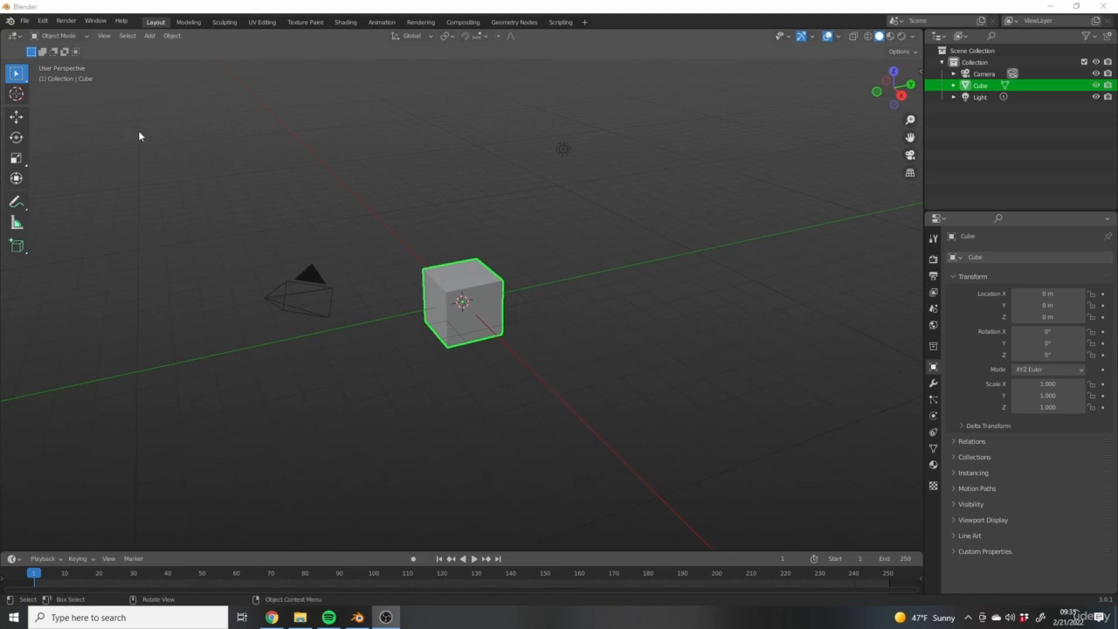
Step: Switch to the Modeling workspace and put the default cube back in Object Mode
left_click(189, 22)
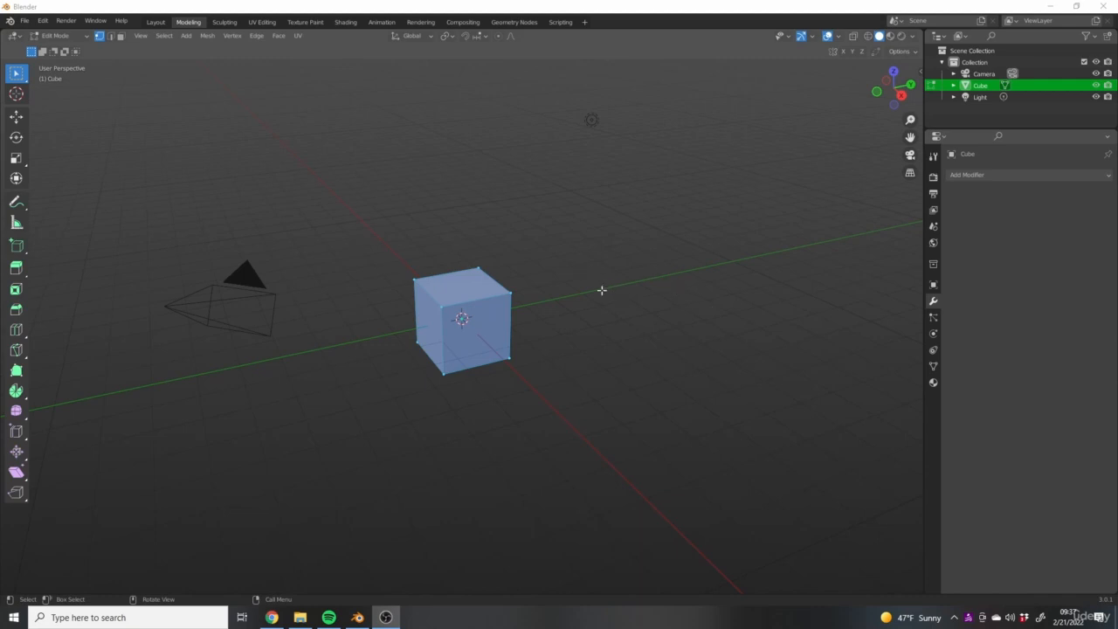
middle_click_drag(580, 285, 516, 316)
key("Tab")
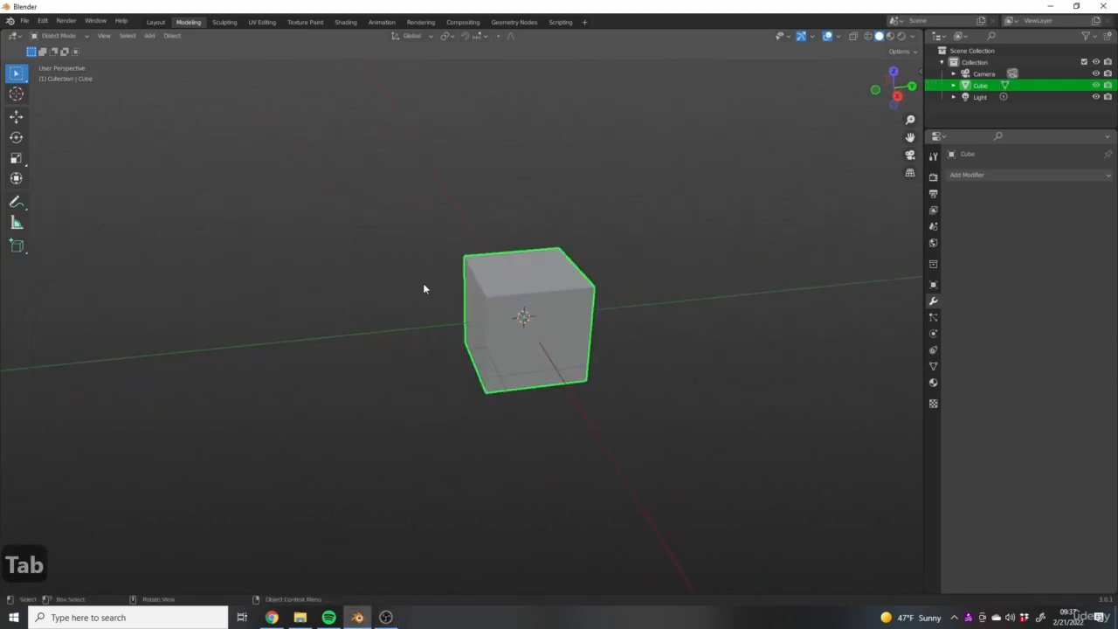
middle_click_drag(423, 283, 505, 351)
key("Caps_Lock")
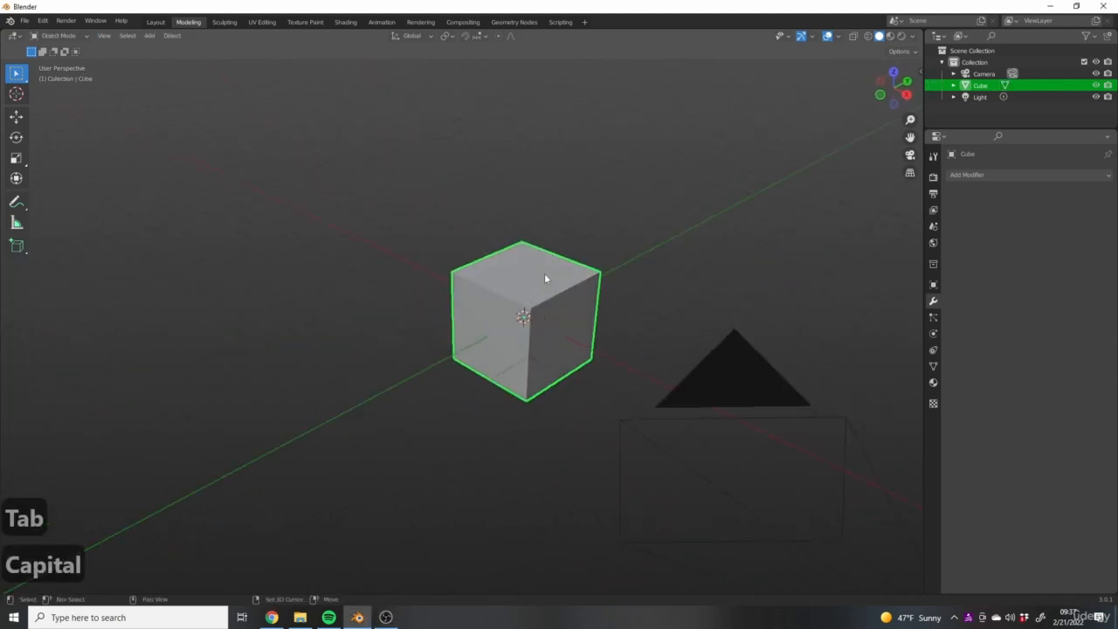
Step: Select the cube and apply Shade Smooth to the whole object
middle_click_drag(544, 277, 590, 348)
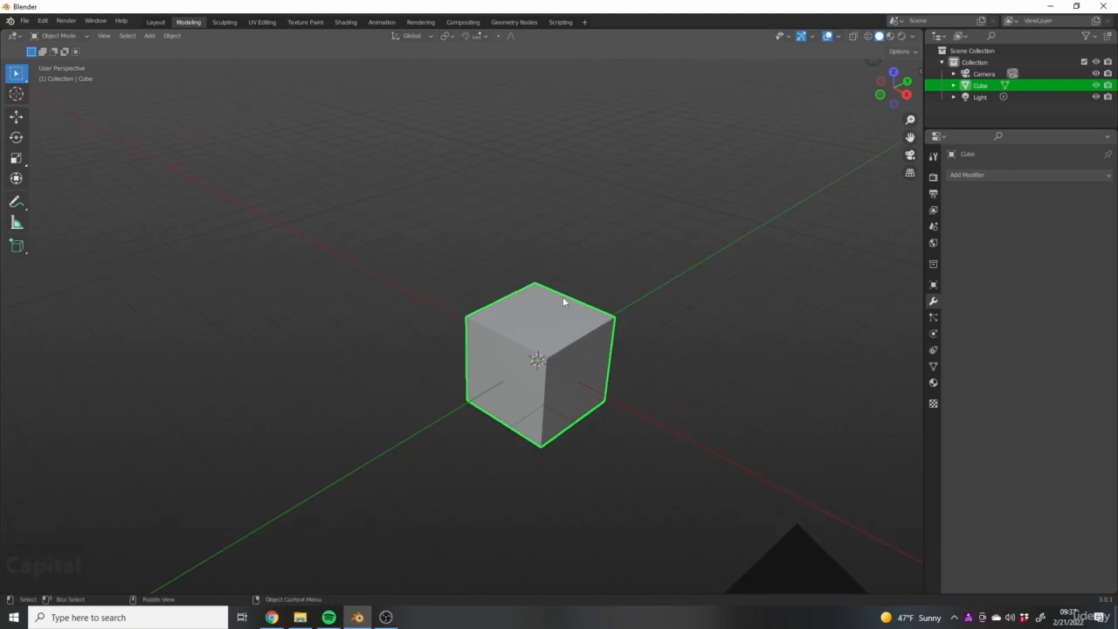
middle_click_drag(644, 397, 561, 322)
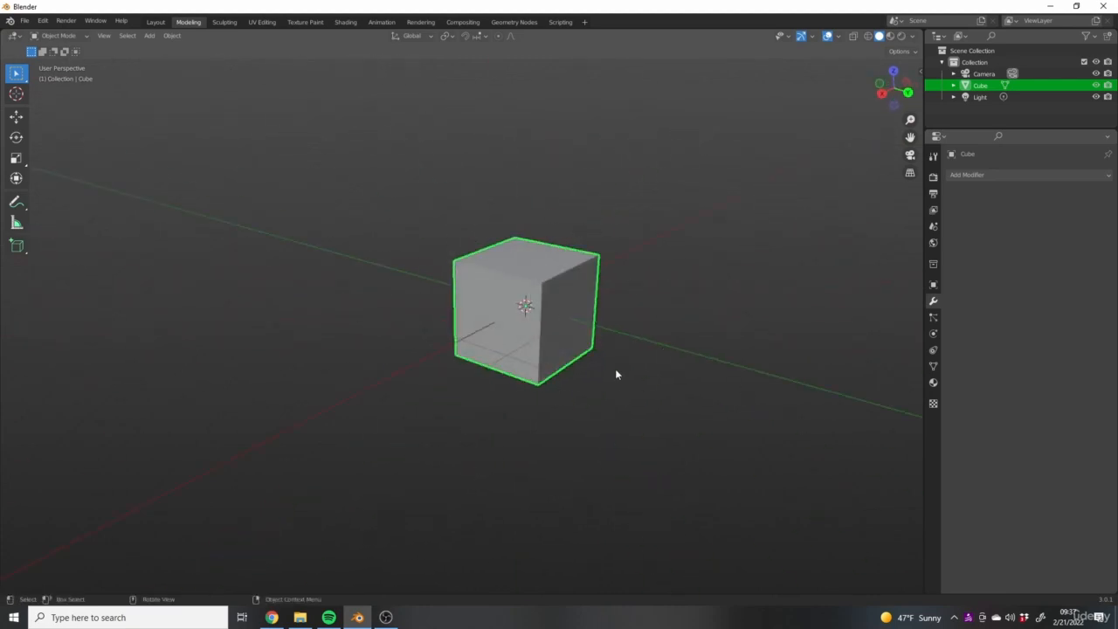
middle_click_drag(616, 374, 566, 351)
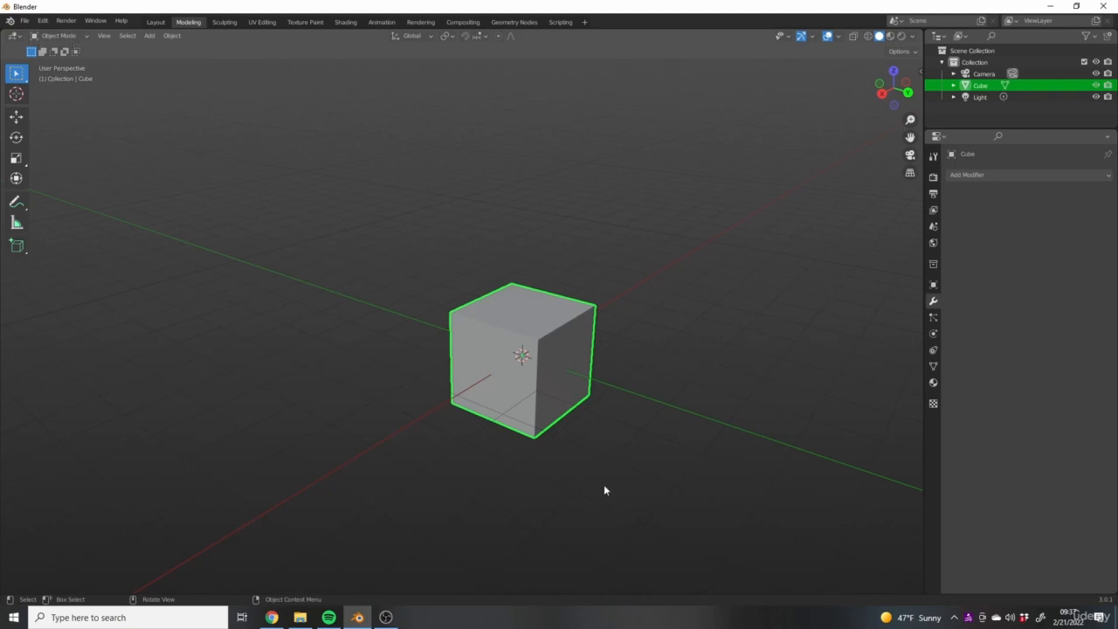
left_click(722, 277)
left_click(518, 316)
right_click(527, 315)
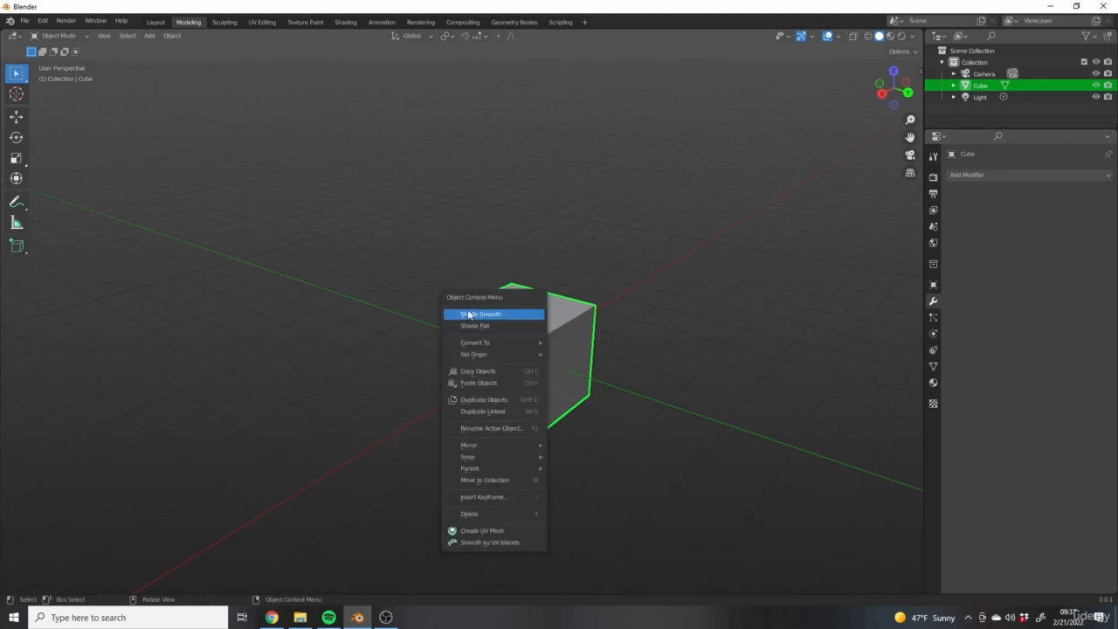
left_click(486, 316)
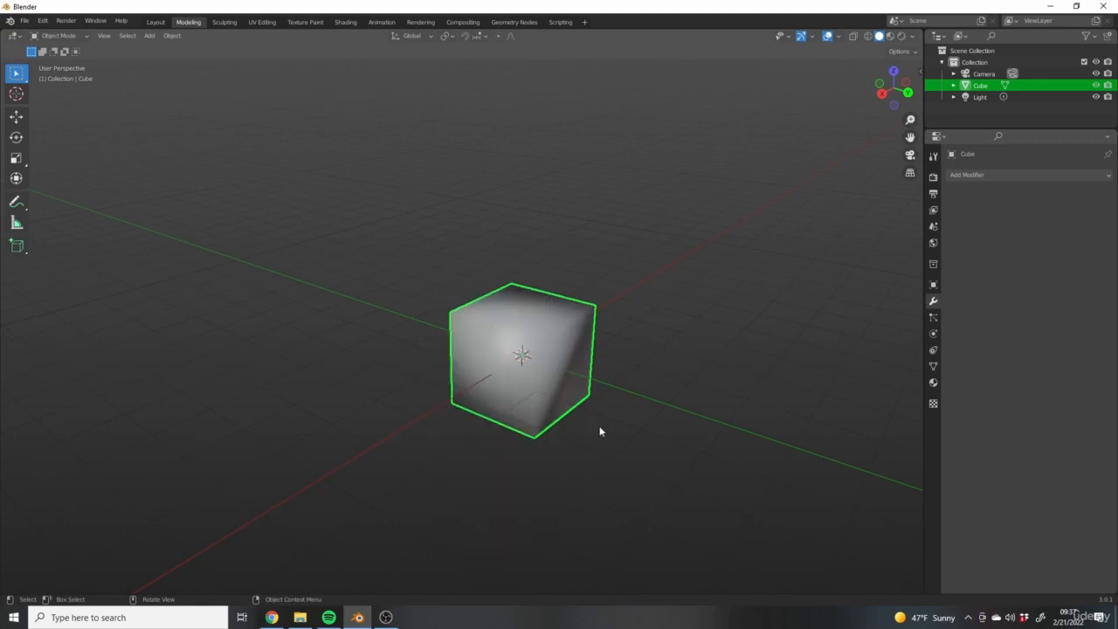
Step: Set the whole cube back to Shade Flat
right_click(517, 320)
left_click(491, 319)
right_click(529, 316)
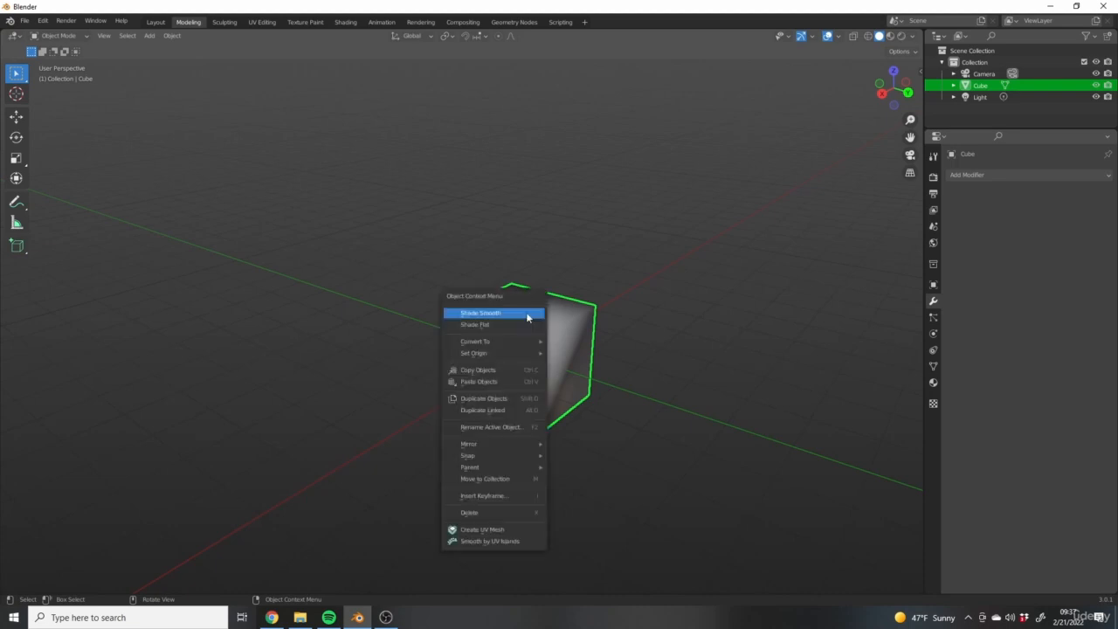
left_click(483, 327)
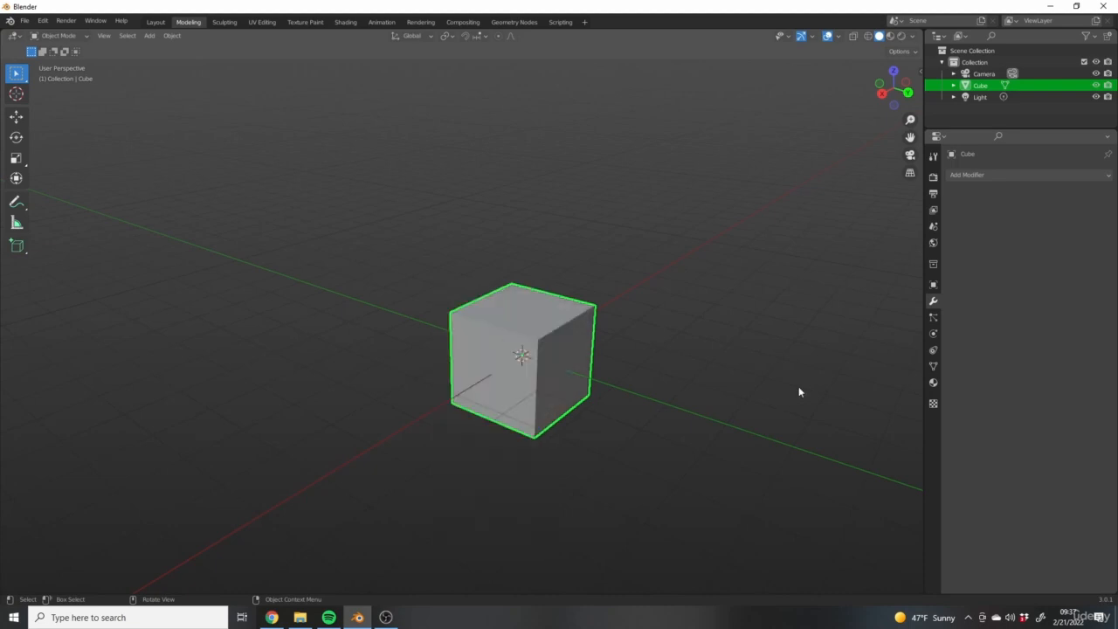
Step: In Edit Mode with face selection, apply Shade Smooth to only two adjacent side faces of the cube
middle_click_drag(532, 344, 603, 352)
middle_click_drag(391, 332, 450, 351, "shift")
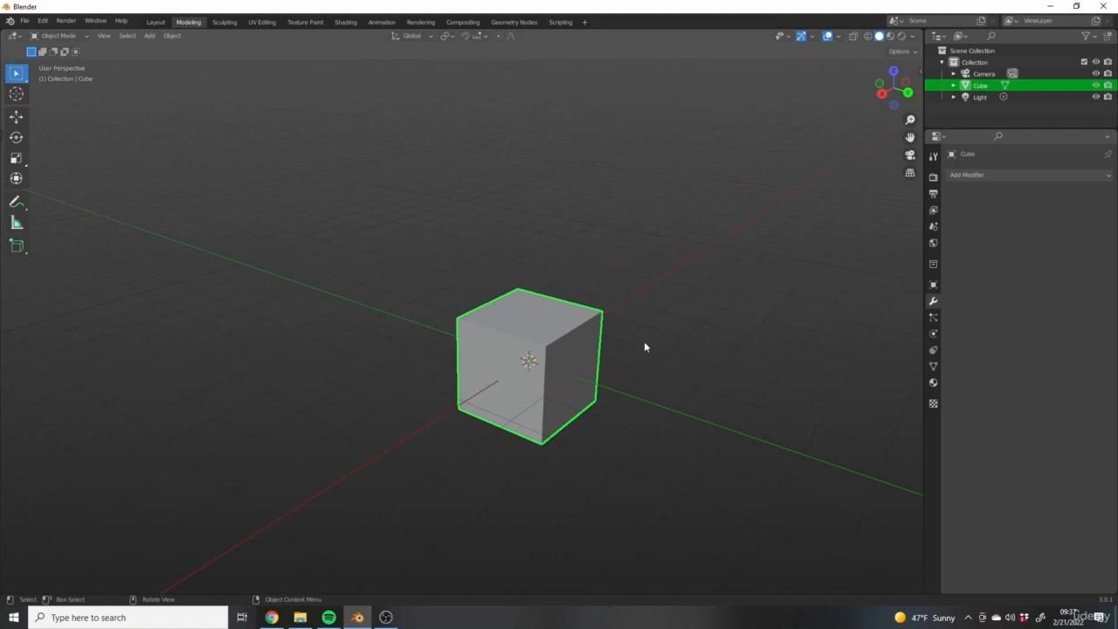
scroll(549, 365, "up", 2)
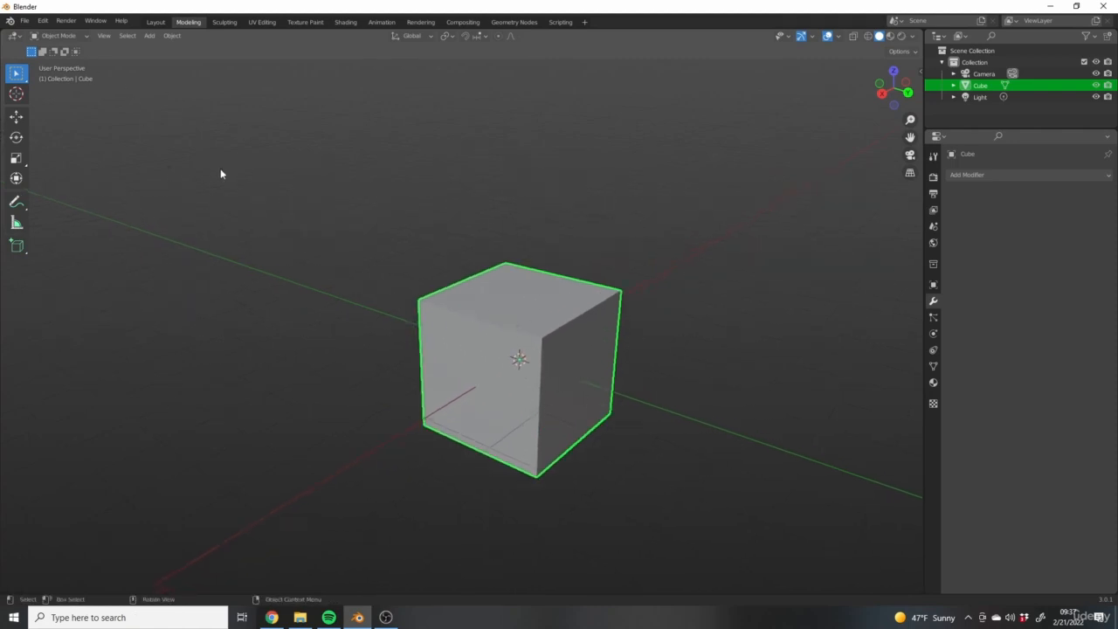
key("Tab")
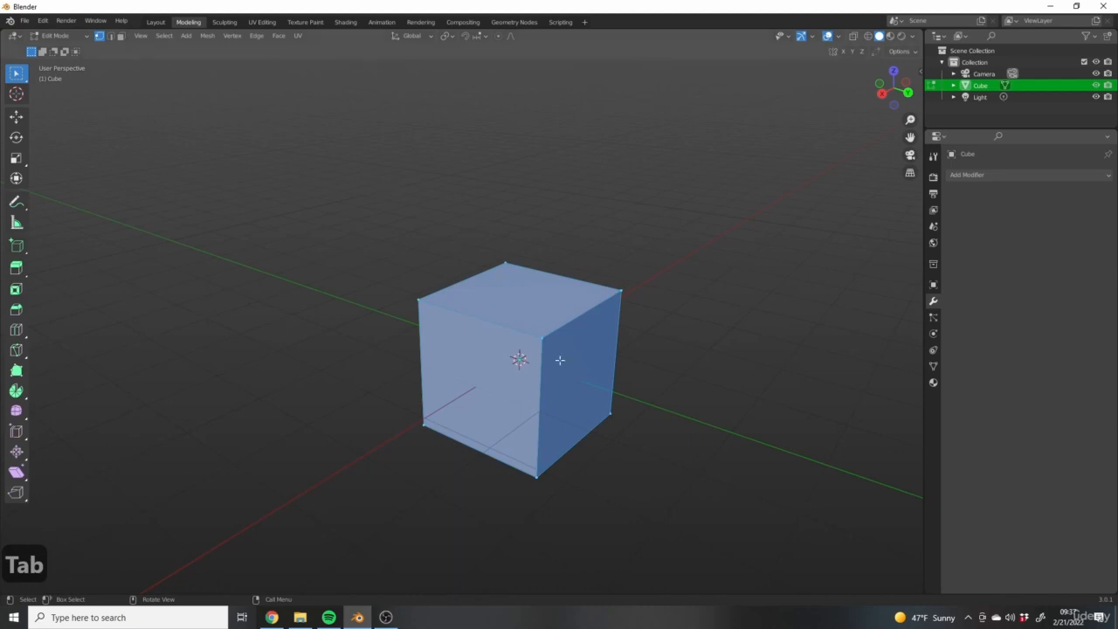
key("3")
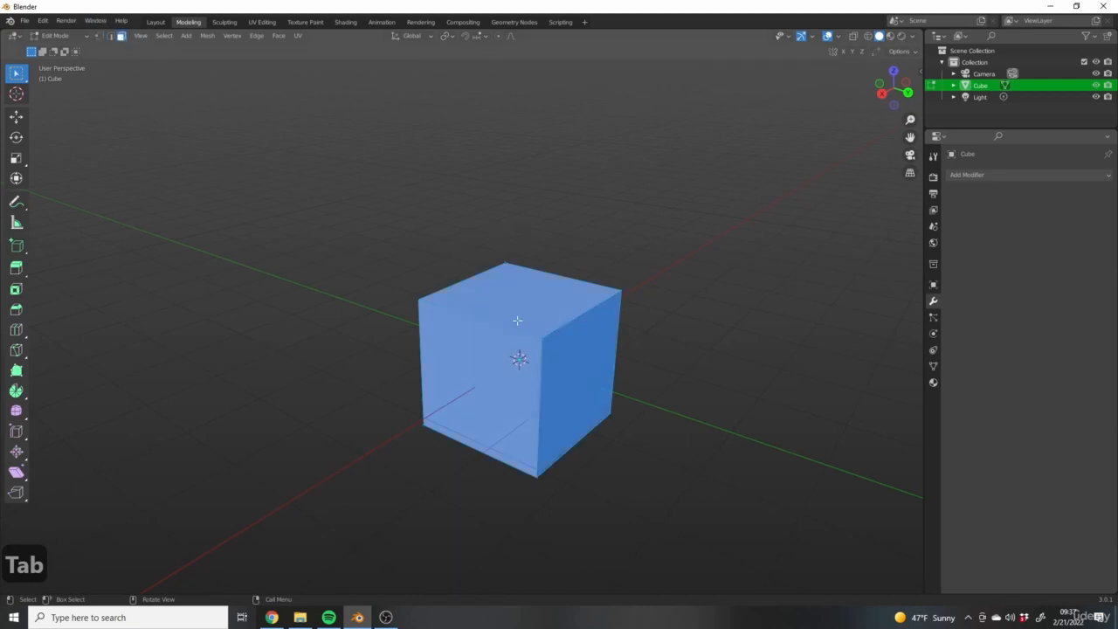
left_click(564, 350)
left_click(501, 377, "shift")
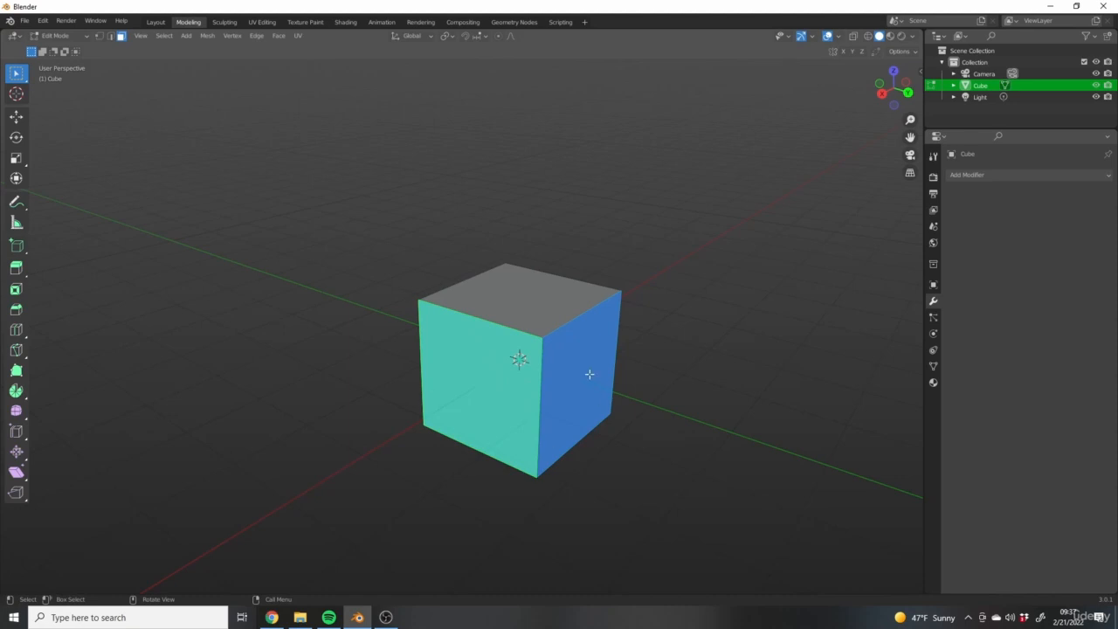
middle_click_drag(590, 374, 404, 286)
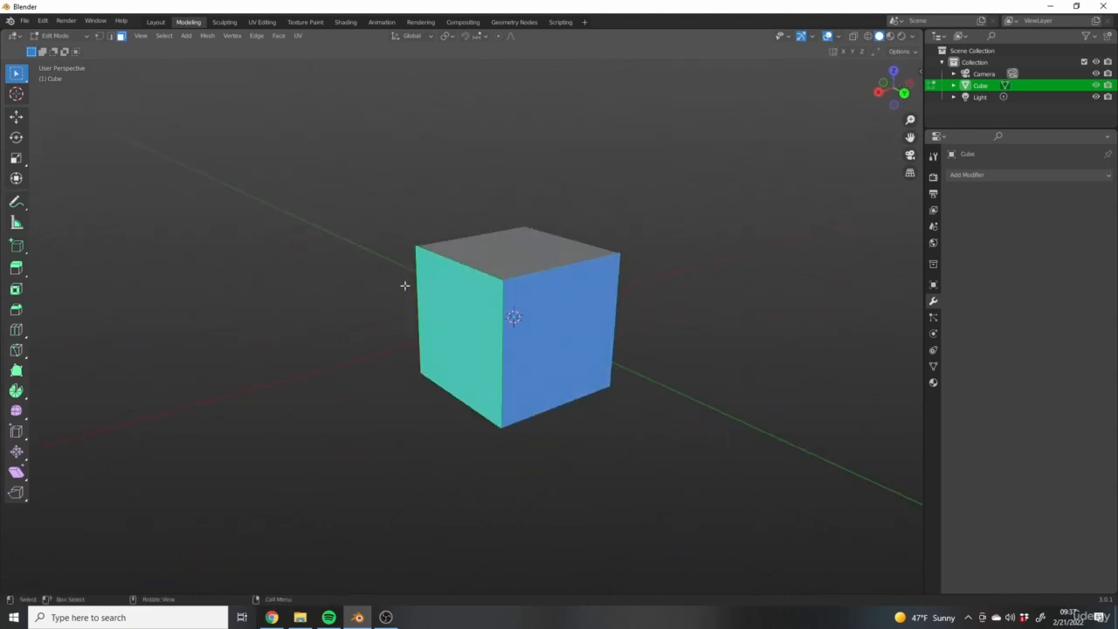
right_click(284, 259)
right_click(325, 295)
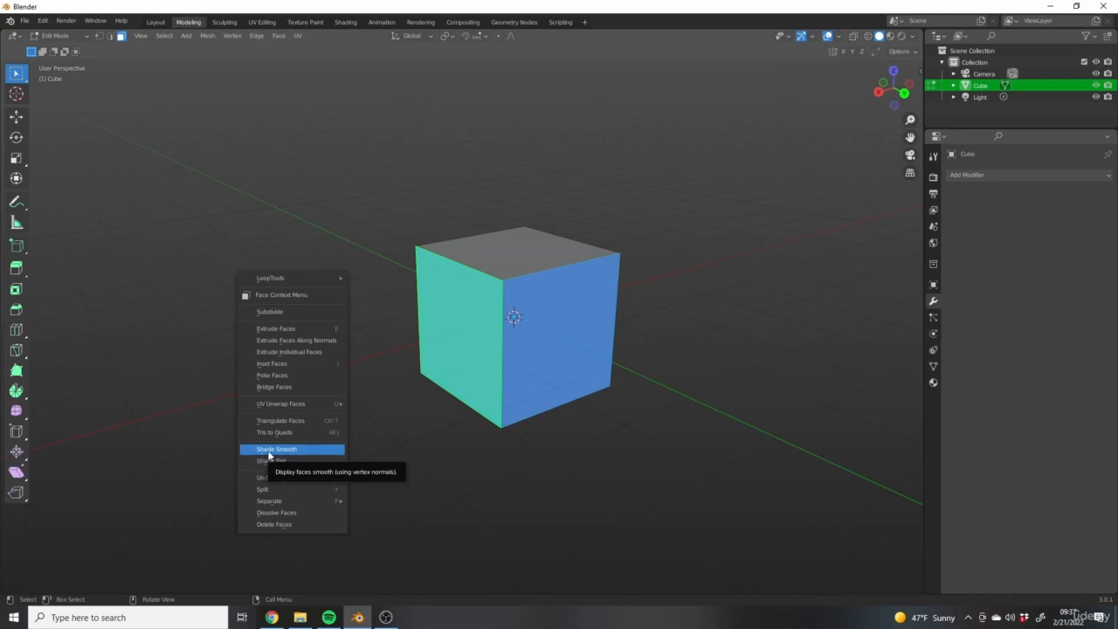
left_click(302, 451)
middle_click_drag(589, 389, 557, 404)
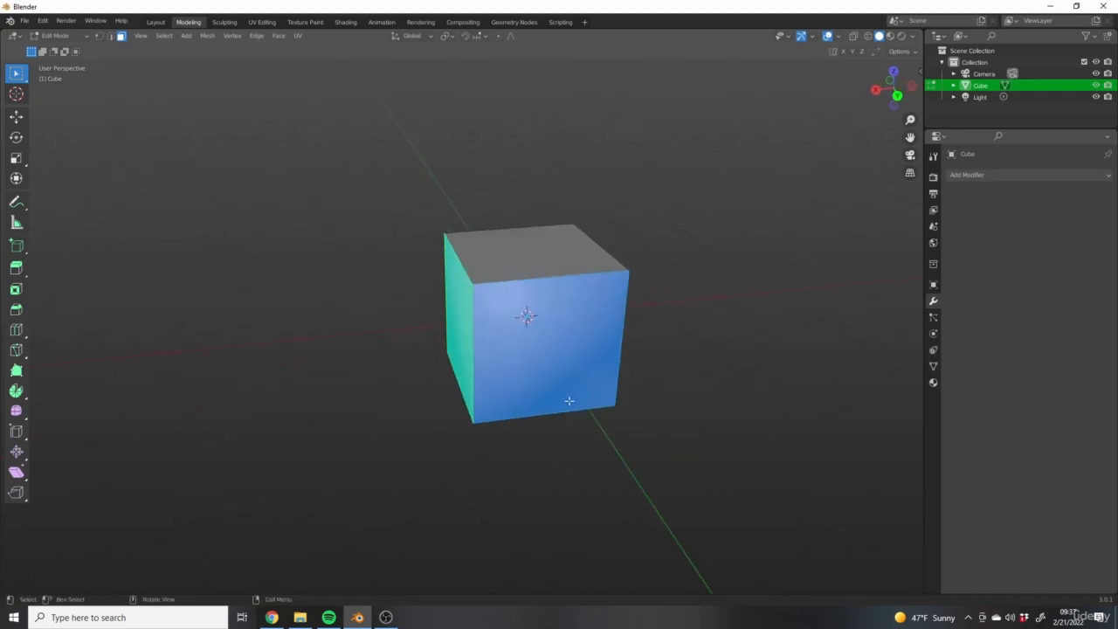
Step: Return to Object Mode and examine the shading of the cube's two smoothed side faces against its flat faces
key("Tab")
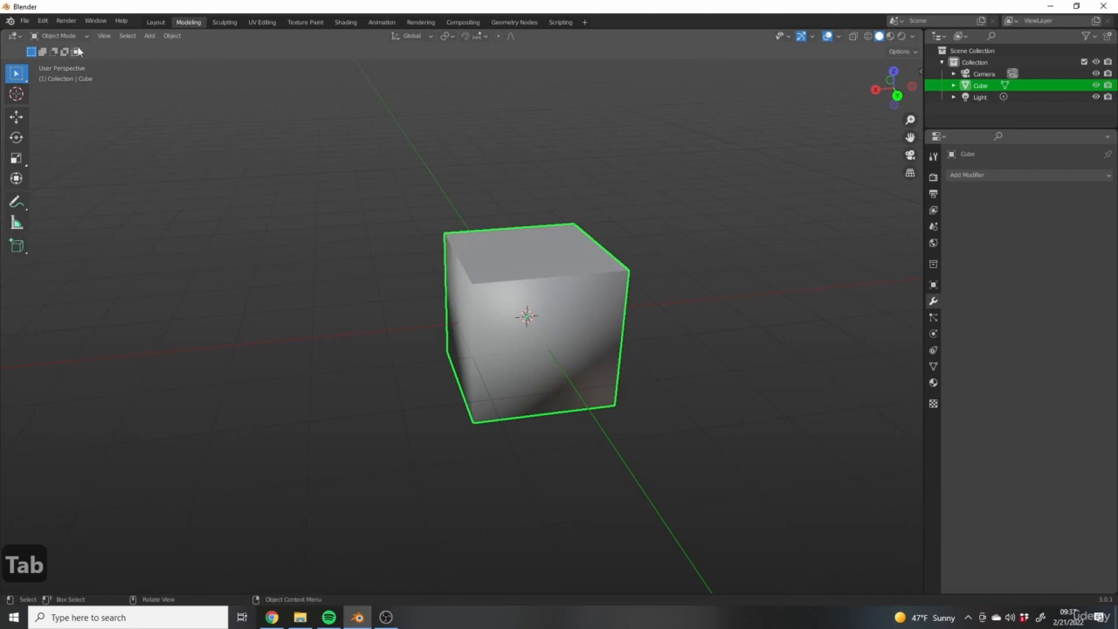
middle_click_drag(598, 337, 647, 315)
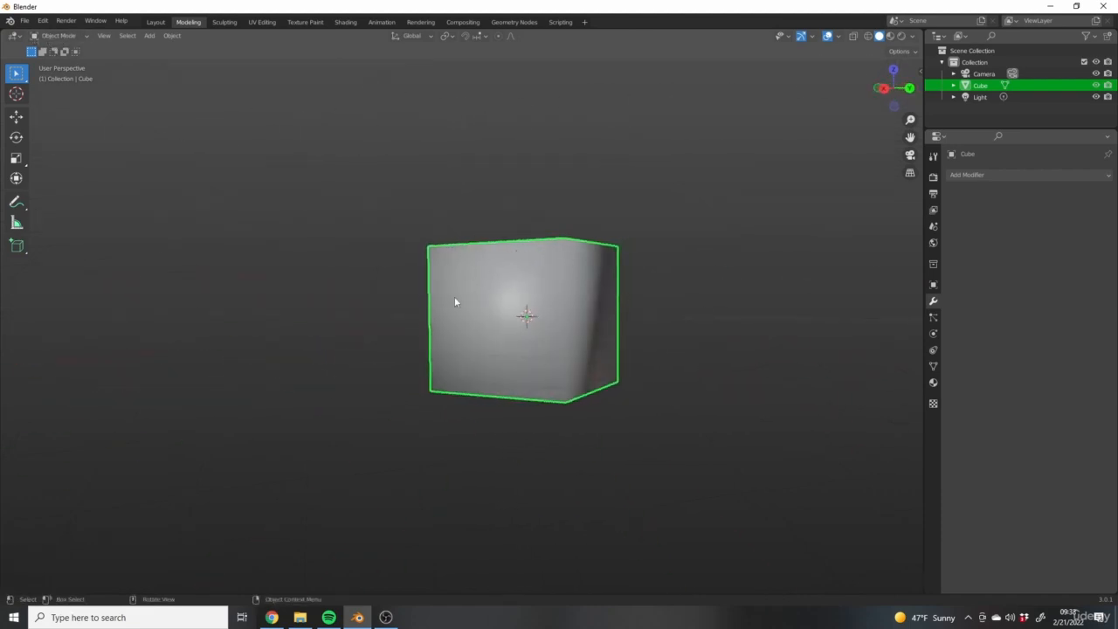
middle_click_drag(451, 314, 575, 426)
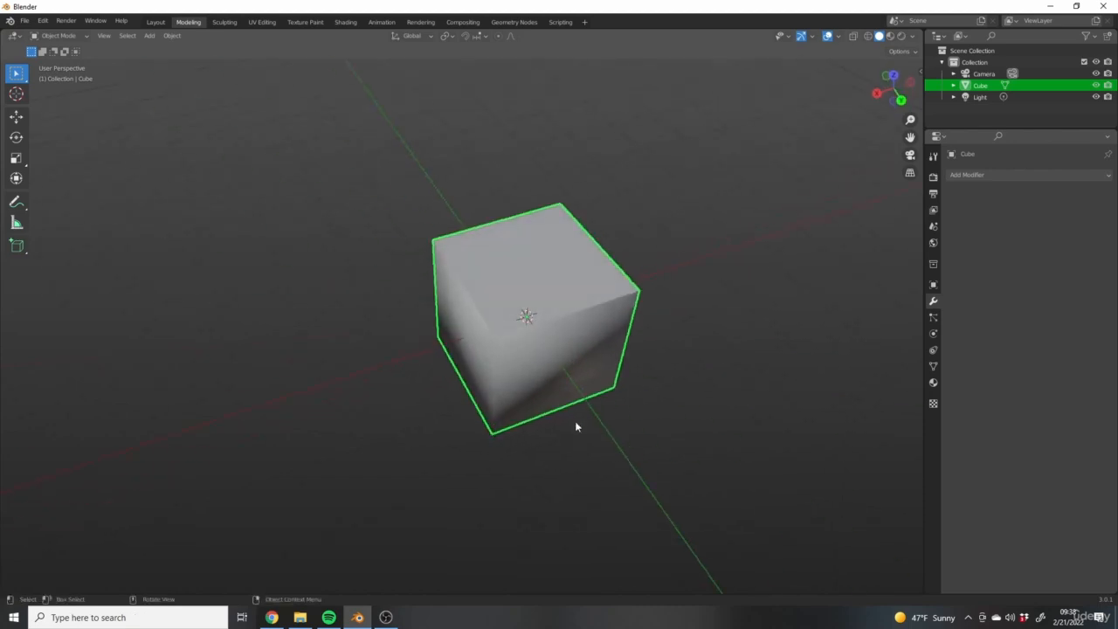
middle_click_drag(576, 329, 755, 320)
Step: In Edit Mode, look through the vertex, edge and face selection modes and the commands offered for each element type
key("Tab")
middle_click_drag(609, 327, 639, 256, "shift")
right_click(607, 222)
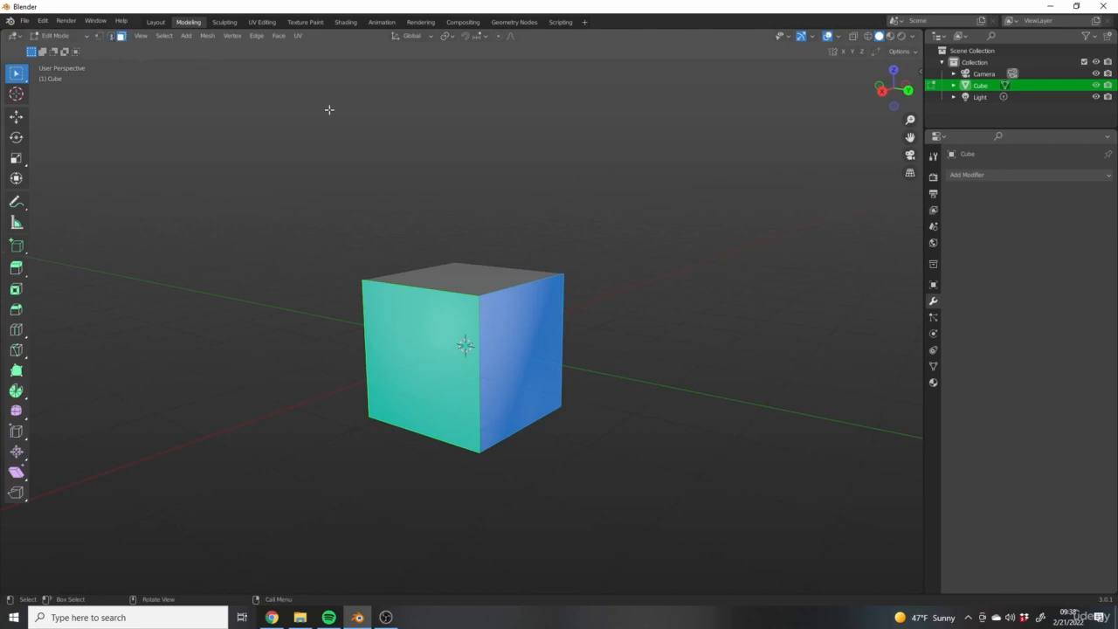
left_click(100, 36)
left_click(110, 37)
left_click(100, 38)
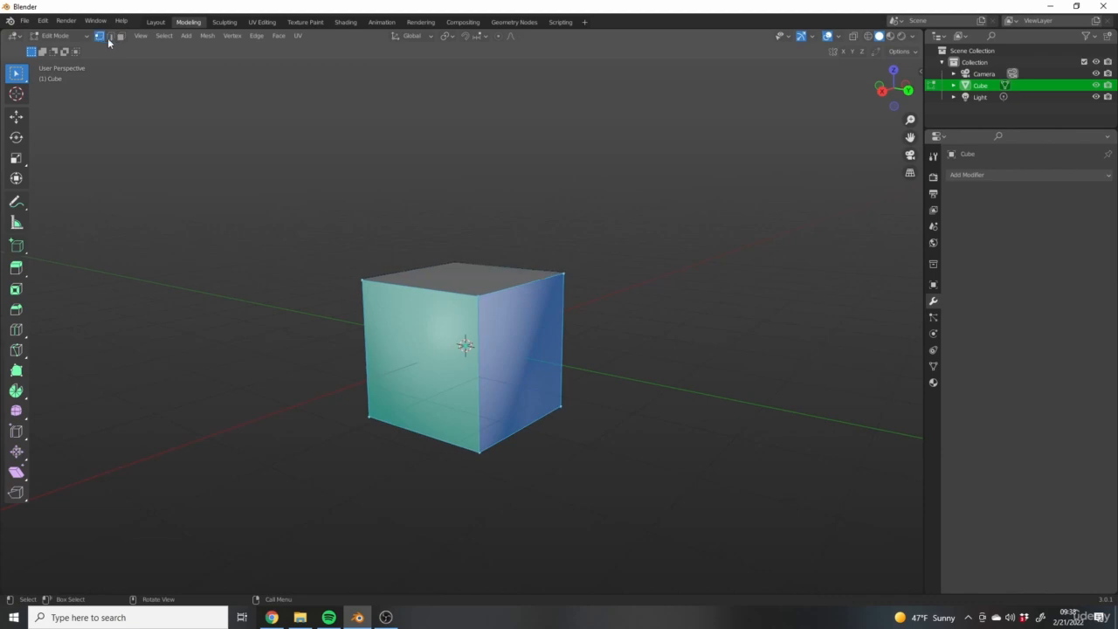
left_click(281, 39)
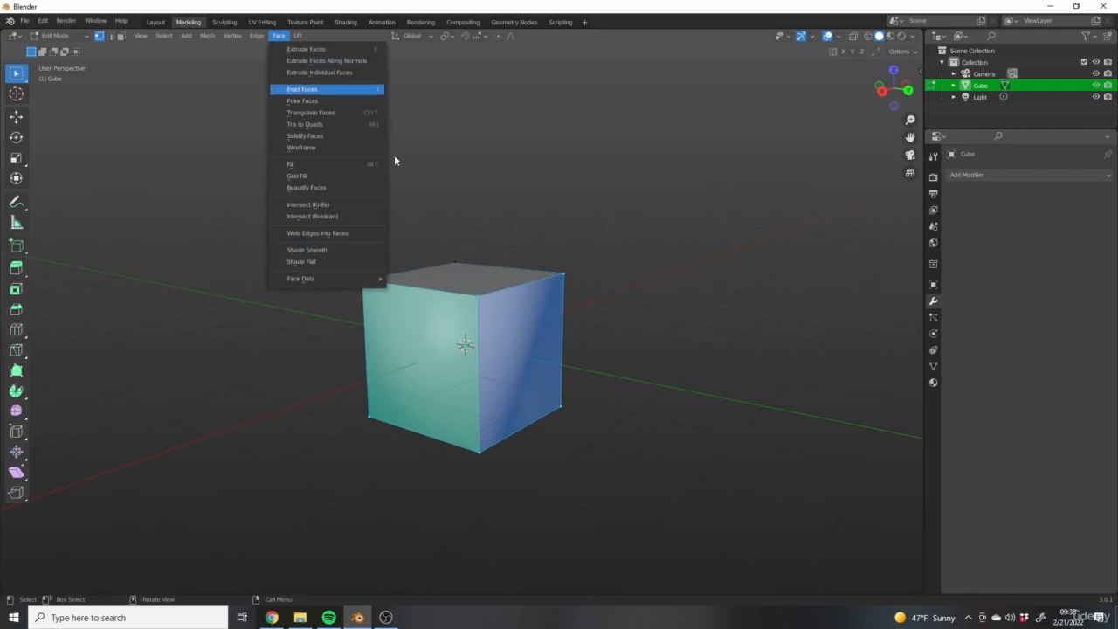
left_click(121, 37)
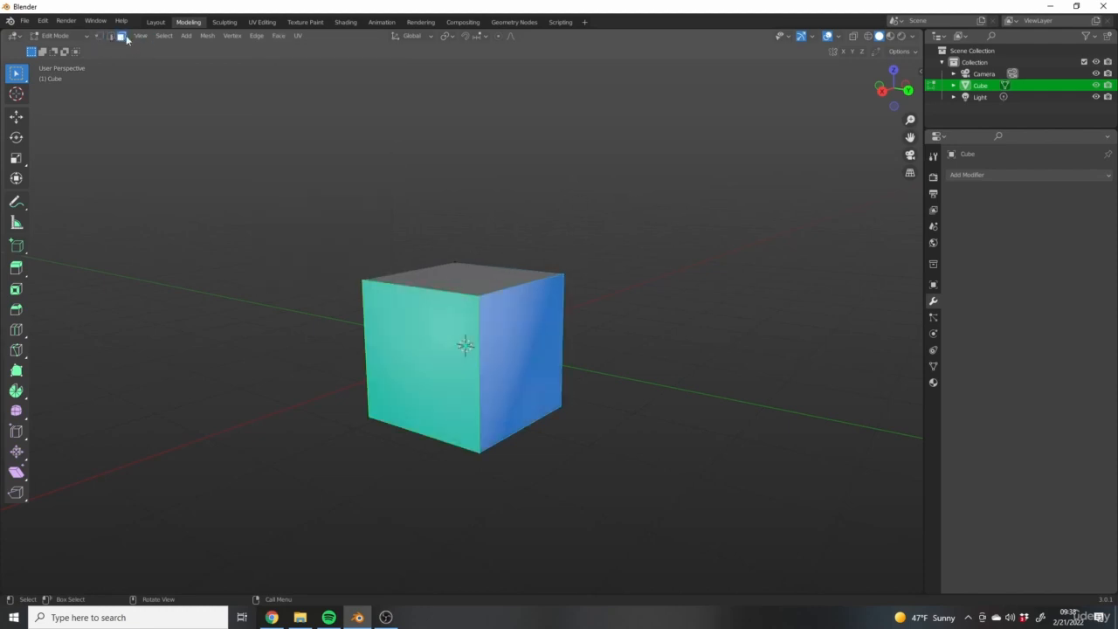
right_click(543, 209)
left_click(236, 40)
mouse_move(264, 38)
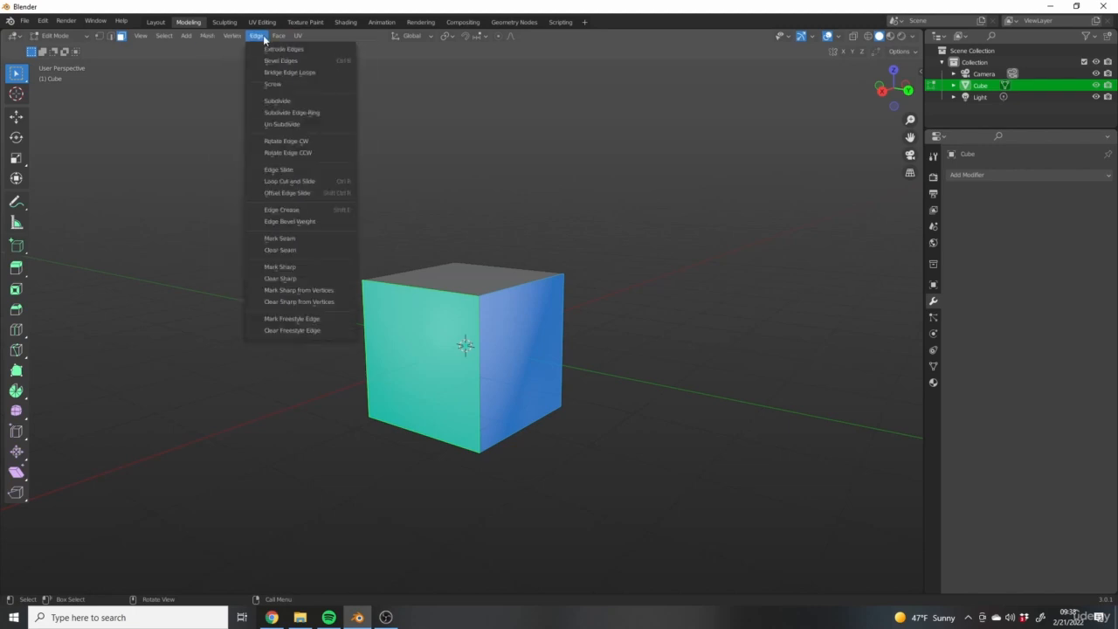
right_click(512, 177)
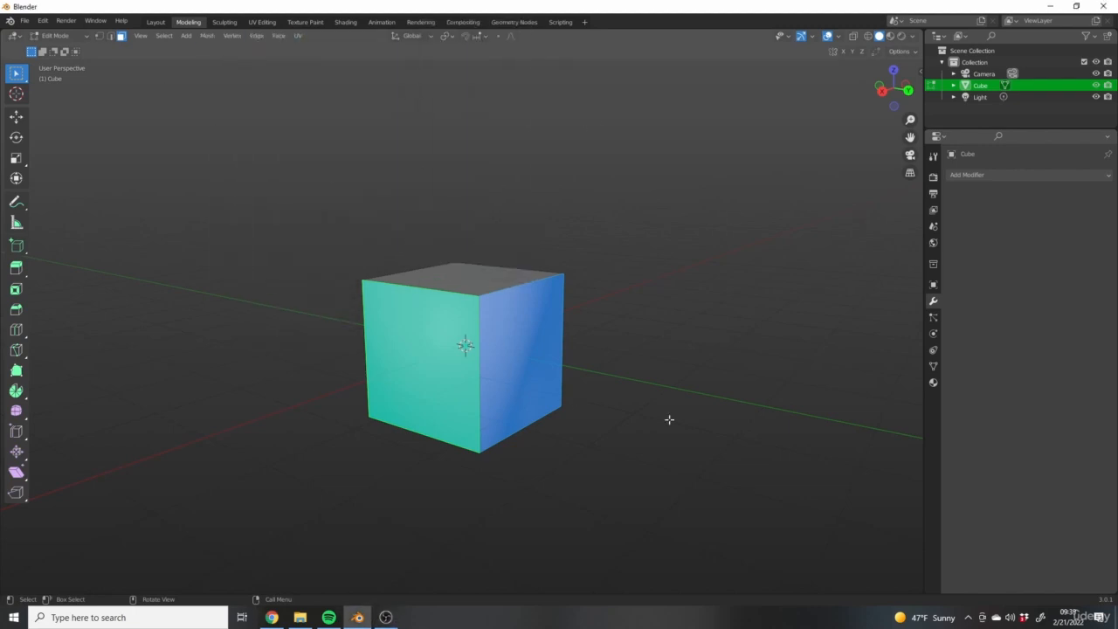
Step: Apply Shade Flat to the two selected side faces and return to Object Mode
middle_click_drag(632, 376, 395, 317)
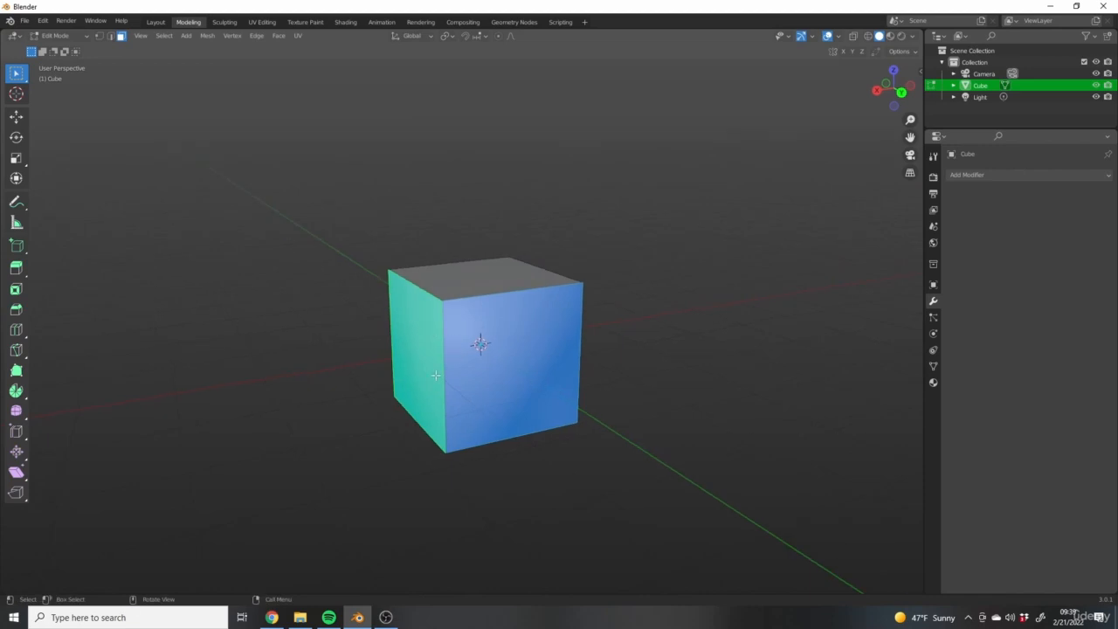
right_click(509, 362)
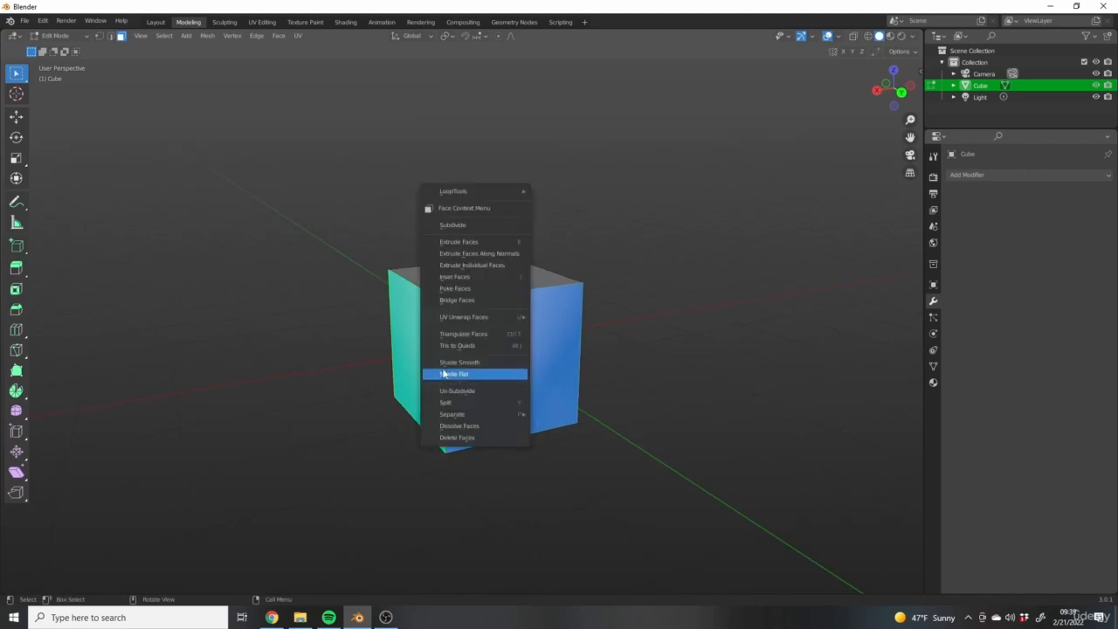
right_click(477, 373)
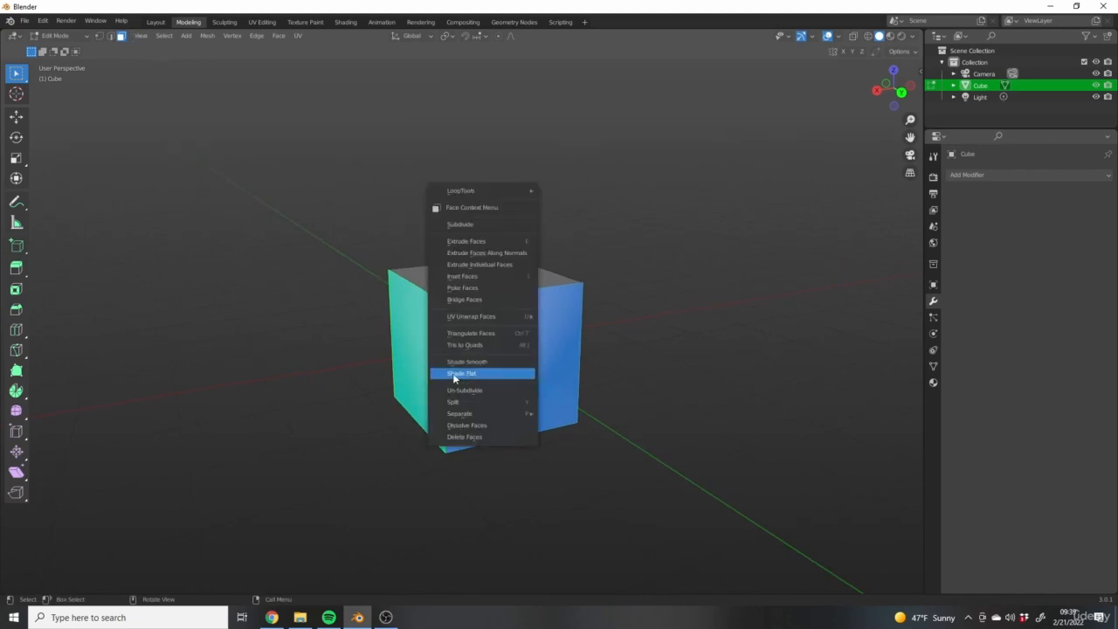
left_click(471, 375)
middle_click_drag(879, 424, 609, 382)
key("Tab")
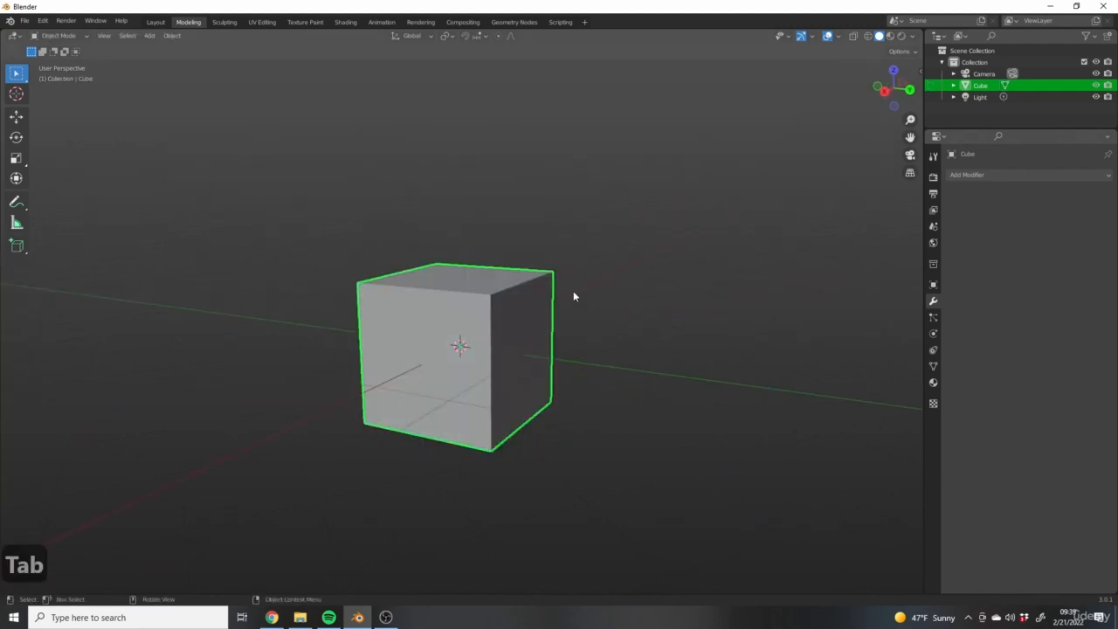
Step: Select the camera and the light and delete them, leaving only the cube in the scene
middle_click_drag(574, 294, 375, 186)
middle_click_drag(422, 271, 462, 254)
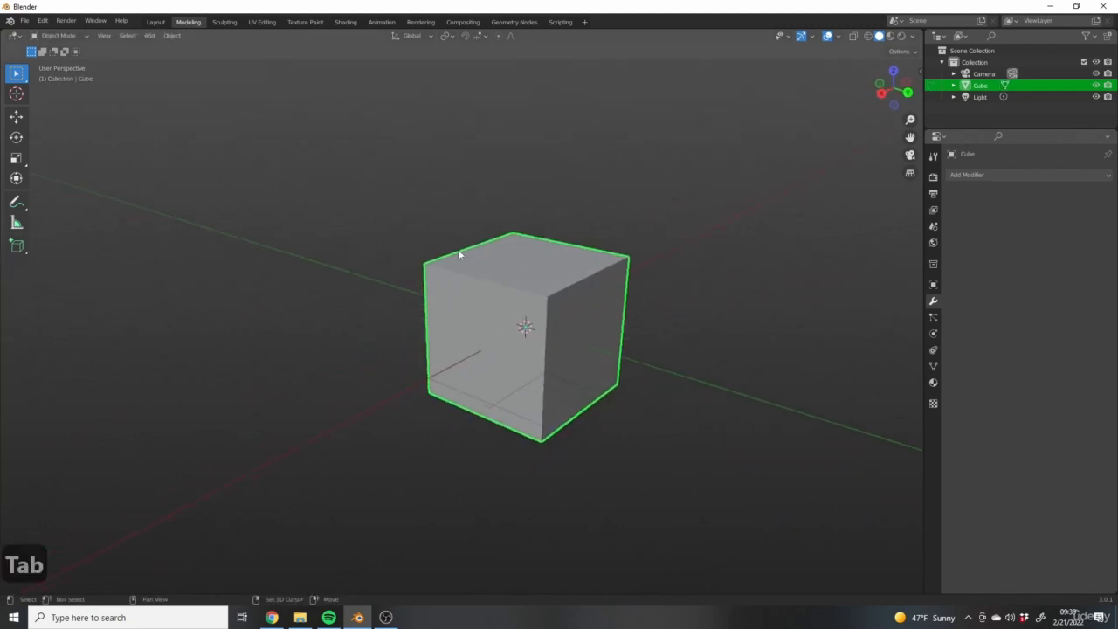
scroll(588, 282, "down", 6)
middle_click_drag(616, 310, 661, 349)
left_click_drag(347, 236, 429, 309)
left_click_drag(511, 241, 567, 281, "shift")
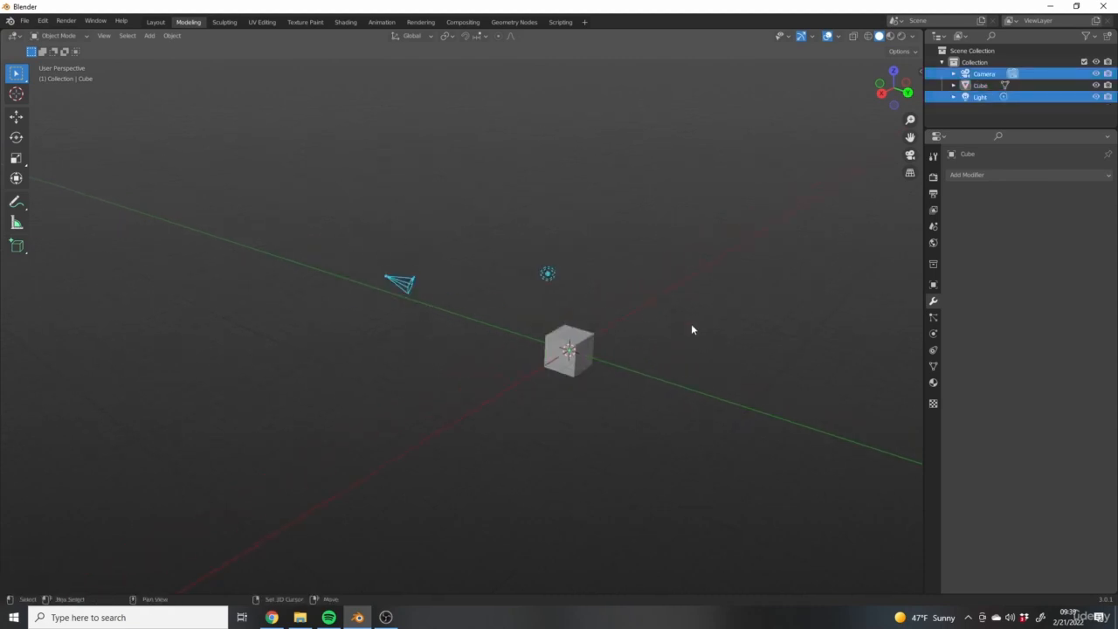
key("x")
left_click(620, 218)
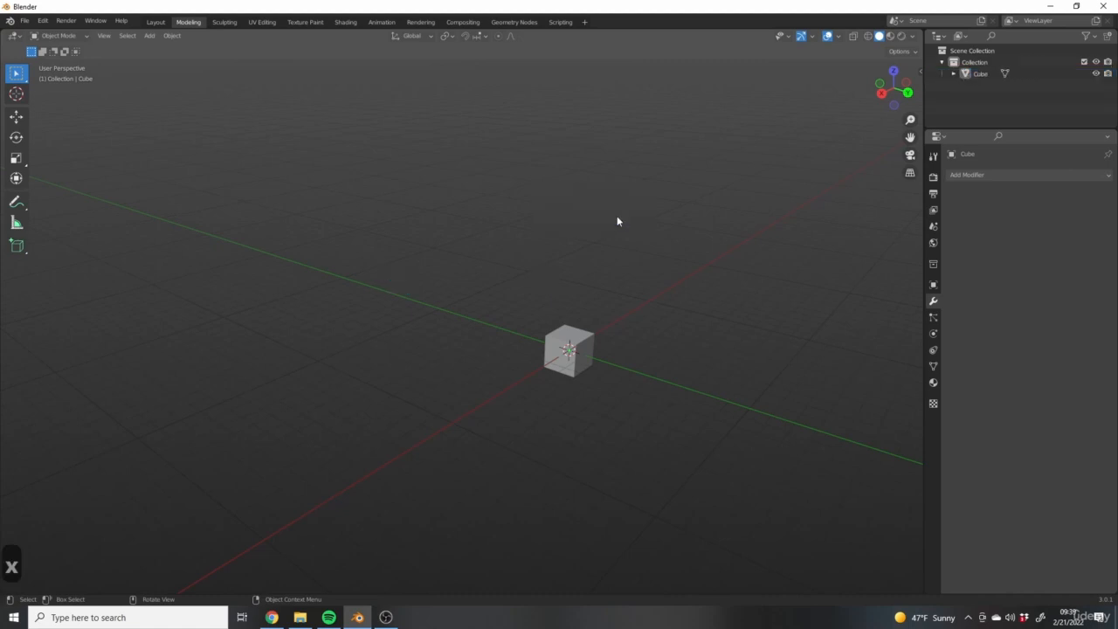
scroll(563, 378, "up", 5)
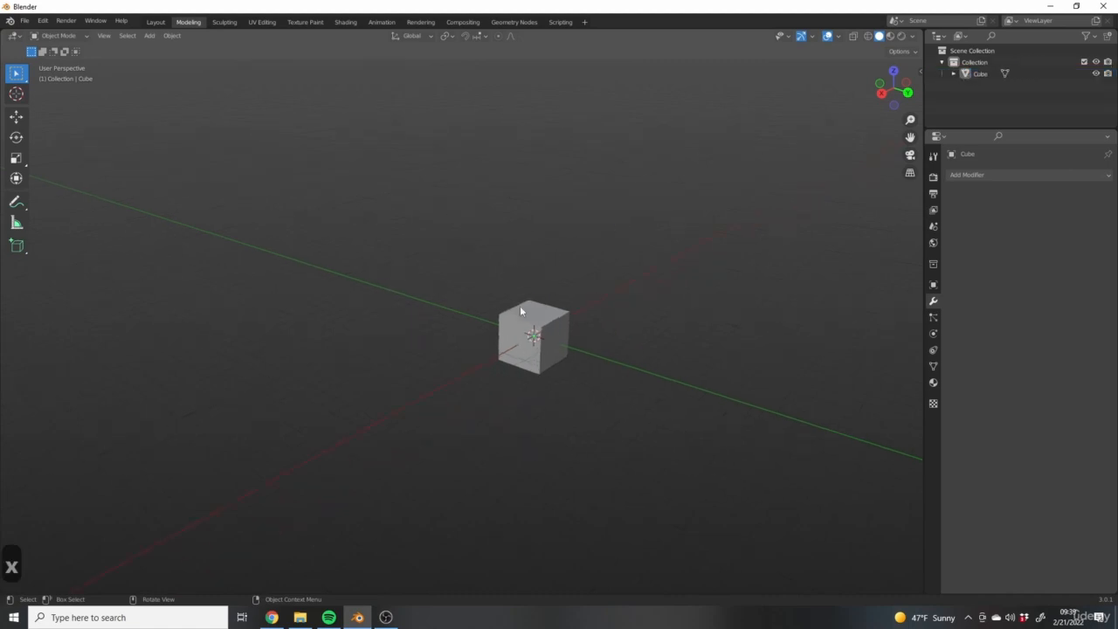
Step: Select the cube, enter Edit Mode and clear the selection of its two side faces
mouse_move(619, 365)
middle_mouse_down()
mouse_move(669, 347)
mouse_move(634, 348)
middle_mouse_up()
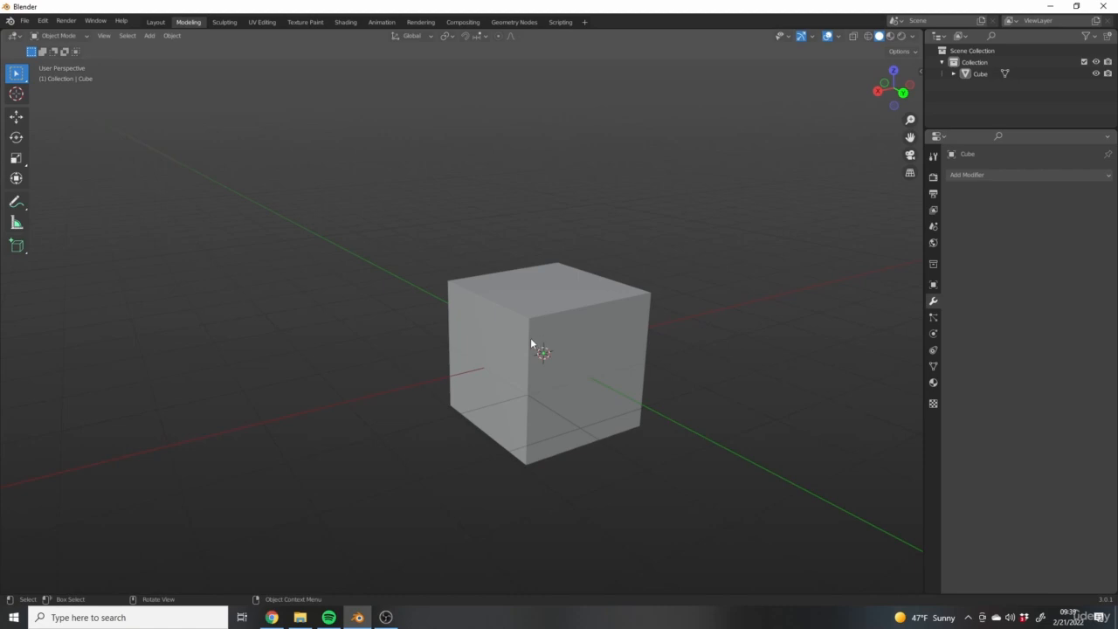
left_click(589, 347)
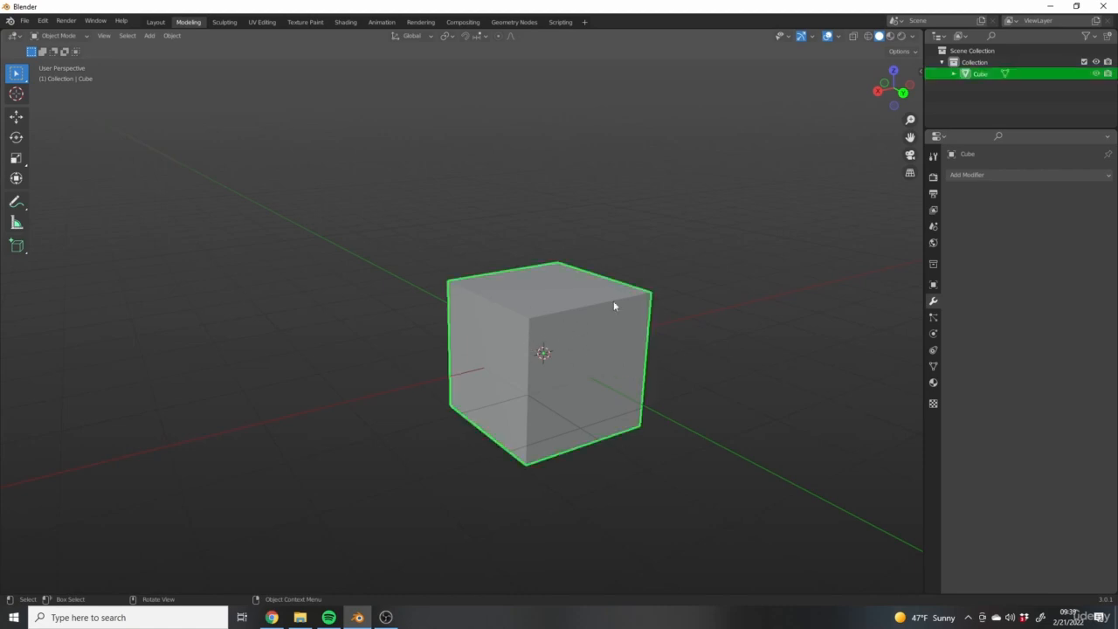
key("Tab")
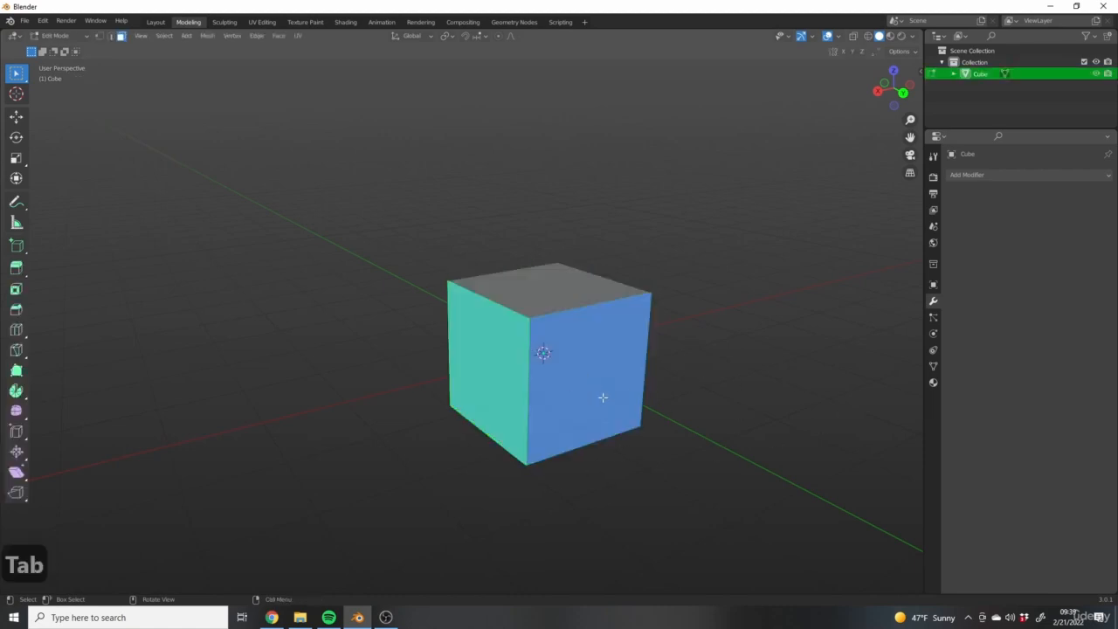
mouse_move(602, 397)
middle_mouse_down()
mouse_move(646, 404)
mouse_move(690, 365)
middle_mouse_up()
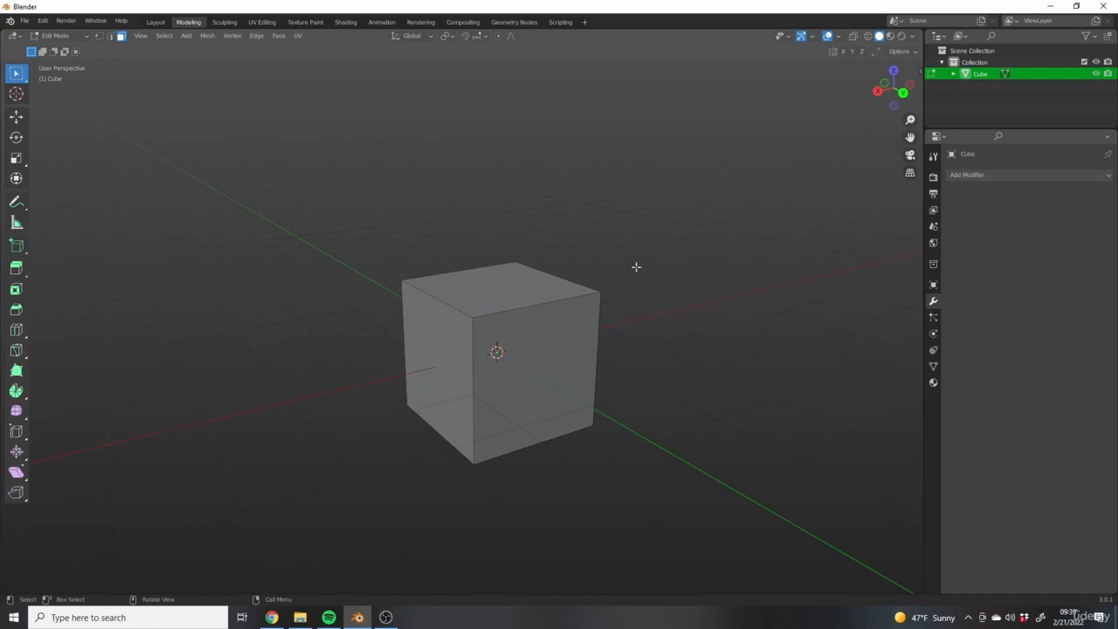
middle_click_drag(421, 328, 557, 345)
middle_click_drag(563, 259, 432, 352)
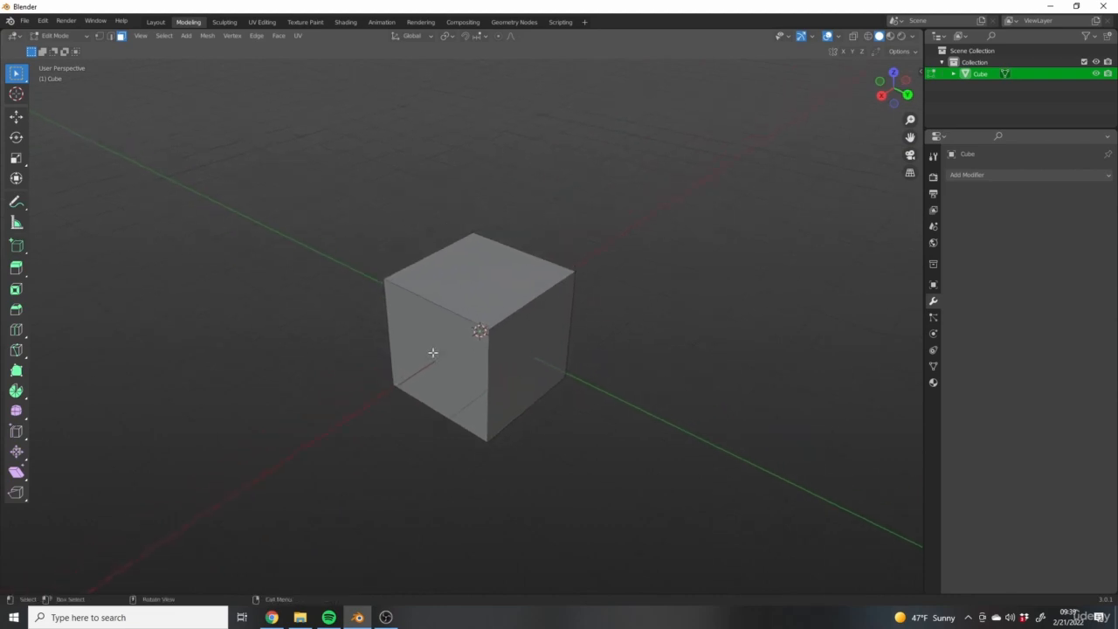
middle_click_drag(537, 286, 328, 246)
Step: Select the cube's top face in face selection mode and extrude it upward to about double the block's height
left_click(100, 37)
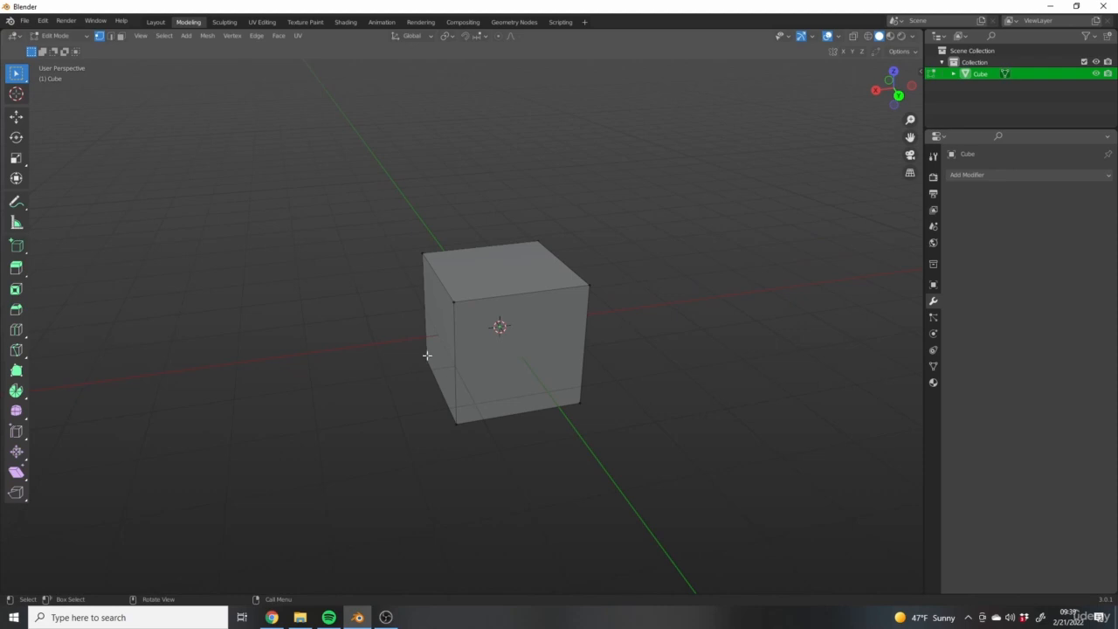
middle_click_drag(487, 373, 462, 305)
left_click(121, 36)
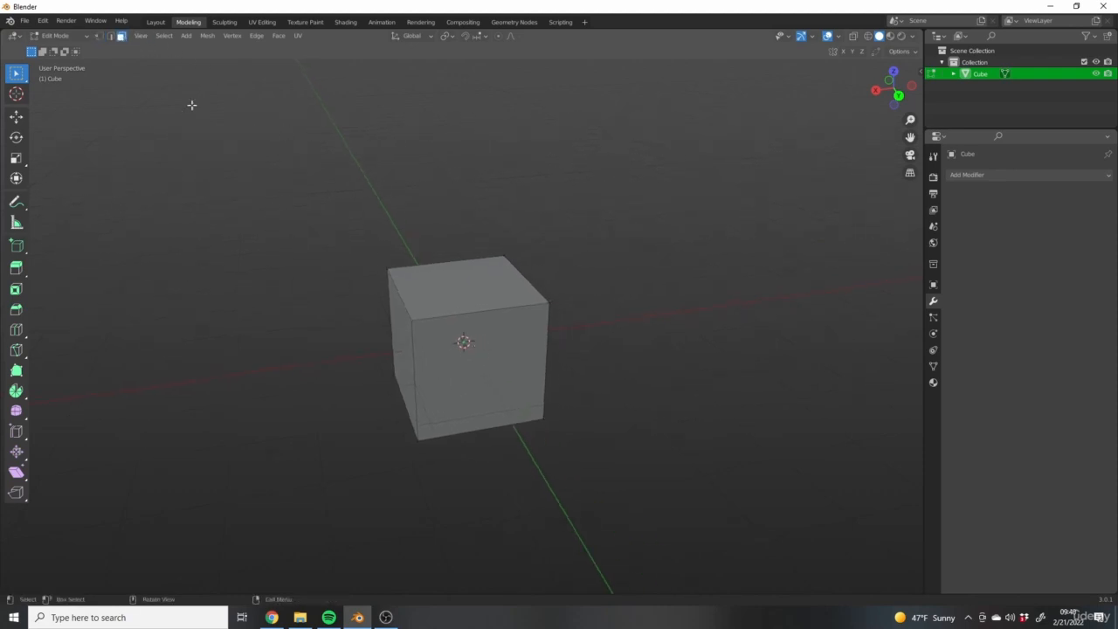
middle_click_drag(369, 307, 529, 266)
left_click(529, 265)
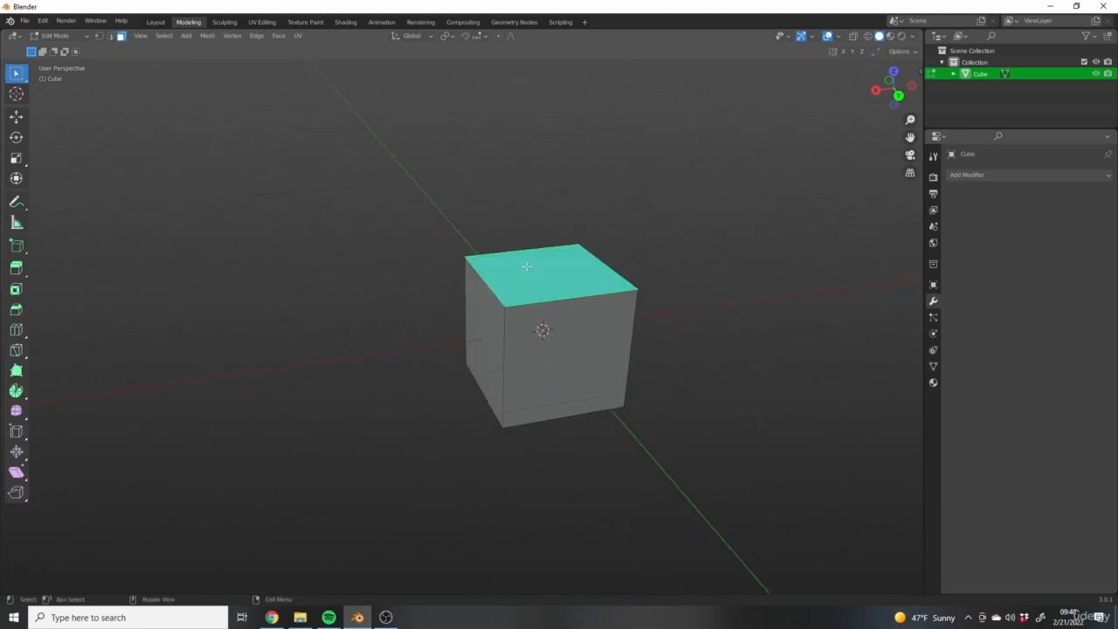
middle_click_drag(656, 277, 657, 313, "shift")
key("e")
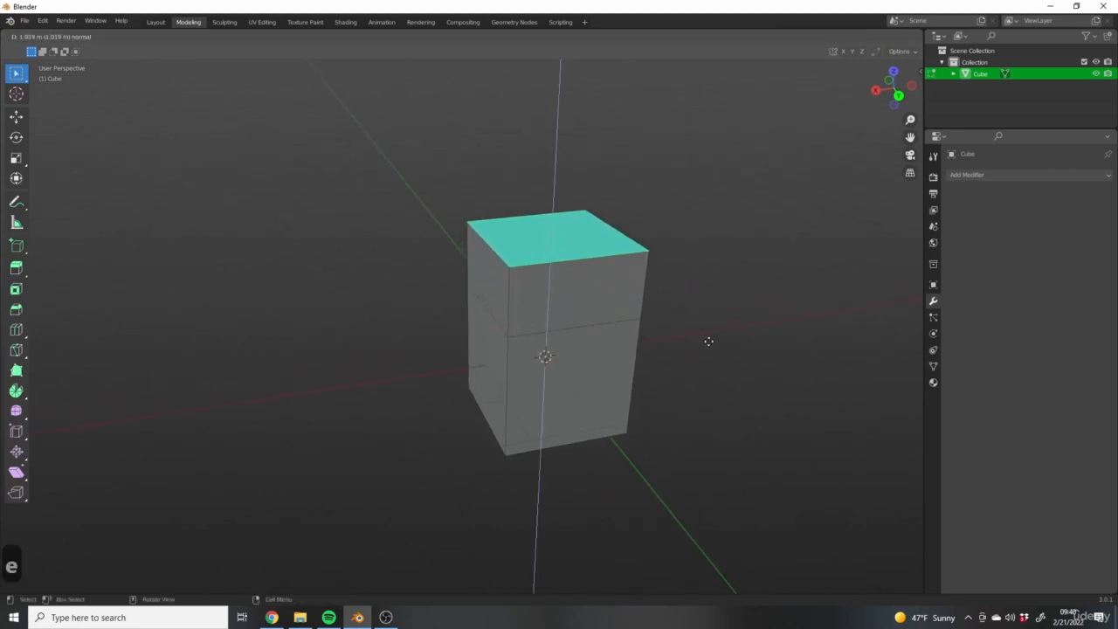
left_click(702, 294)
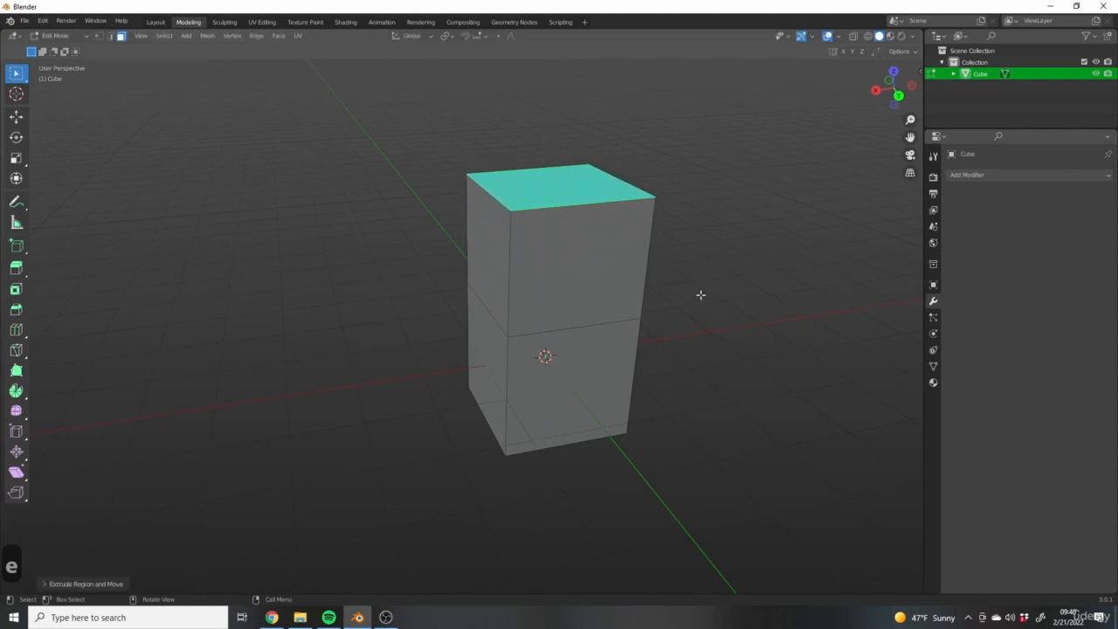
Step: Select one side face of the block's upper half and extrude it outward as an arm
middle_click_drag(772, 334, 783, 267, "shift")
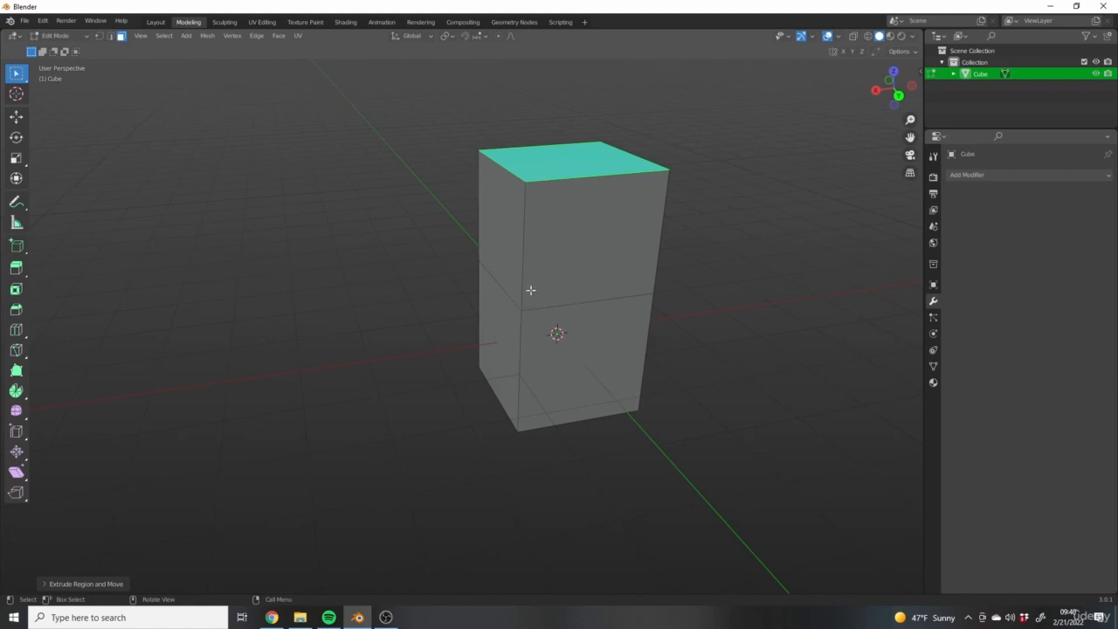
middle_click_drag(638, 239, 623, 169)
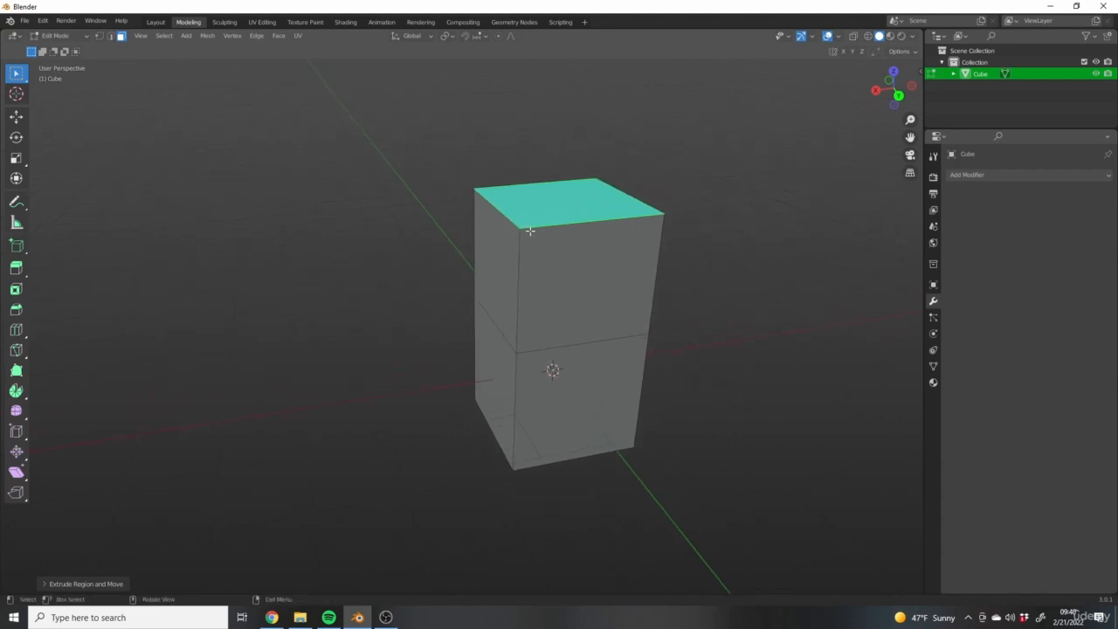
middle_click_drag(573, 291, 681, 323)
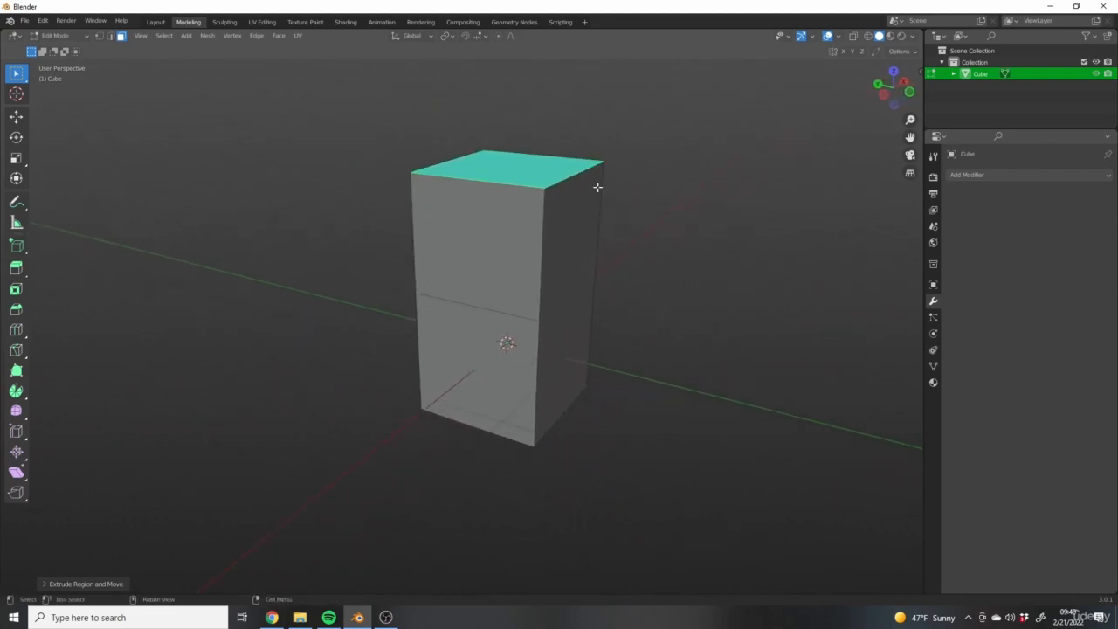
left_click(570, 221)
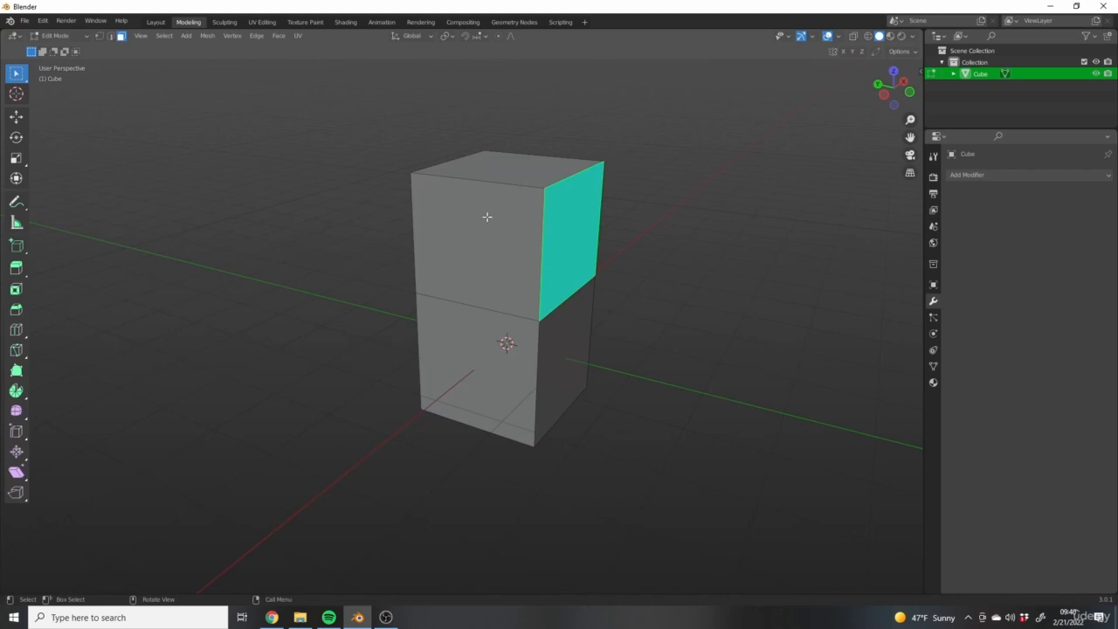
middle_click_drag(632, 351, 701, 394)
key("e")
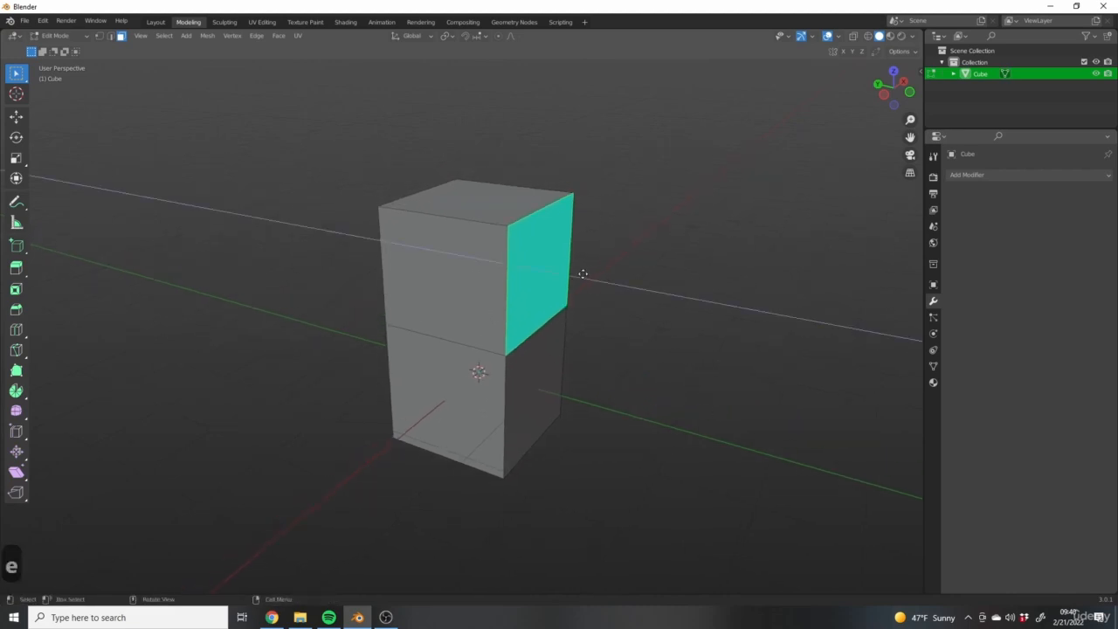
left_click(747, 312)
Step: Extrude the three remaining side faces of the upper half outward so an arm projects on each side
middle_click_drag(664, 469, 625, 298)
left_click(512, 348)
key("e")
left_click(626, 399)
left_click(525, 313)
middle_click_drag(525, 313, 575, 326)
key("e")
left_click(526, 360)
key("e")
left_click(640, 332)
Step: Select the top face between the four arms and extrude it upward
left_click(527, 246)
key("e")
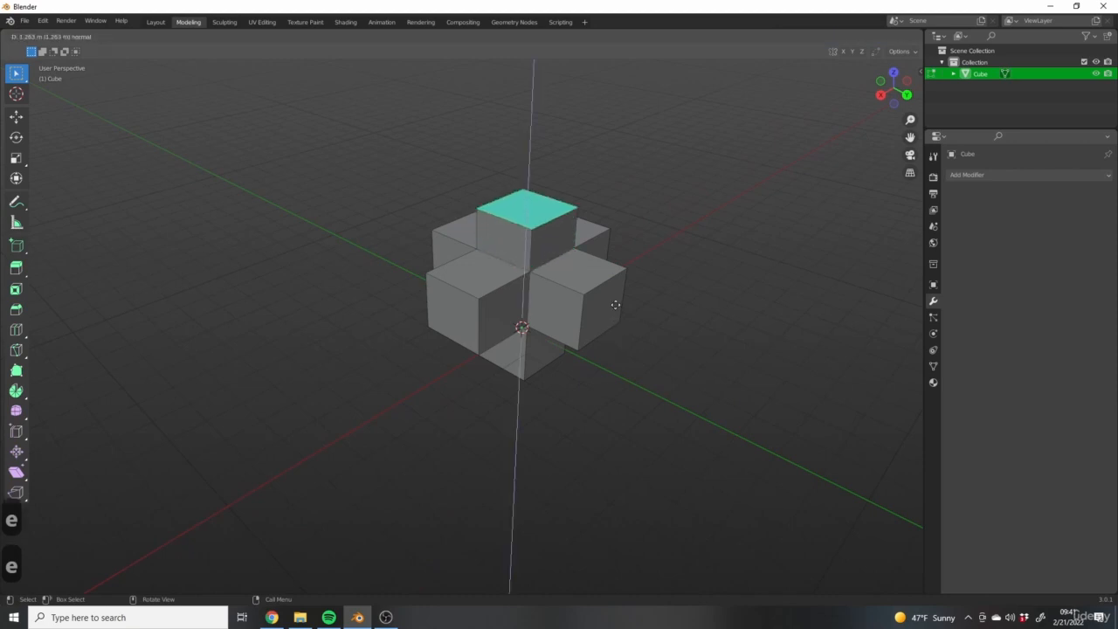
left_click(612, 285)
Step: Extrude the top face upward once more and scale it down to about 0.52 to form a tapered tip
middle_click_drag(611, 287, 675, 384)
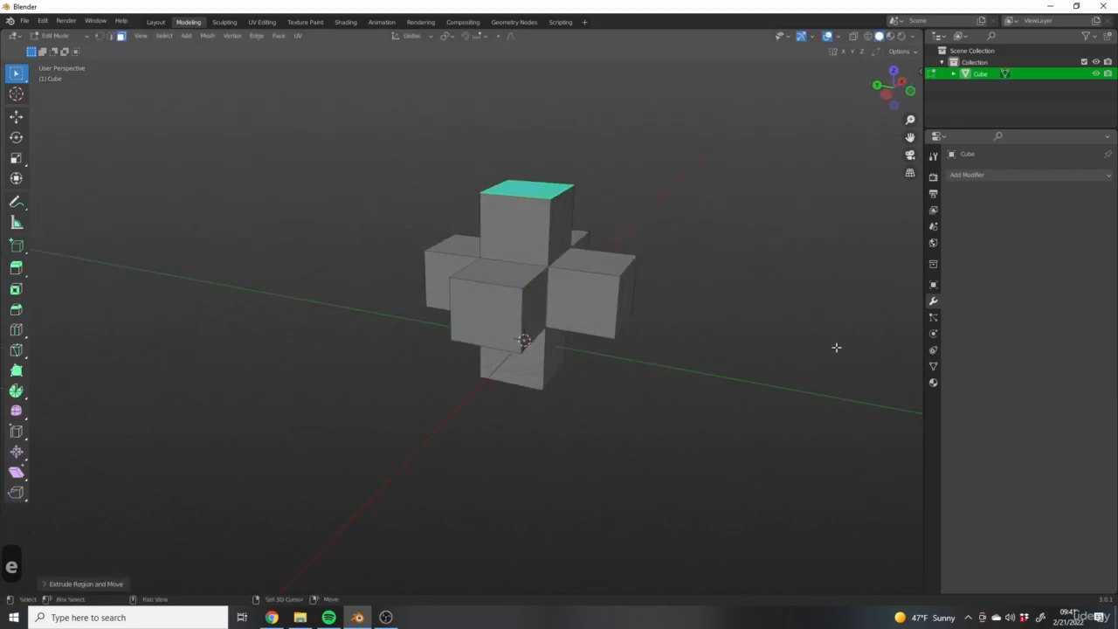
middle_click_drag(674, 281, 808, 346)
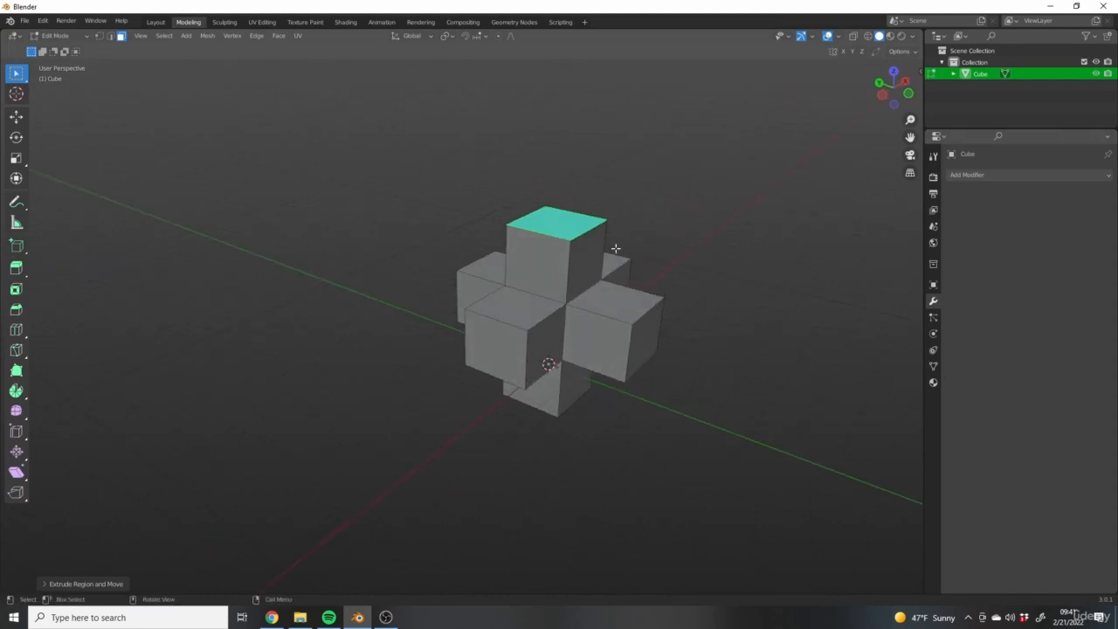
middle_click_drag(616, 249, 603, 299)
scroll(577, 235, "up", 4)
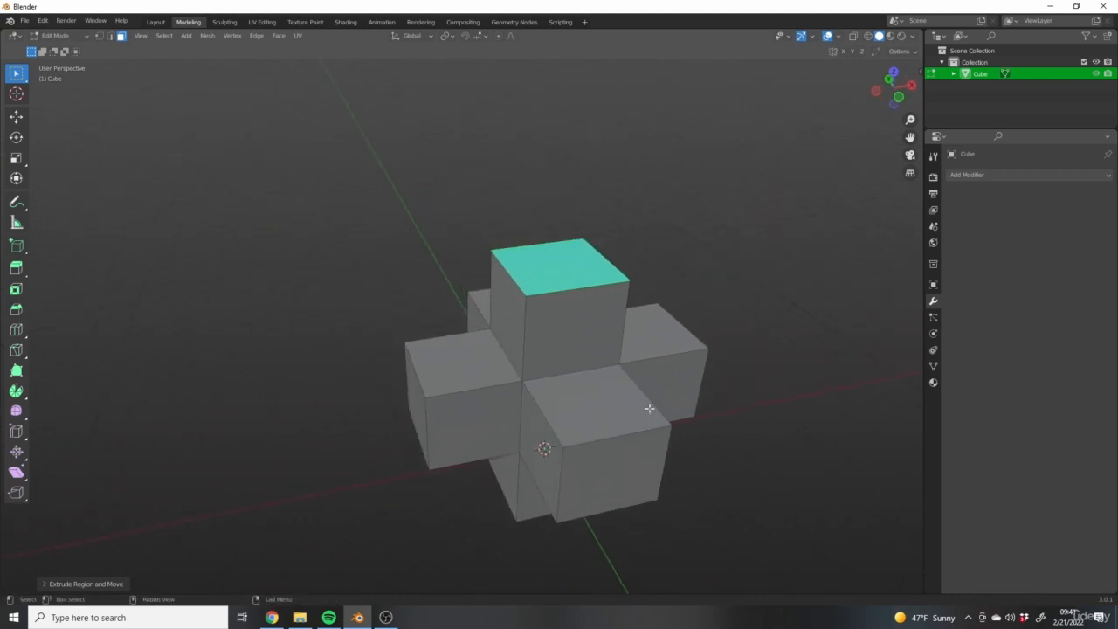
key("e")
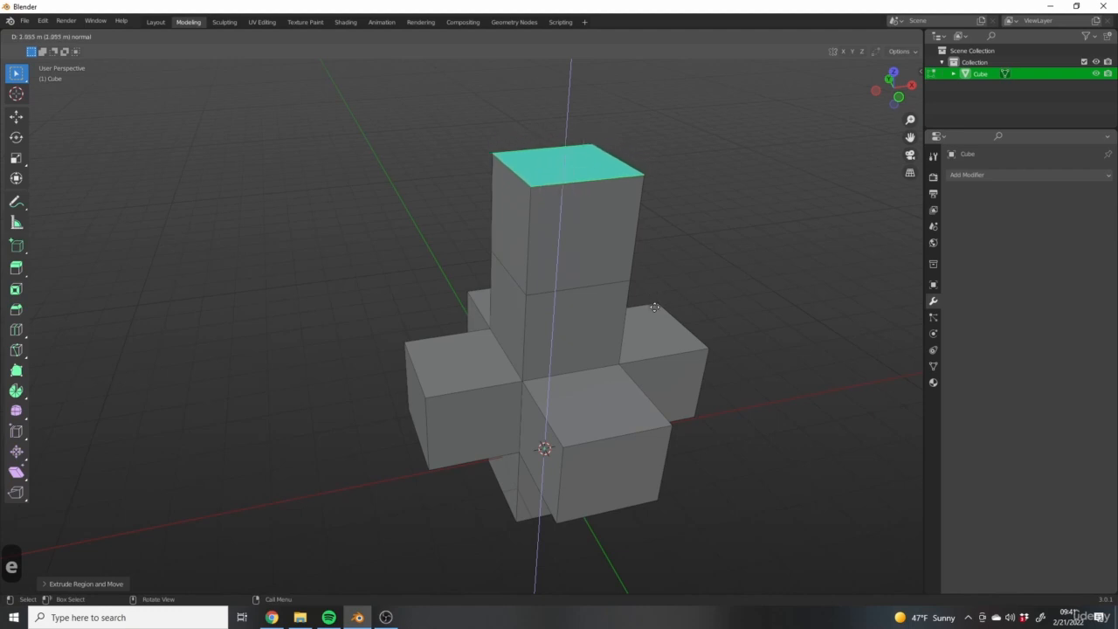
left_click(665, 310)
key("s")
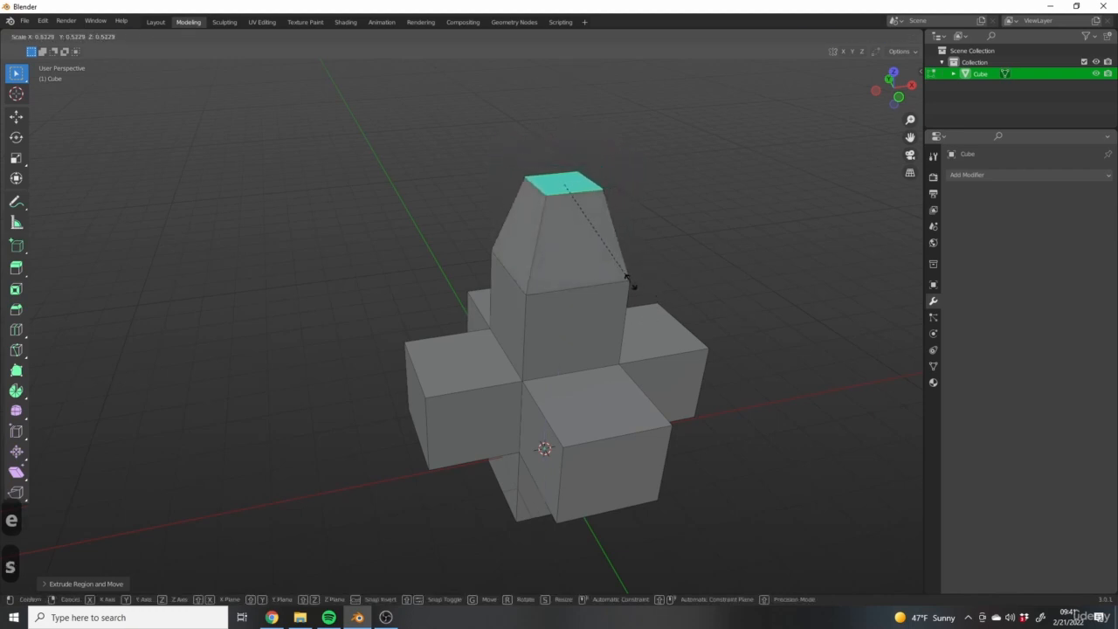
left_click(631, 283)
Step: Extrude the end face of the arm on the negative X side outward and rotate it into a slanted end
mouse_move(633, 288)
middle_mouse_down()
mouse_move(669, 309)
mouse_move(640, 298)
middle_mouse_up()
left_click(637, 427)
middle_click_drag(638, 428, 602, 379)
key("e")
left_click(449, 379)
middle_click_drag(449, 380, 587, 317)
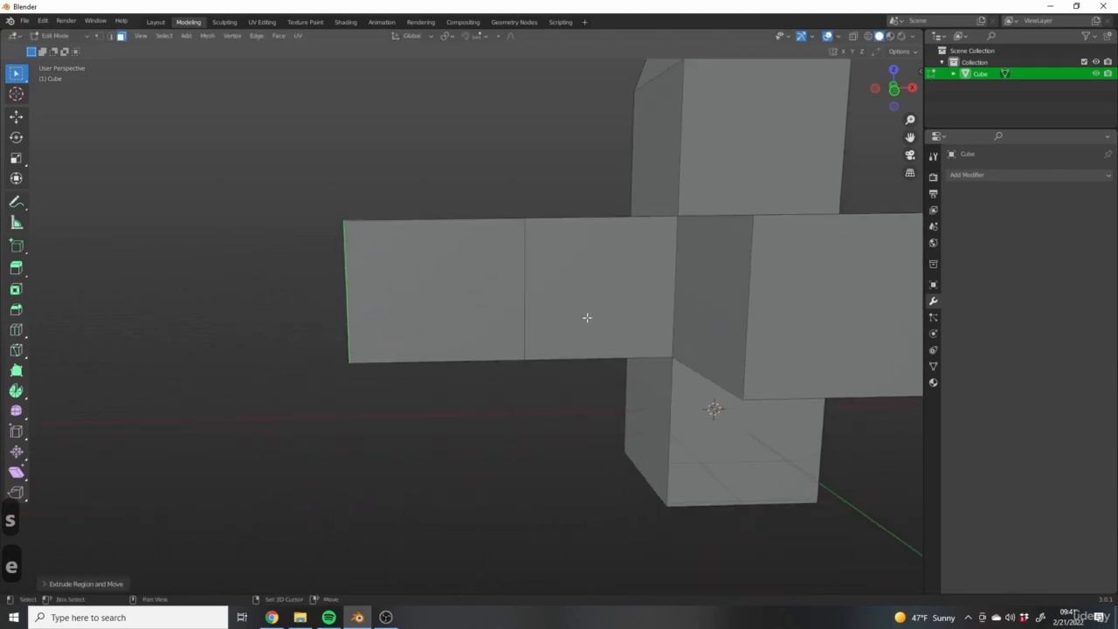
key("r")
left_click(591, 464)
Step: Extrude the end face of the arm on the positive Y side and move it outward and up to bend the arm
middle_click_drag(591, 464, 596, 352)
key("e")
left_click(457, 363)
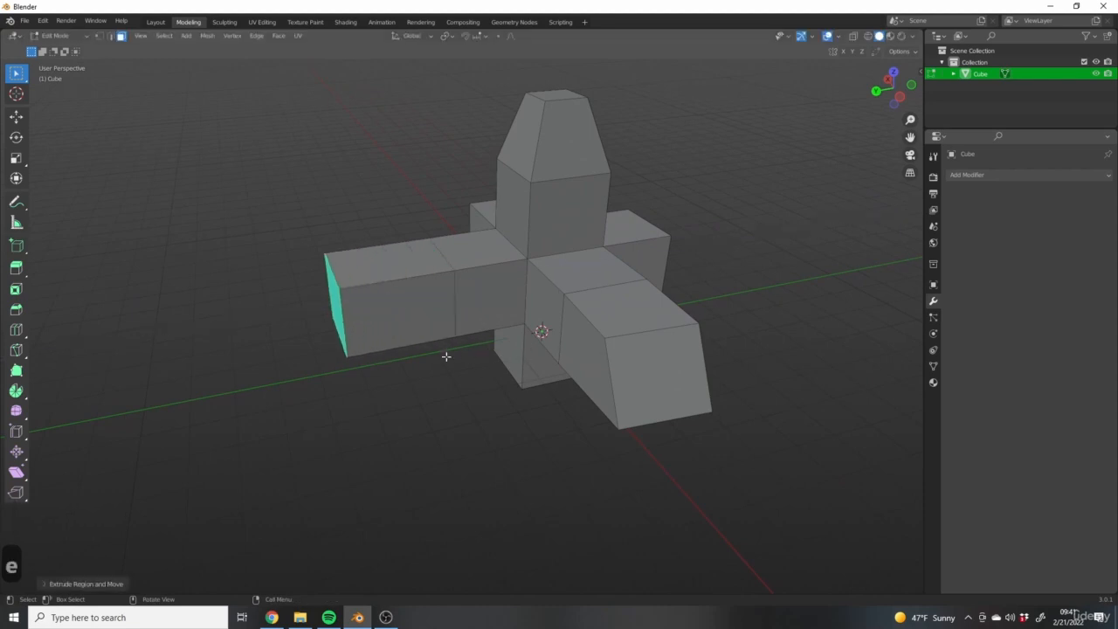
middle_click_drag(445, 357, 402, 332)
key("g")
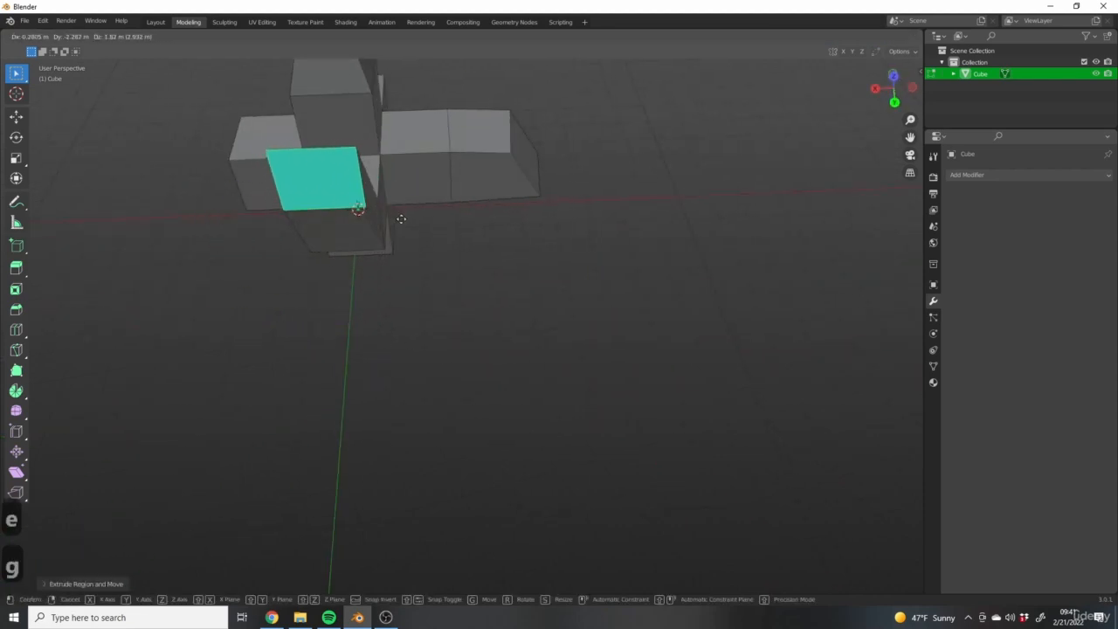
left_click(401, 219)
middle_click_drag(394, 219, 438, 294)
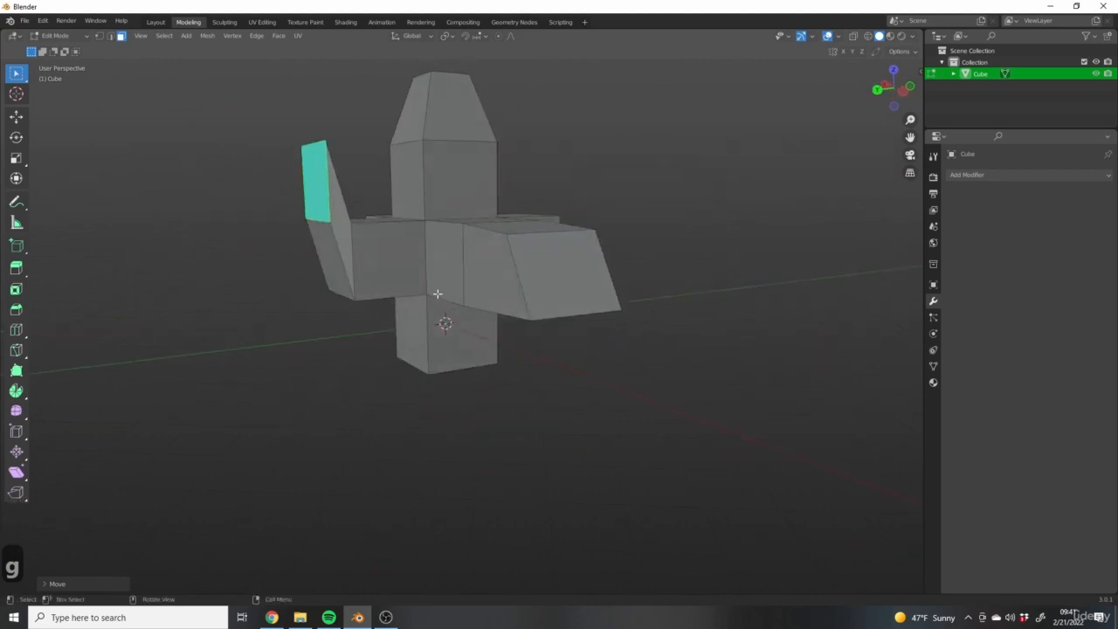
key("g")
left_click(496, 347)
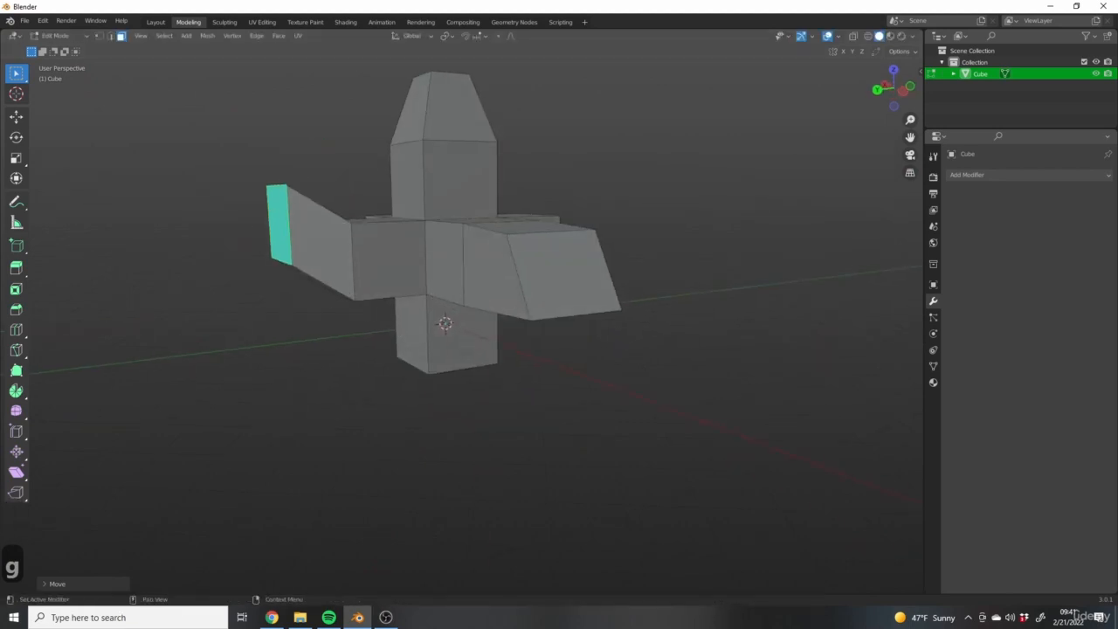
Step: Return to Object Mode and move the whole shape along the X axis away from the origin
middle_click_drag(640, 273, 582, 287)
scroll(582, 288, "down", 5)
middle_click_drag(489, 297, 674, 359, "shift")
middle_click_drag(760, 414, 680, 387, "shift")
key("Tab")
middle_click_drag(567, 355, 575, 338)
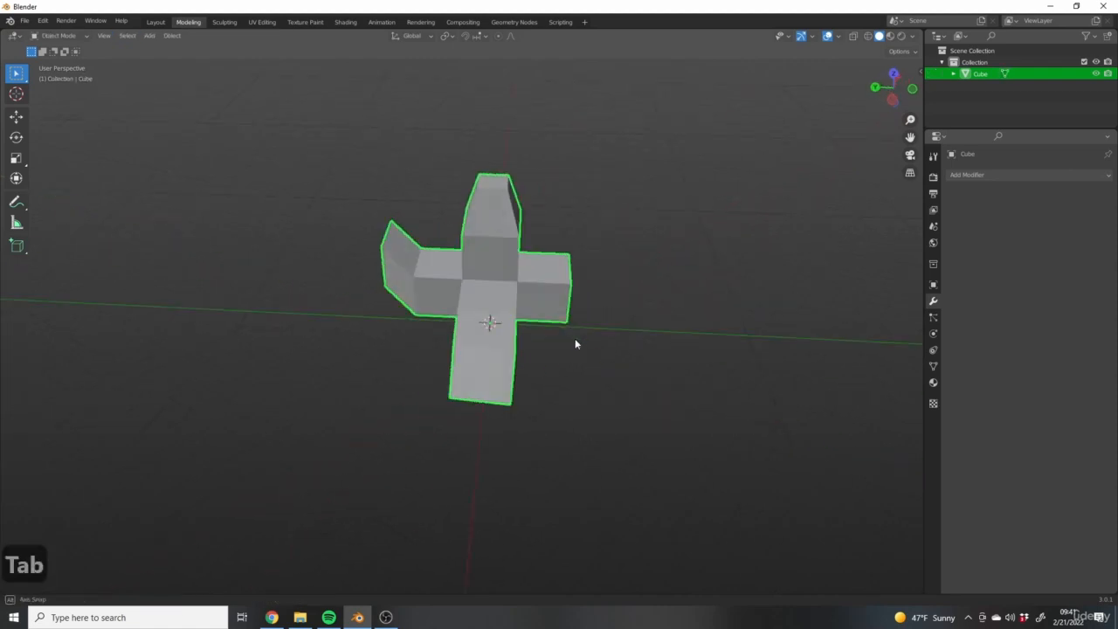
key("g")
key("x")
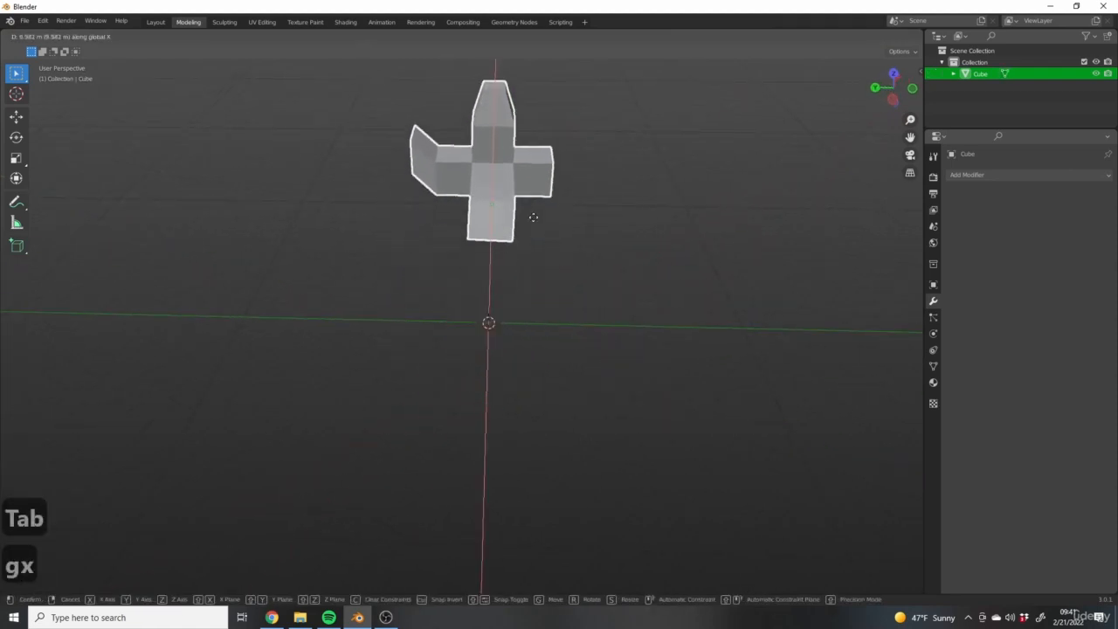
left_click(530, 218)
Step: Shift the shape along the Y axis, and freely move it farther away from the origin
middle_click_drag(609, 289, 551, 297)
key("g")
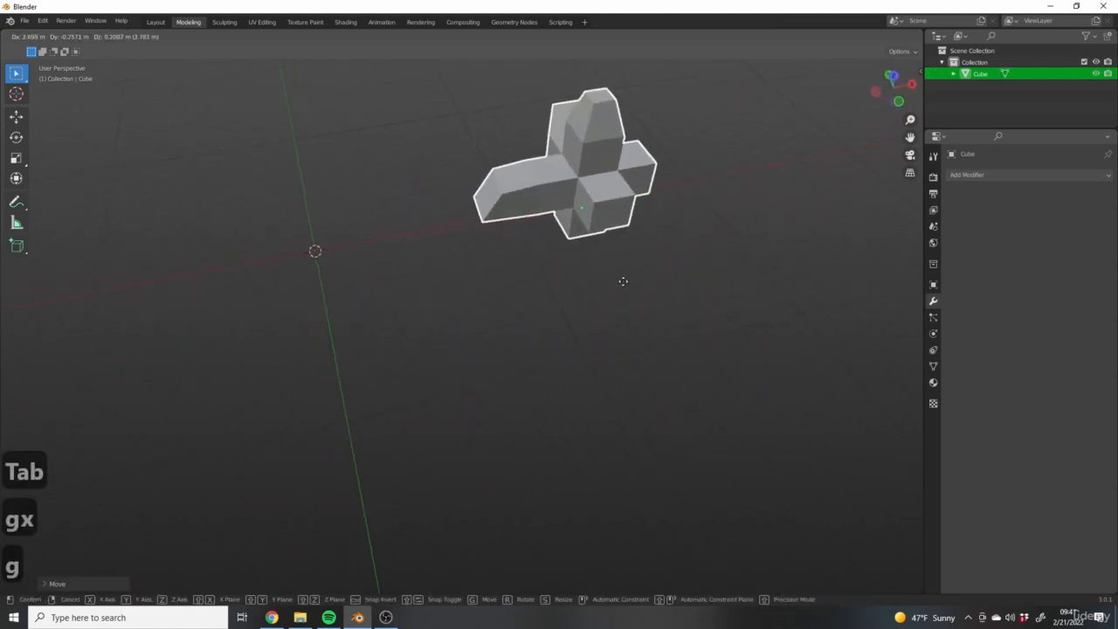
key("y")
left_click(594, 267)
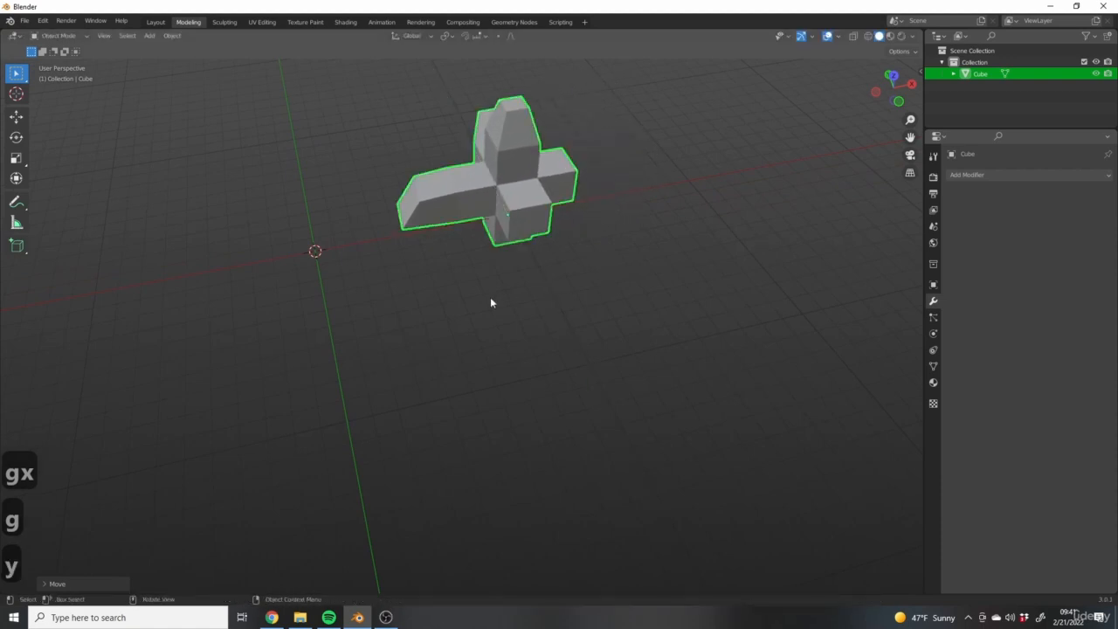
middle_click_drag(490, 297, 589, 357)
key("g")
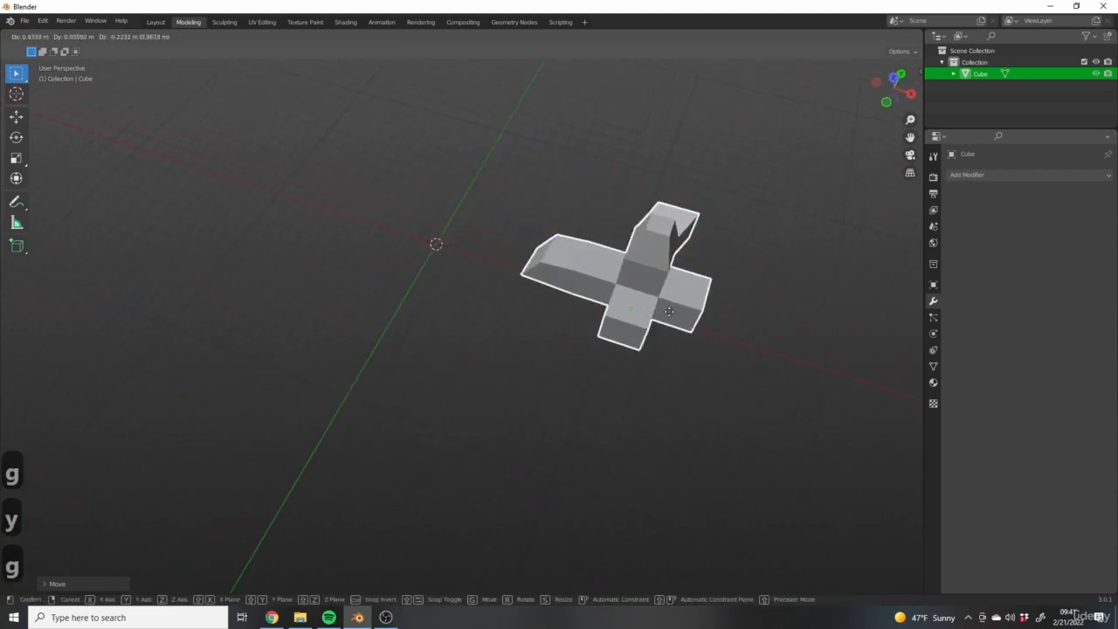
left_click(719, 340)
Step: Add a new mesh cube at the world origin
middle_click_drag(719, 340, 542, 355)
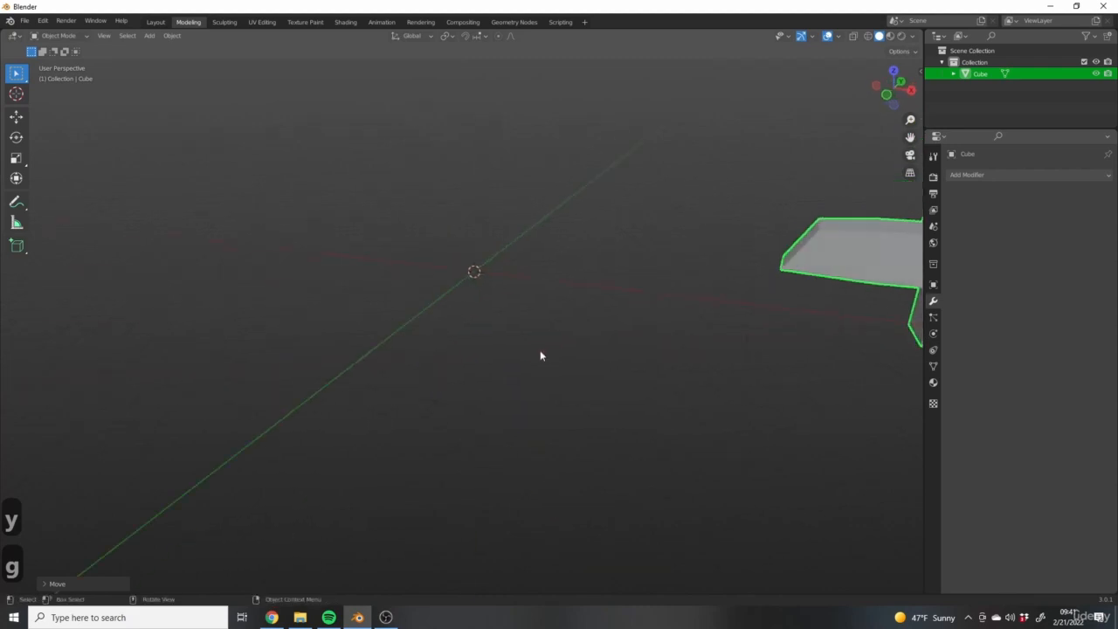
middle_click_drag(524, 290, 470, 348)
key("shift+a")
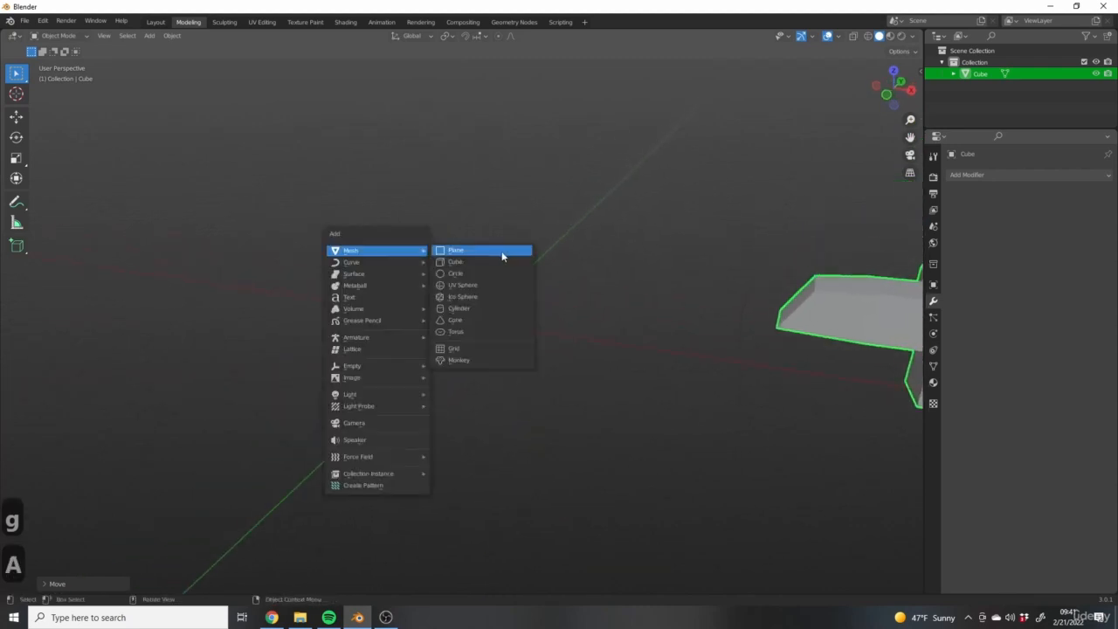
key("shift+a")
mouse_move(481, 260)
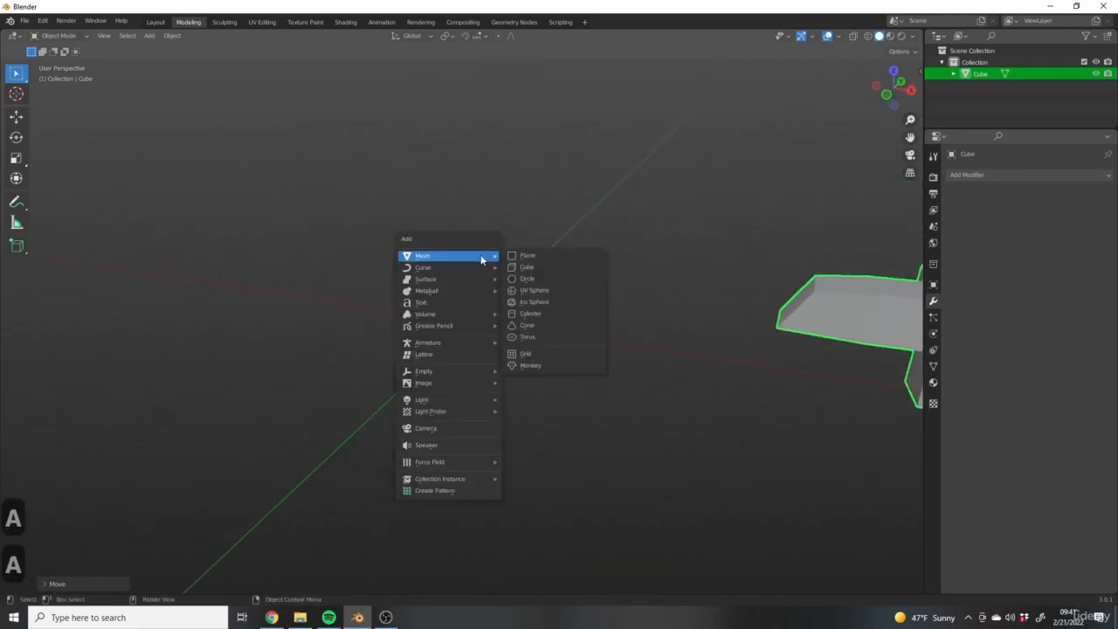
left_click(528, 268)
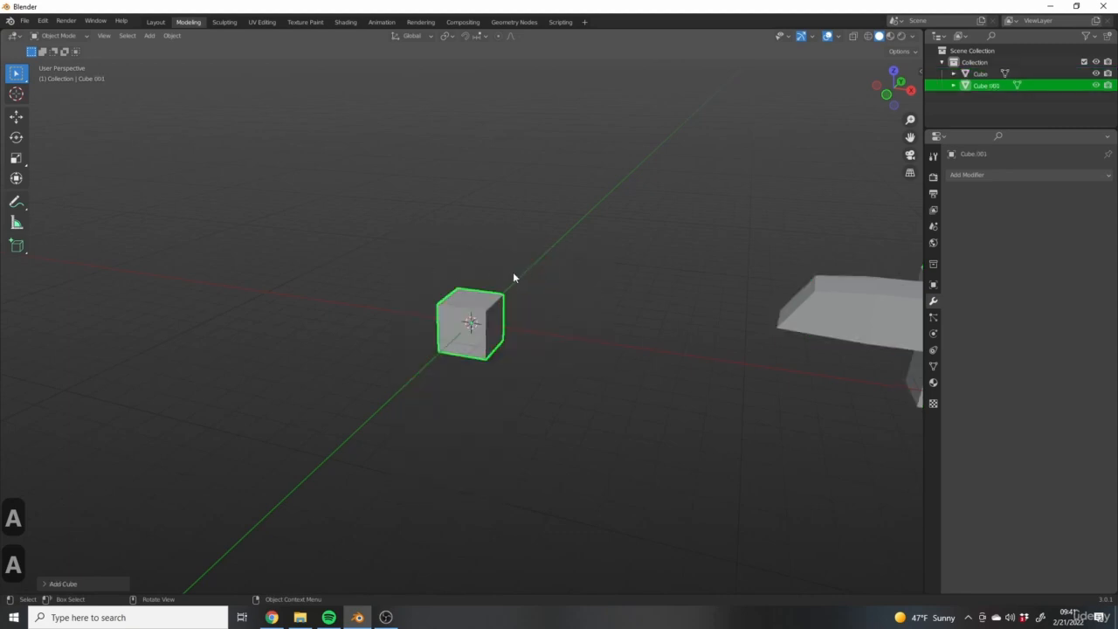
Step: Scale the new cube down along the Z axis to flatten it into a low, square slab
scroll(320, 266, "up", 6)
middle_click_drag(319, 262, 454, 283, "shift")
left_click(526, 259)
scroll(599, 366, "down", 3)
middle_click_drag(570, 369, 516, 382, "shift")
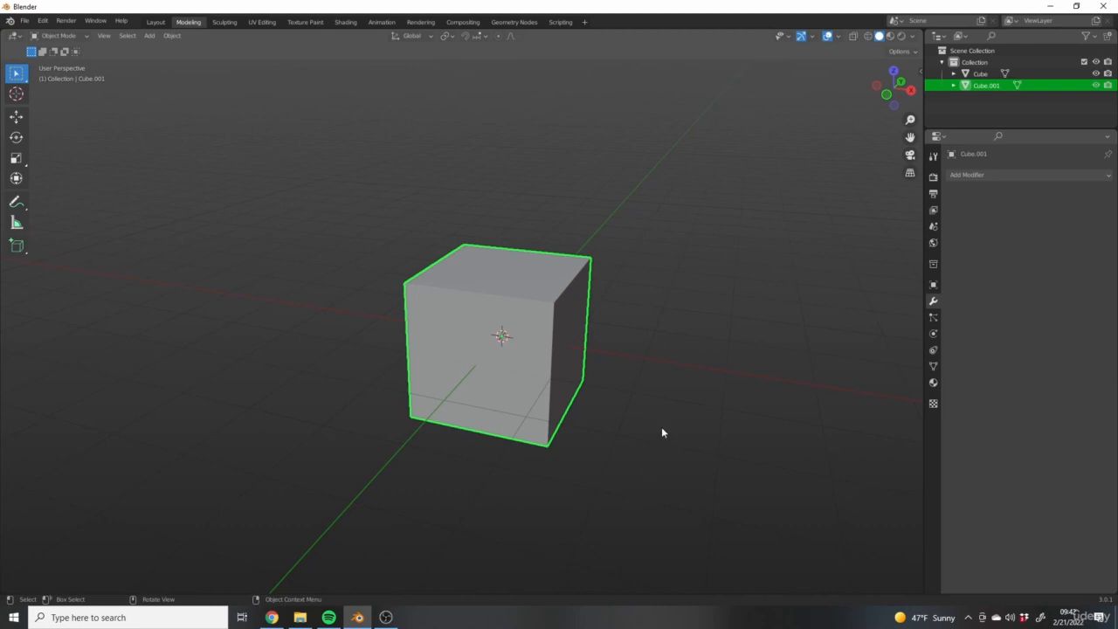
key("s")
key("z")
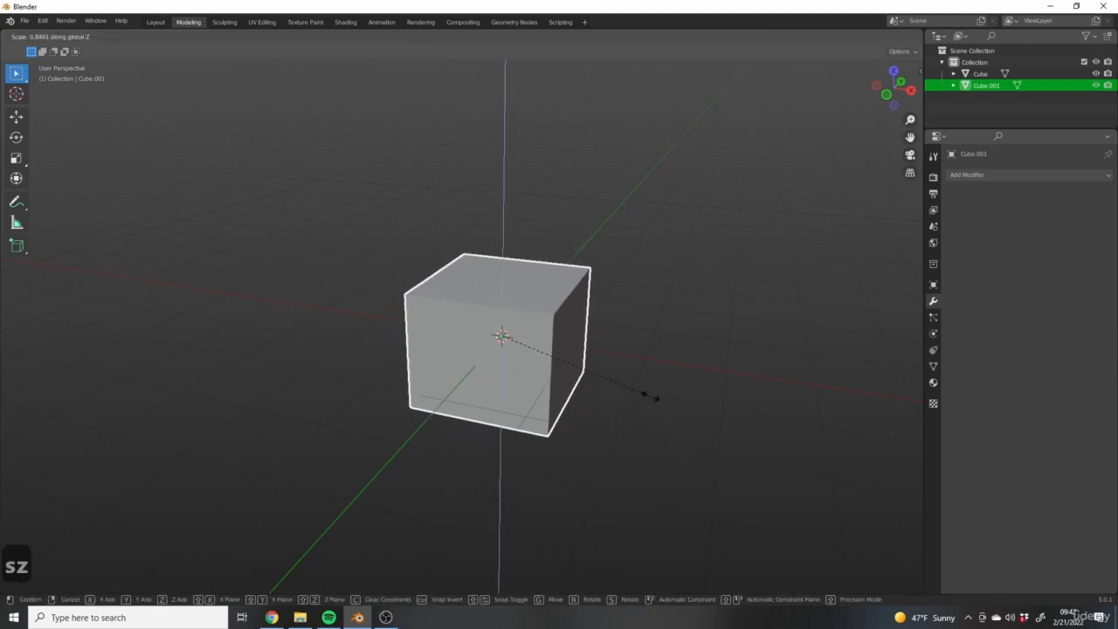
left_click(538, 350)
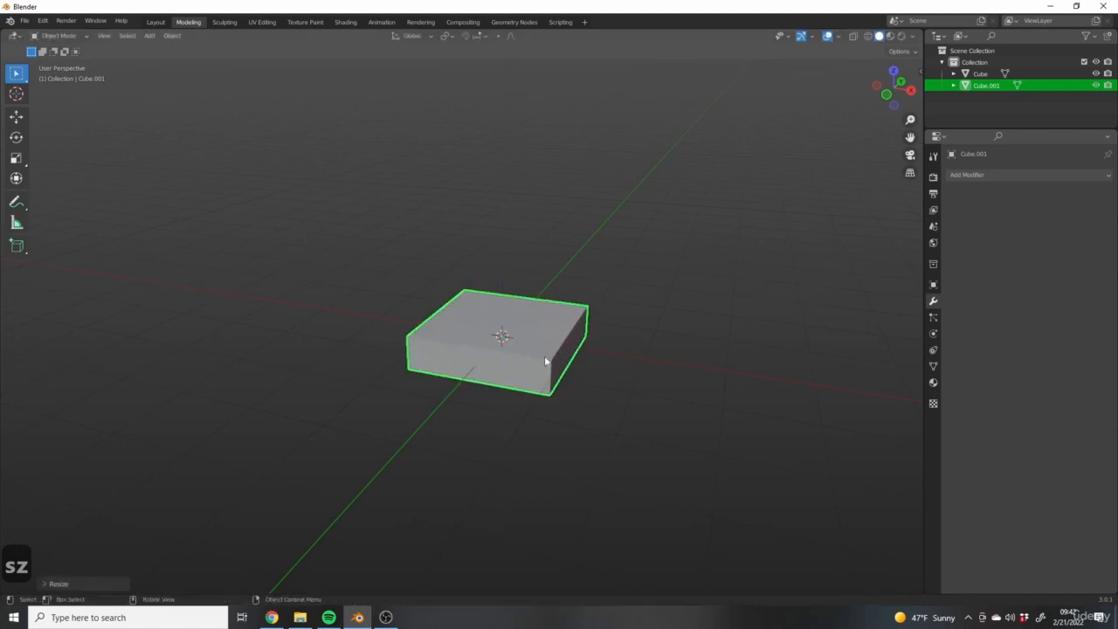
middle_click_drag(484, 334, 518, 356, "shift")
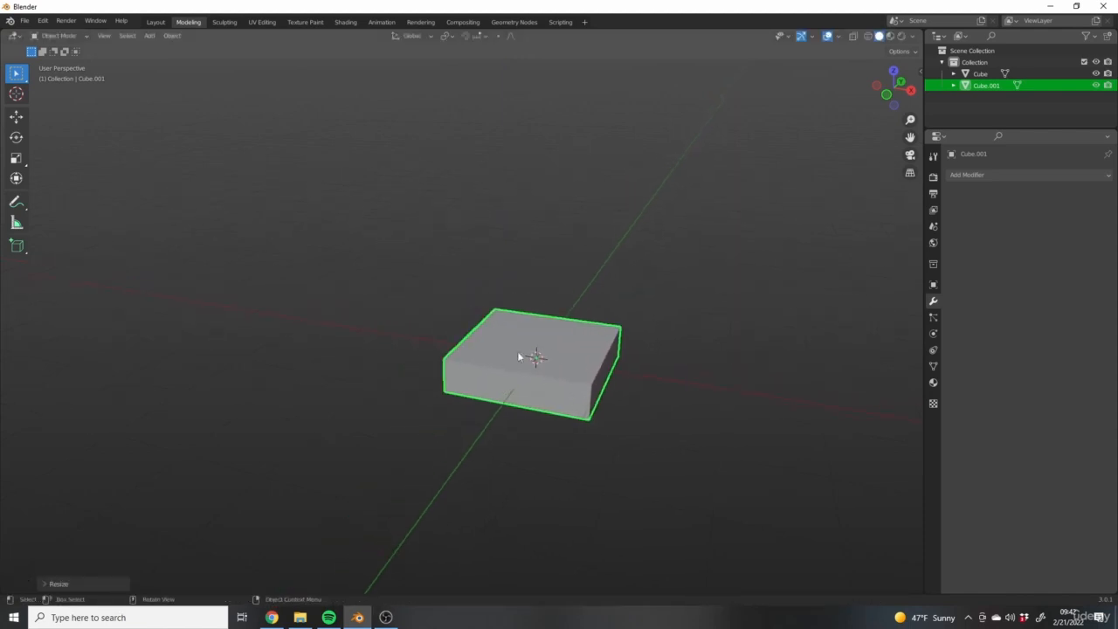
Step: In Edit Mode, extrude the slab's top face in place and scale it inward to make a smaller centered face
key("Tab")
middle_click_drag(699, 398, 645, 395, "shift")
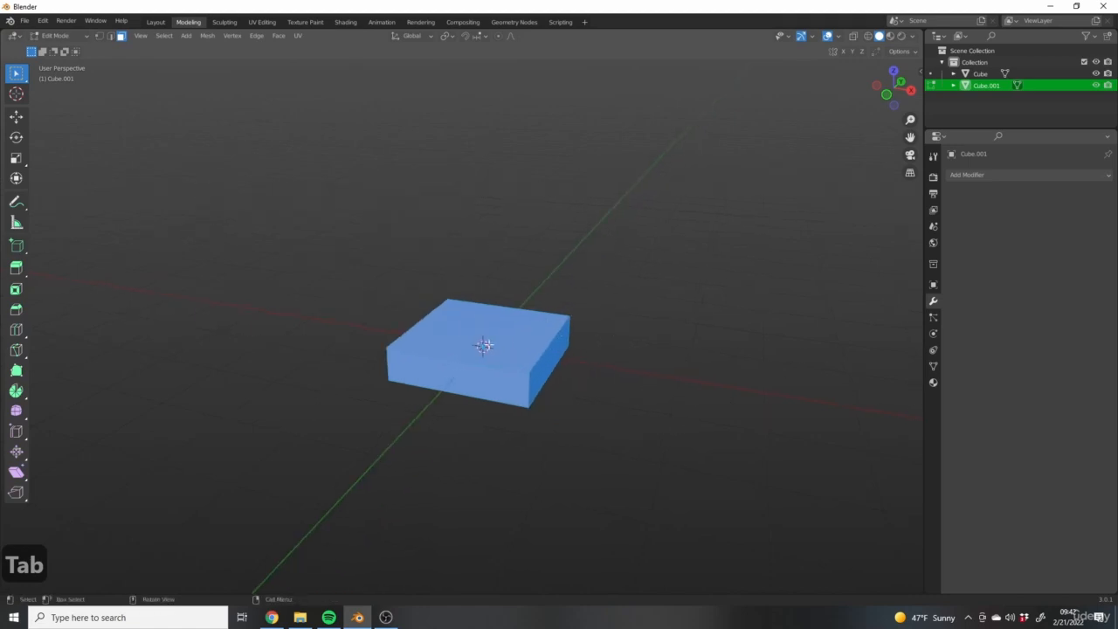
scroll(487, 346, "down", 4)
middle_click_drag(487, 346, 474, 412)
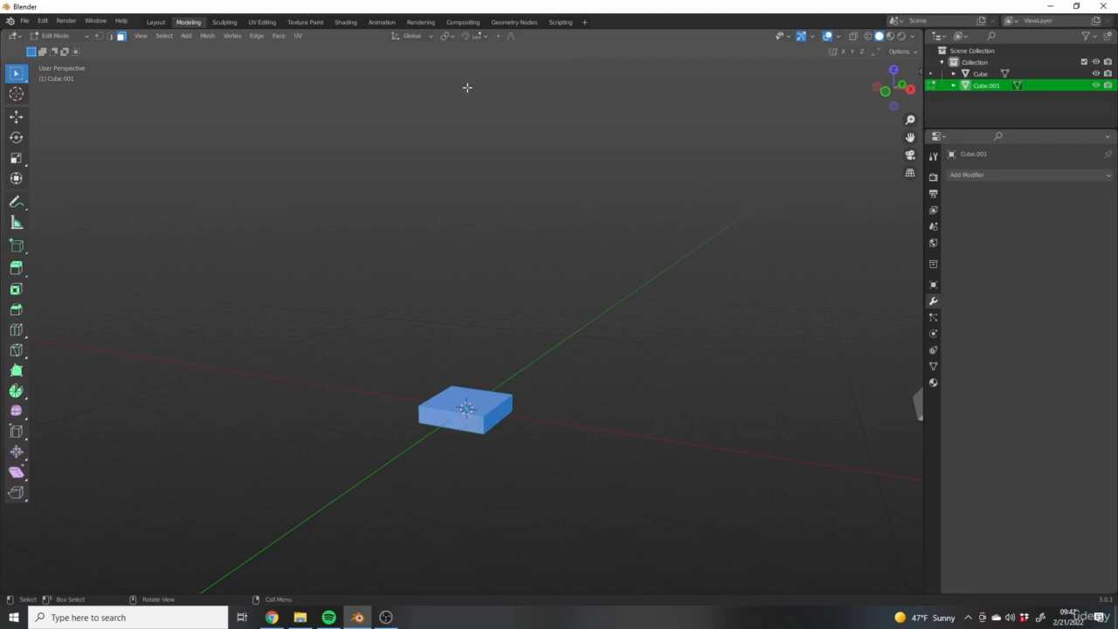
scroll(461, 377, "up", 4)
middle_click_drag(495, 360, 424, 277)
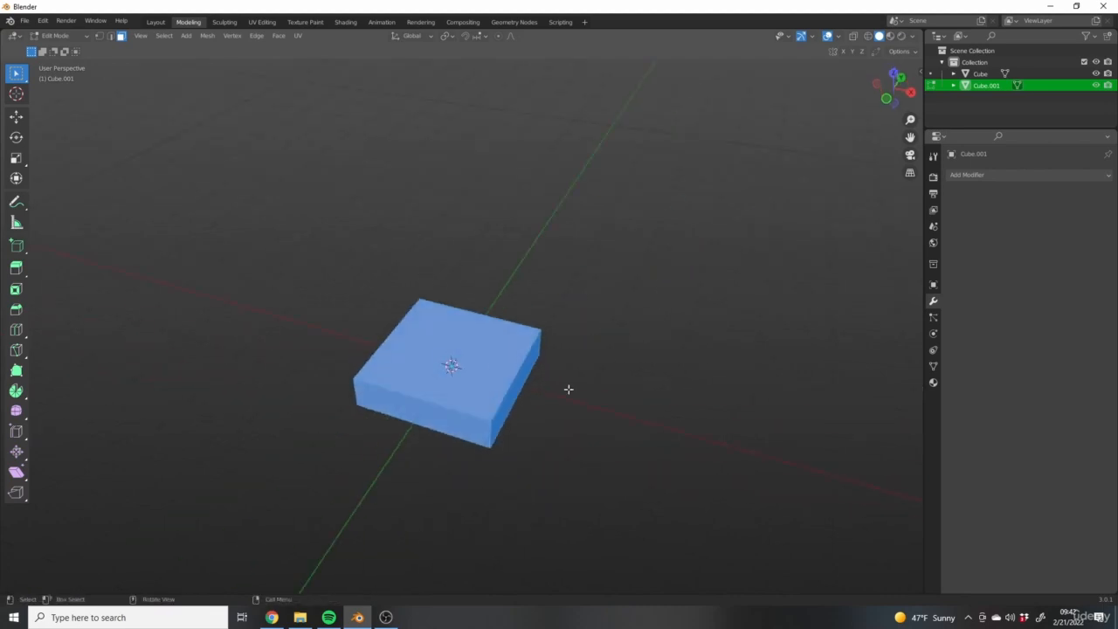
left_click(457, 348)
middle_click_drag(493, 266, 529, 272, "shift")
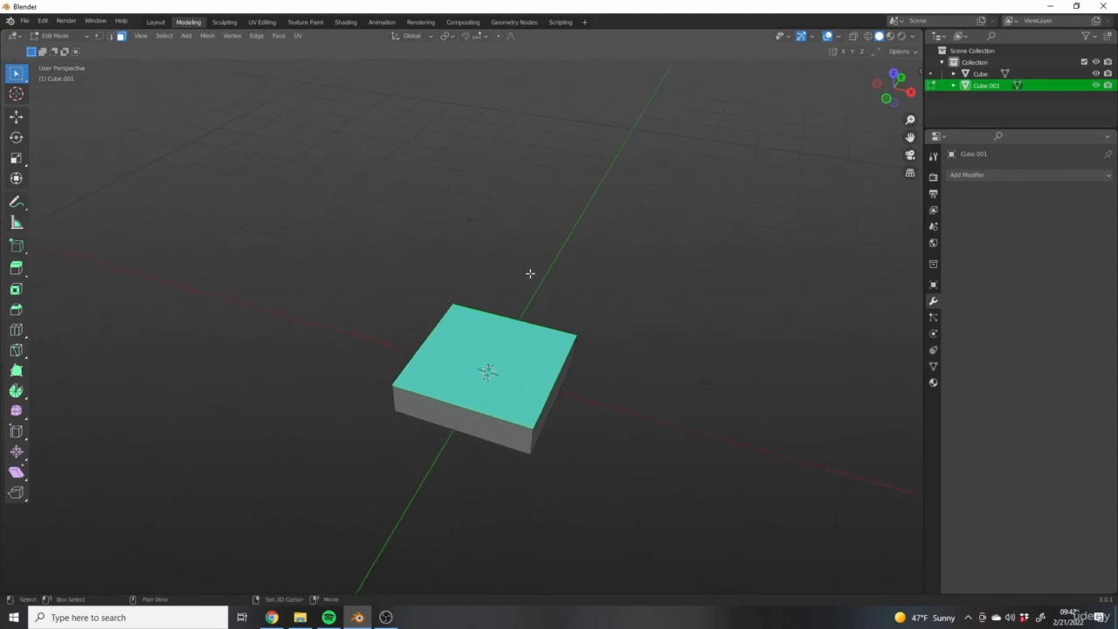
key("e")
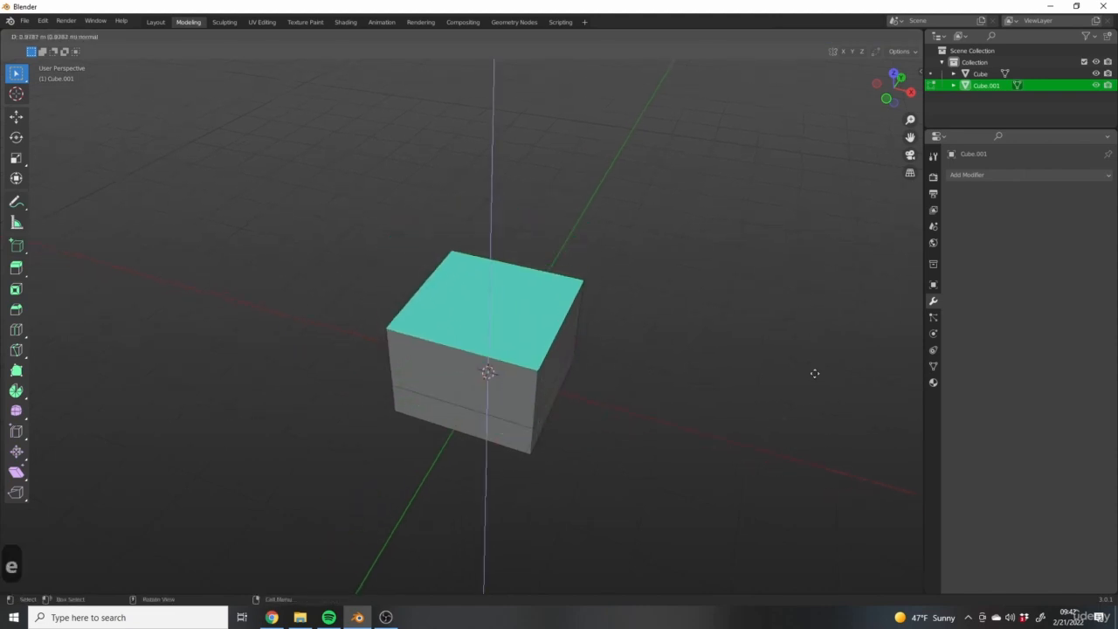
left_click(812, 372)
key("s")
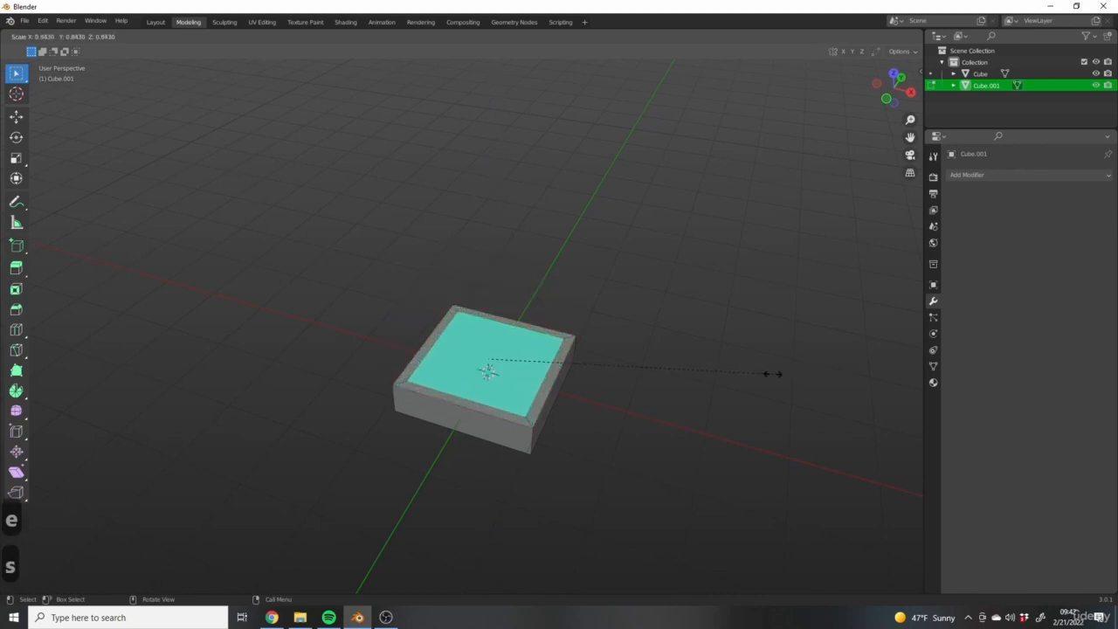
left_click(684, 370)
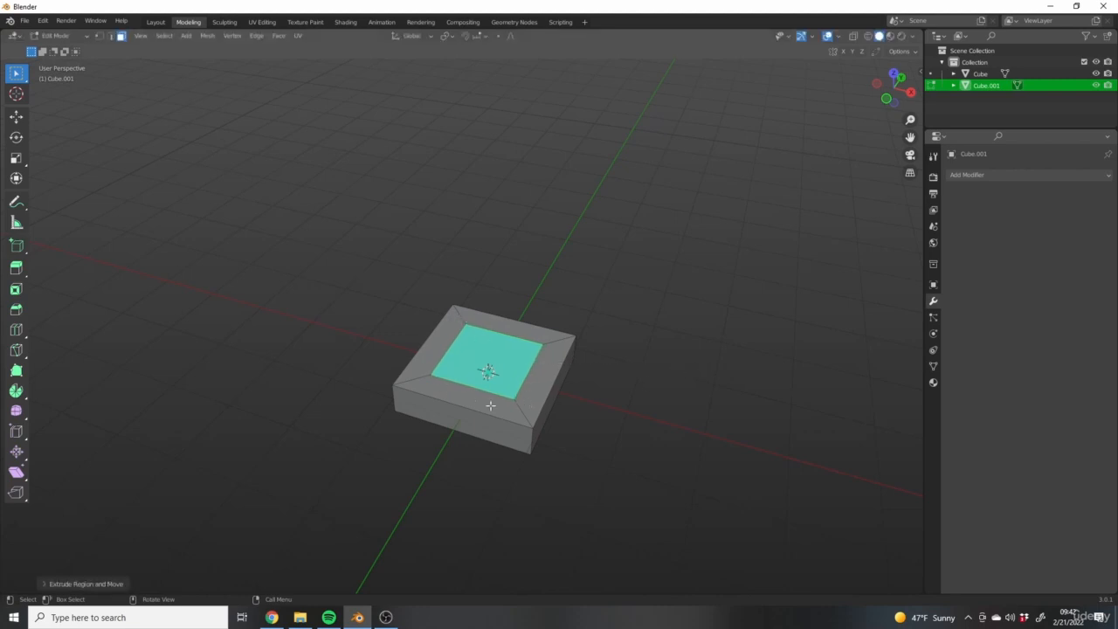
Step: Extrude the smaller inner face straight up to form a tall square column on the base
middle_click_drag(719, 362, 654, 442, "shift")
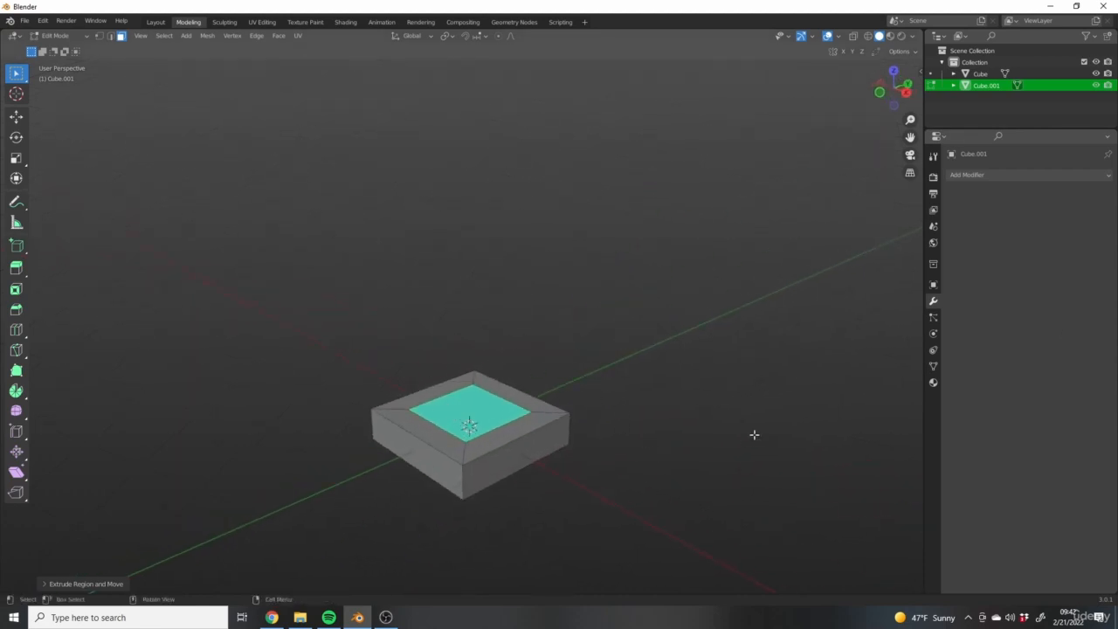
key("e")
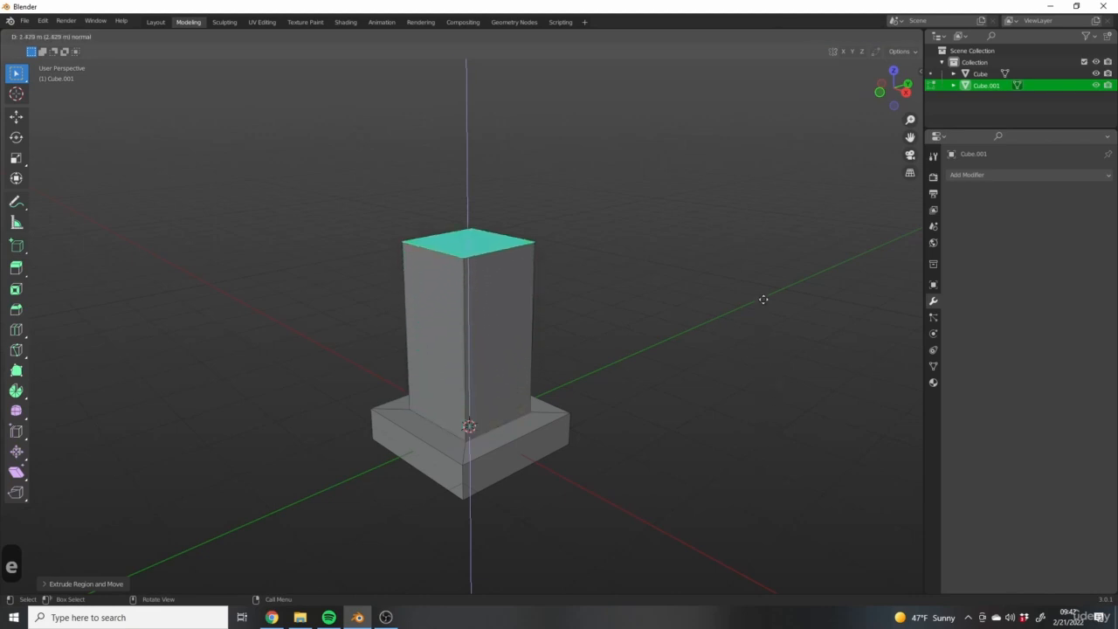
left_click(734, 83)
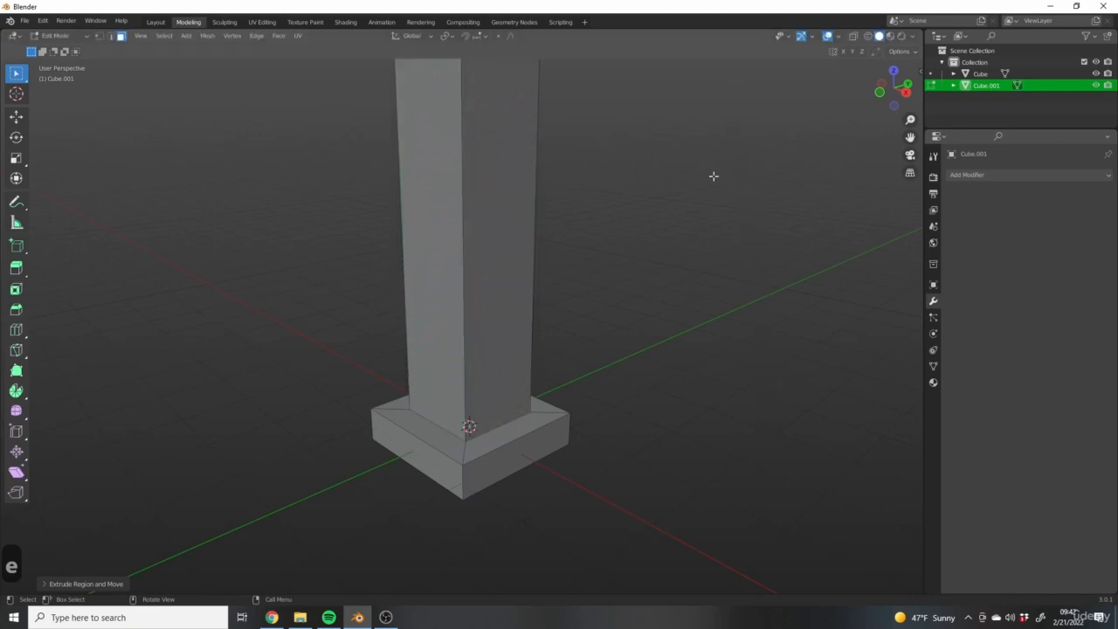
scroll(699, 245, "down", 3)
middle_click_drag(691, 300, 493, 392)
scroll(524, 320, "up", 4)
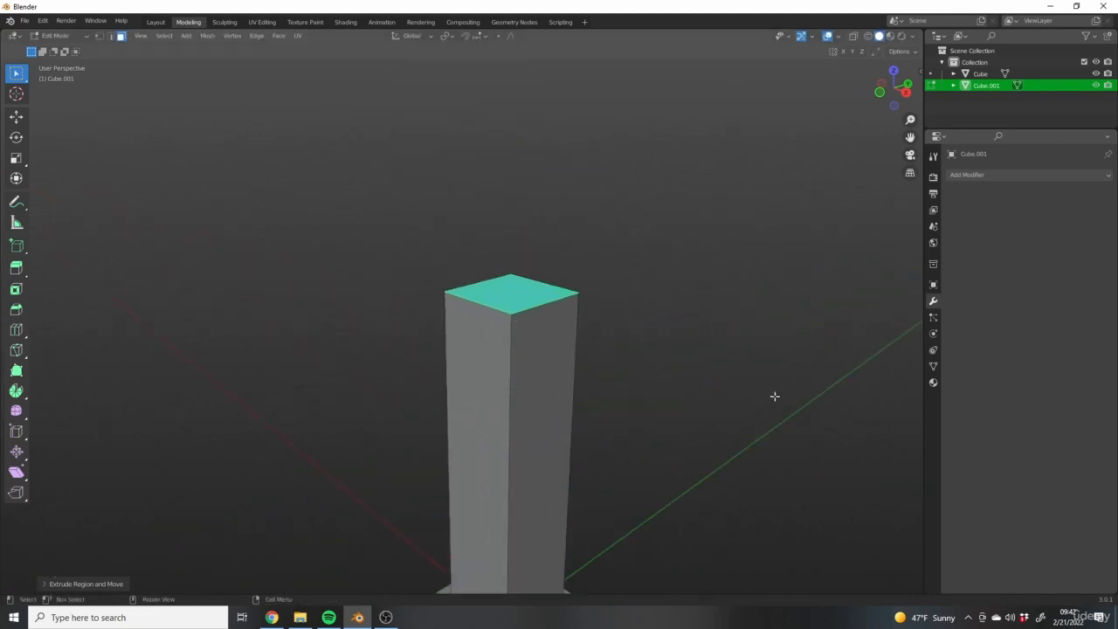
middle_click_drag(774, 396, 709, 373, "shift")
middle_click_drag(684, 456, 731, 315, "shift")
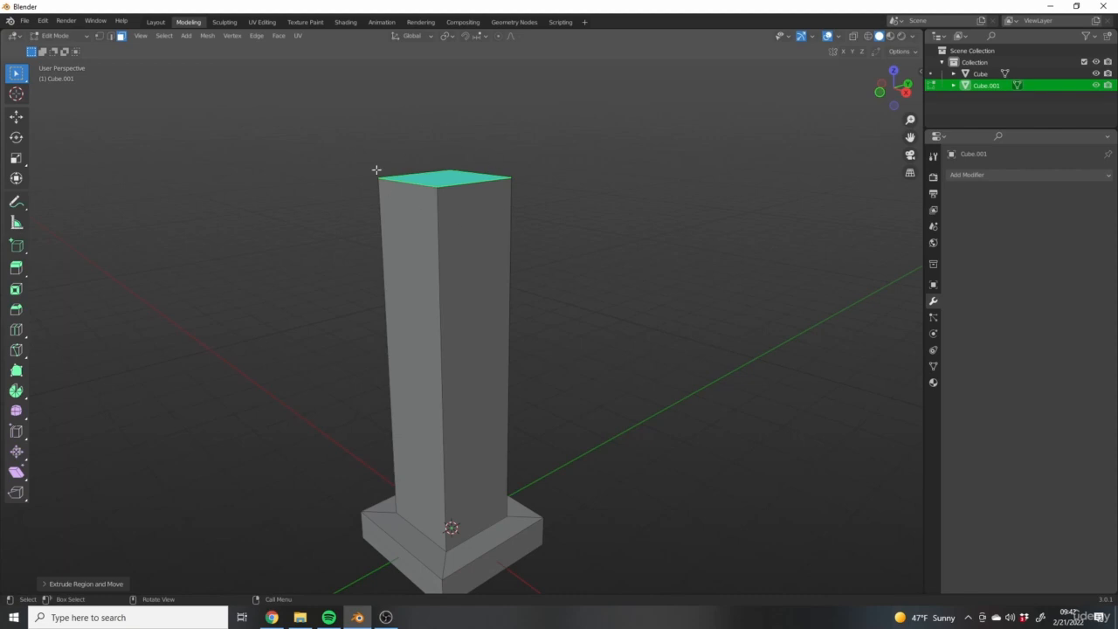
Step: Extrude the column's top face in place and scale it outward to about 1.55 times so it overhangs the sides
middle_click_drag(377, 176, 609, 324)
key("e")
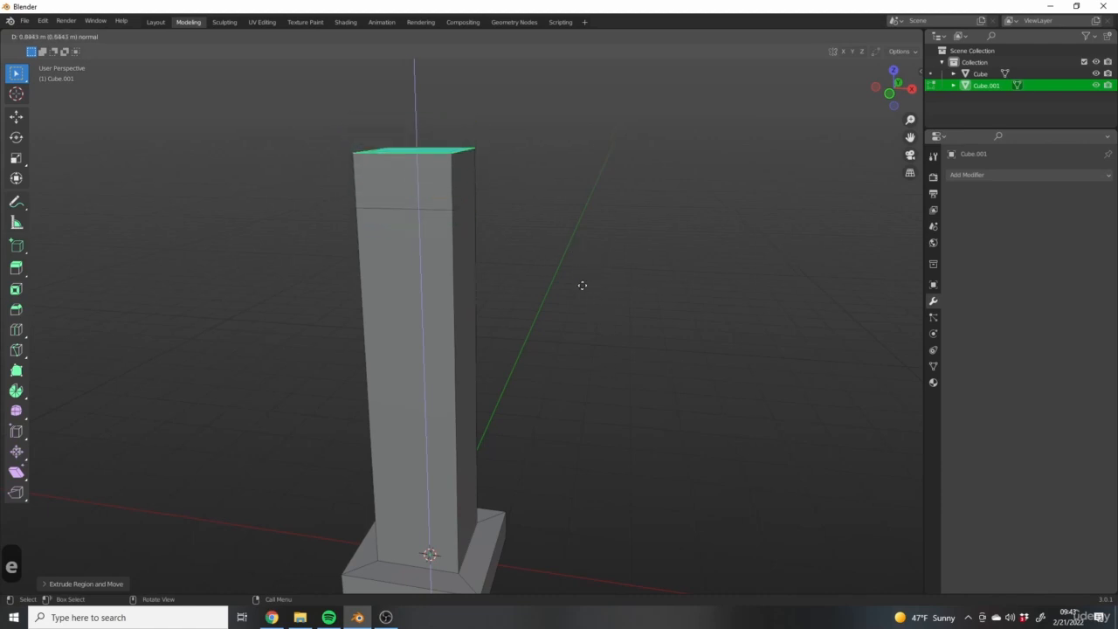
key("Escape")
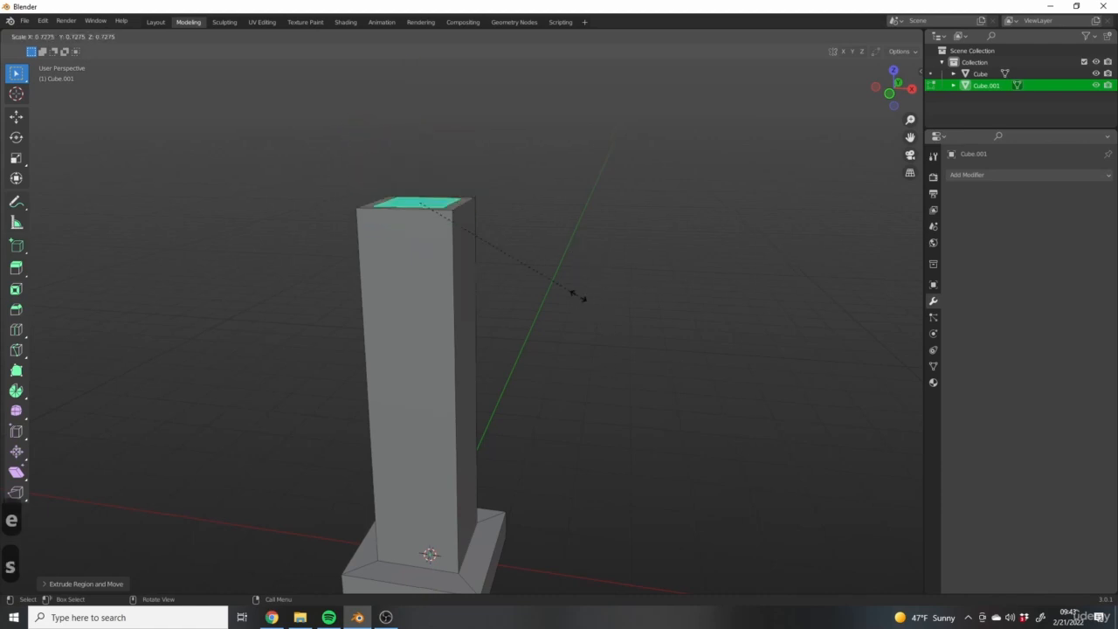
key("s")
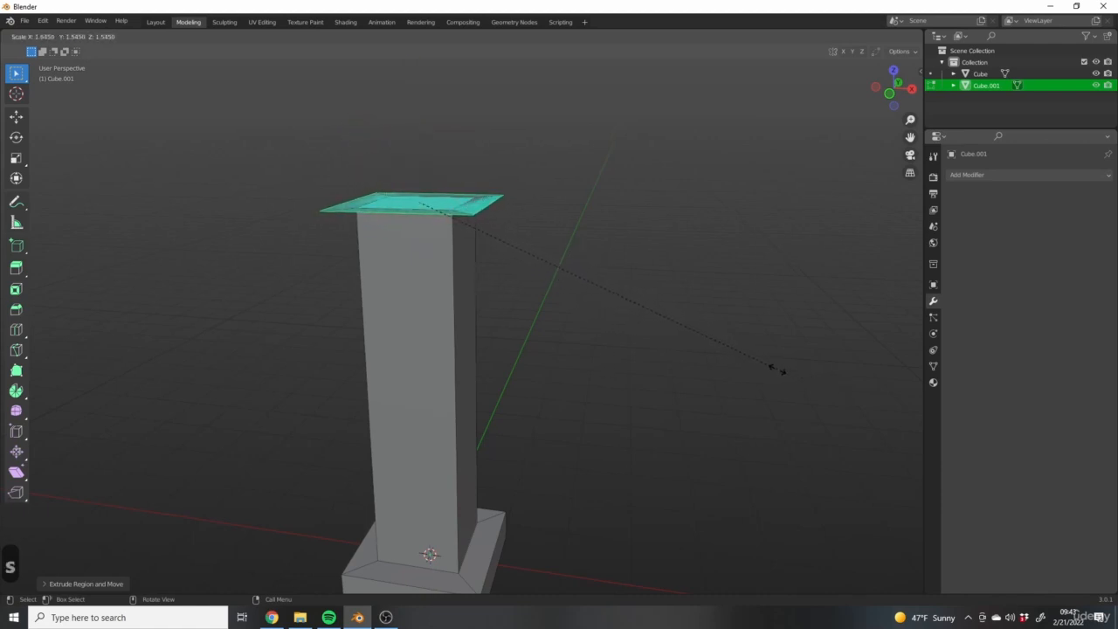
left_click(784, 376)
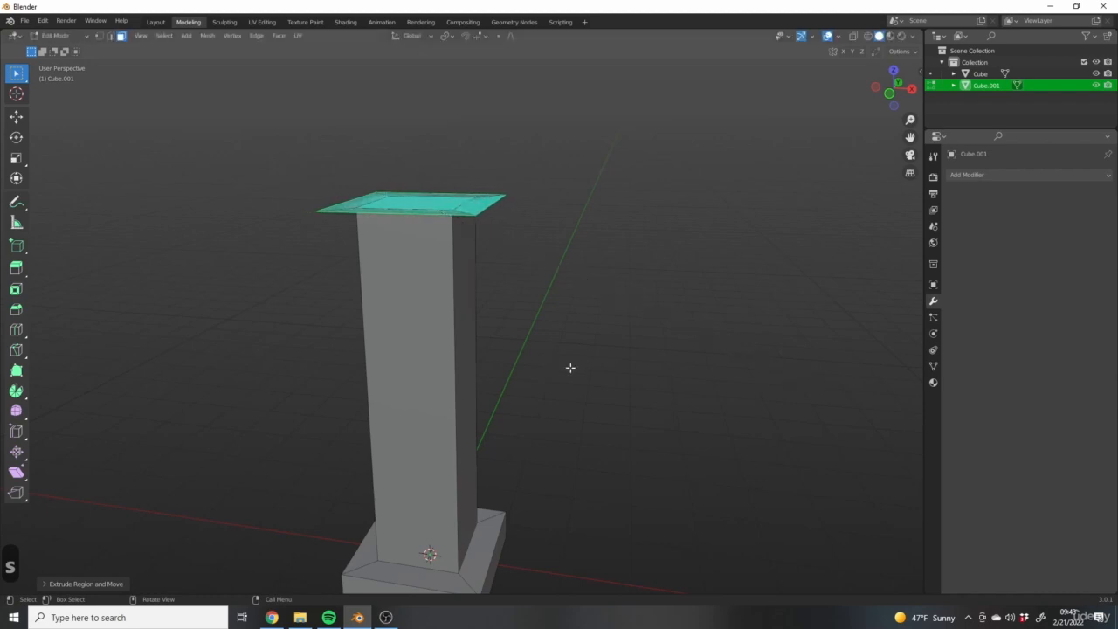
Step: Extrude the overhanging top of the column slightly upward to give the pillar a thick slab cap
middle_click_drag(571, 368, 472, 82)
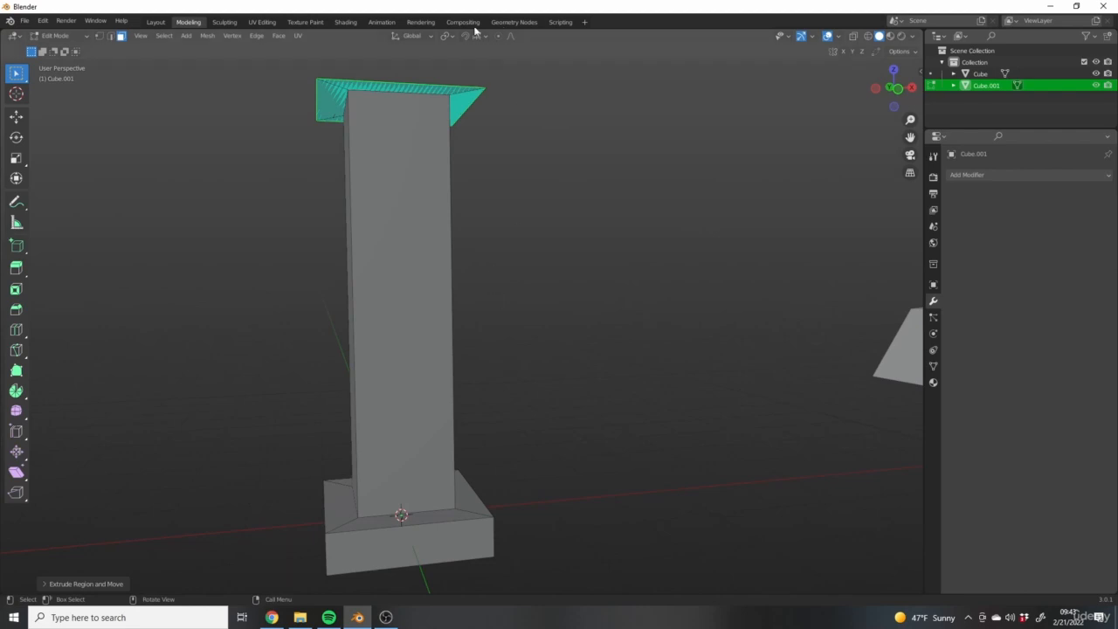
middle_click_drag(581, 243, 494, 252)
middle_click_drag(431, 216, 424, 297)
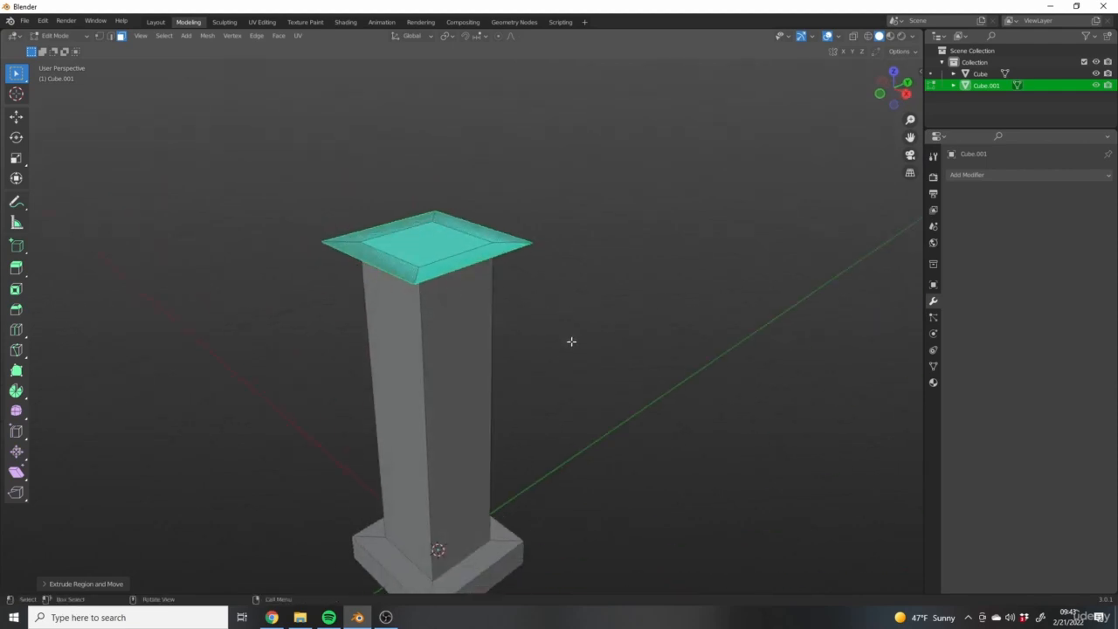
middle_click_drag(571, 340, 283, 243)
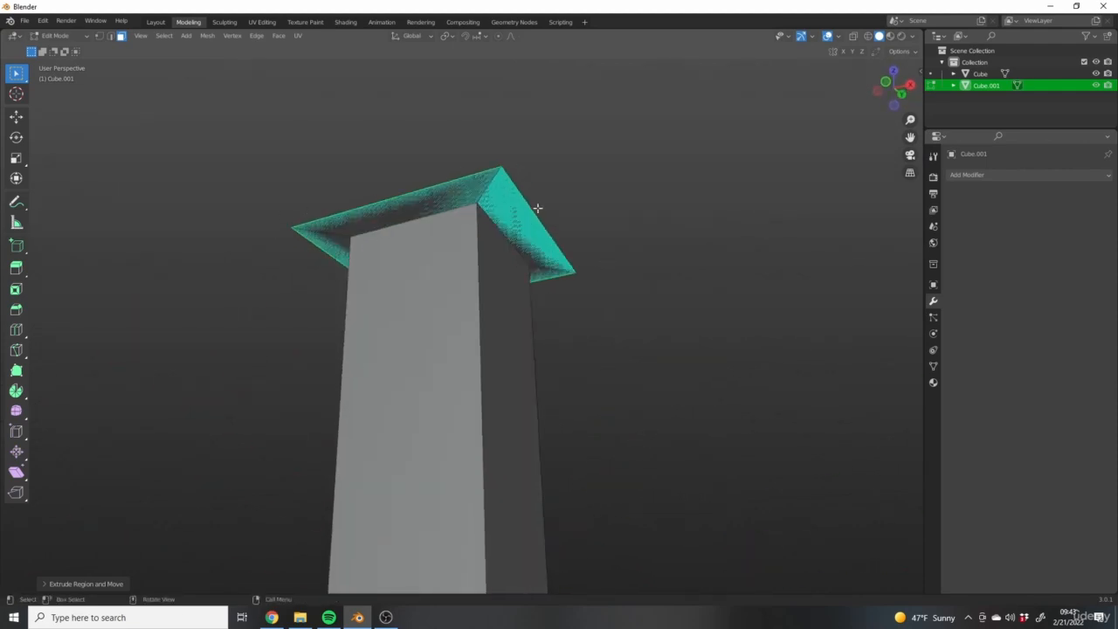
middle_click_drag(538, 208, 392, 207)
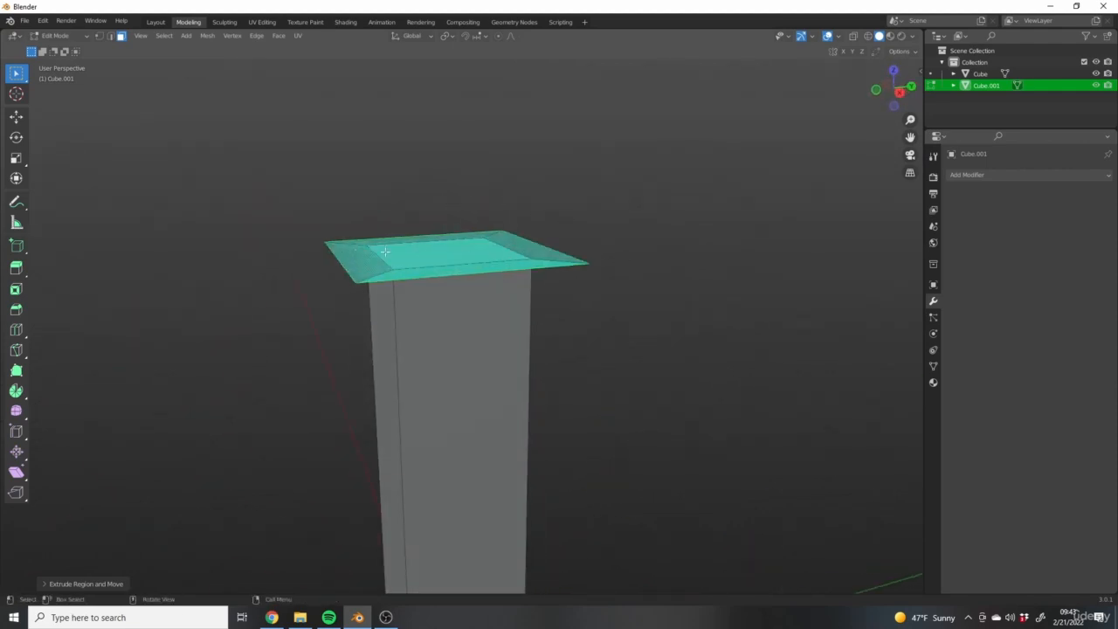
middle_click_drag(452, 241, 617, 445)
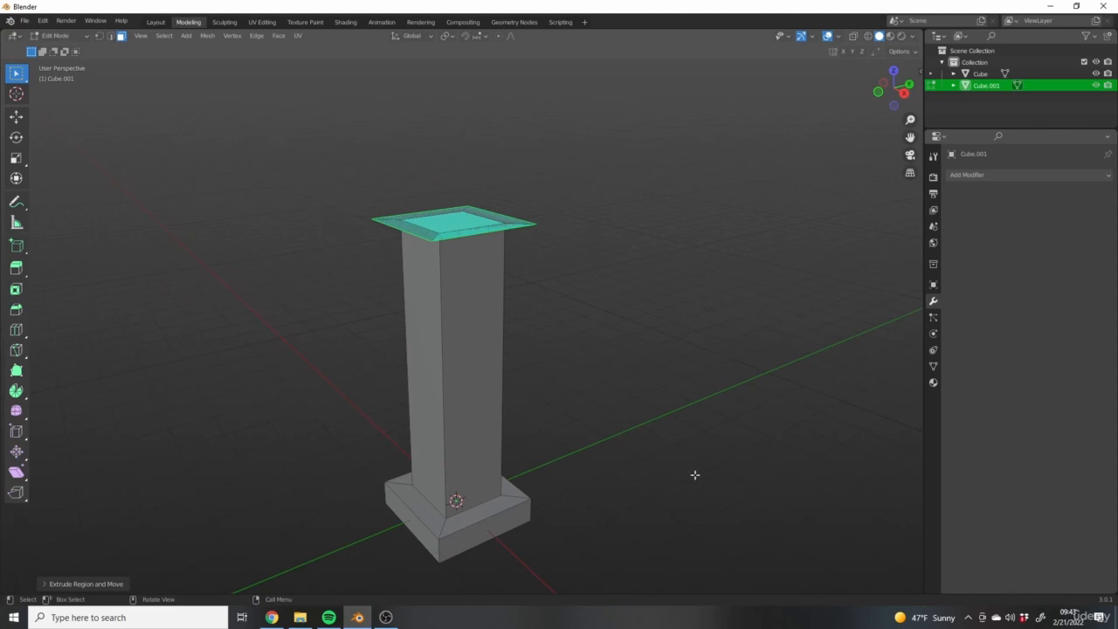
key("e")
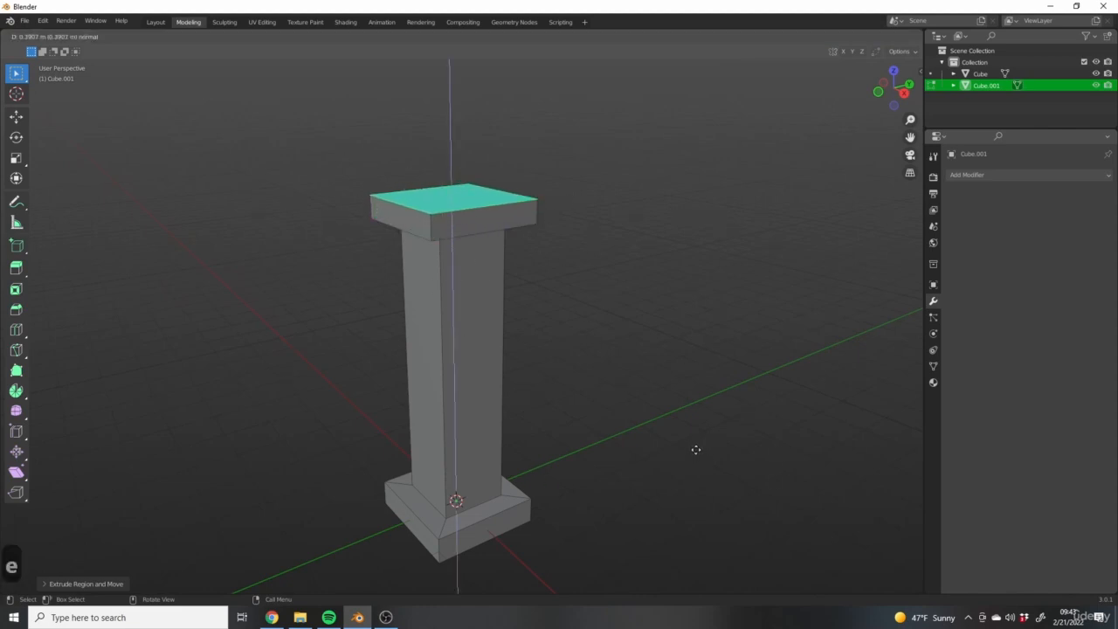
left_click(695, 450)
Step: Examine the pillar's base, shaft and cap from several sides and compare it with the earlier shape
middle_click_drag(565, 270, 572, 426)
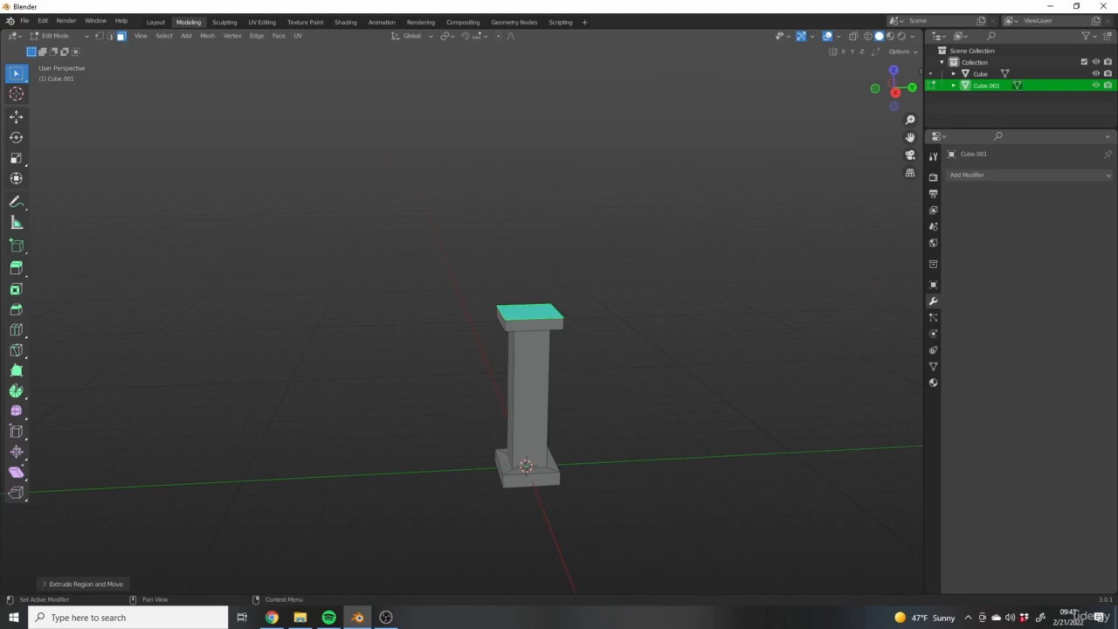
middle_click_drag(582, 375, 536, 342)
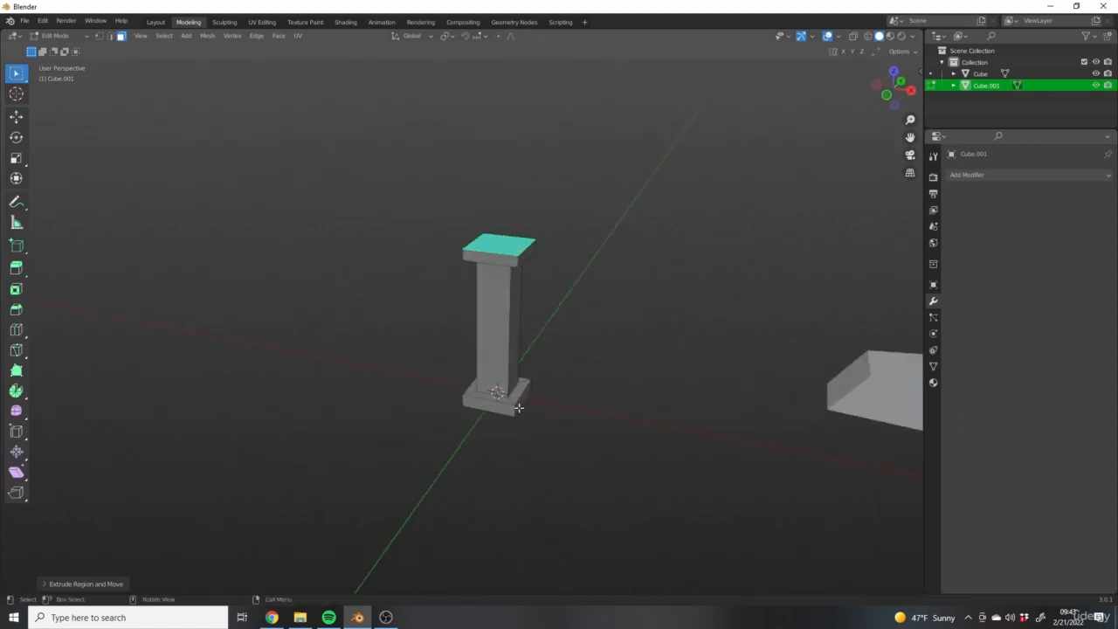
middle_click_drag(519, 408, 555, 390)
scroll(499, 370, "up", 2)
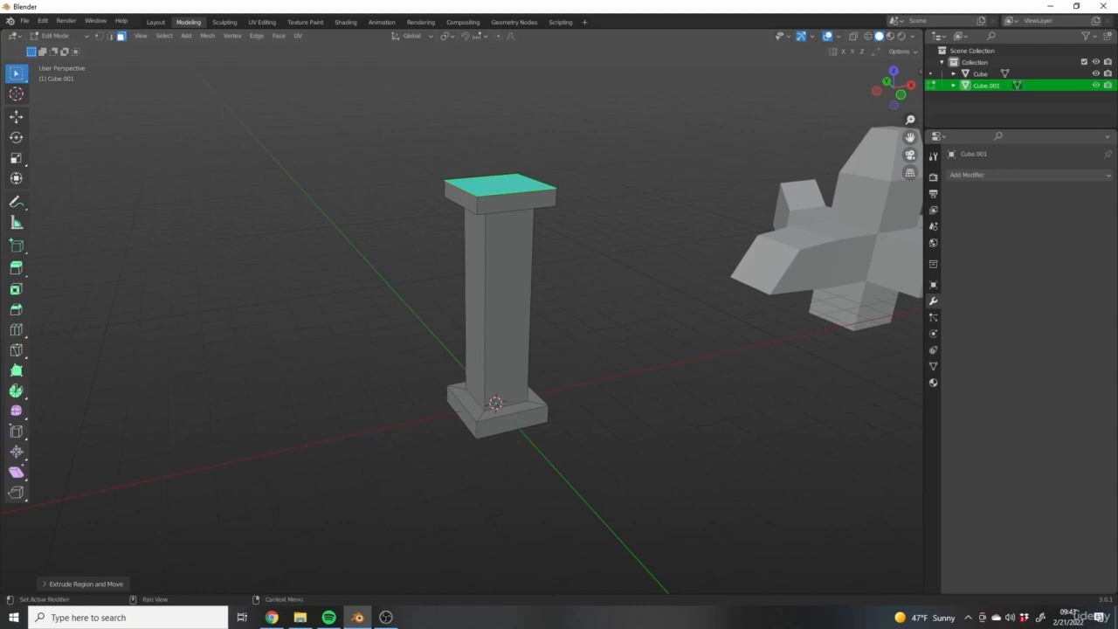
scroll(596, 310, "down", 2)
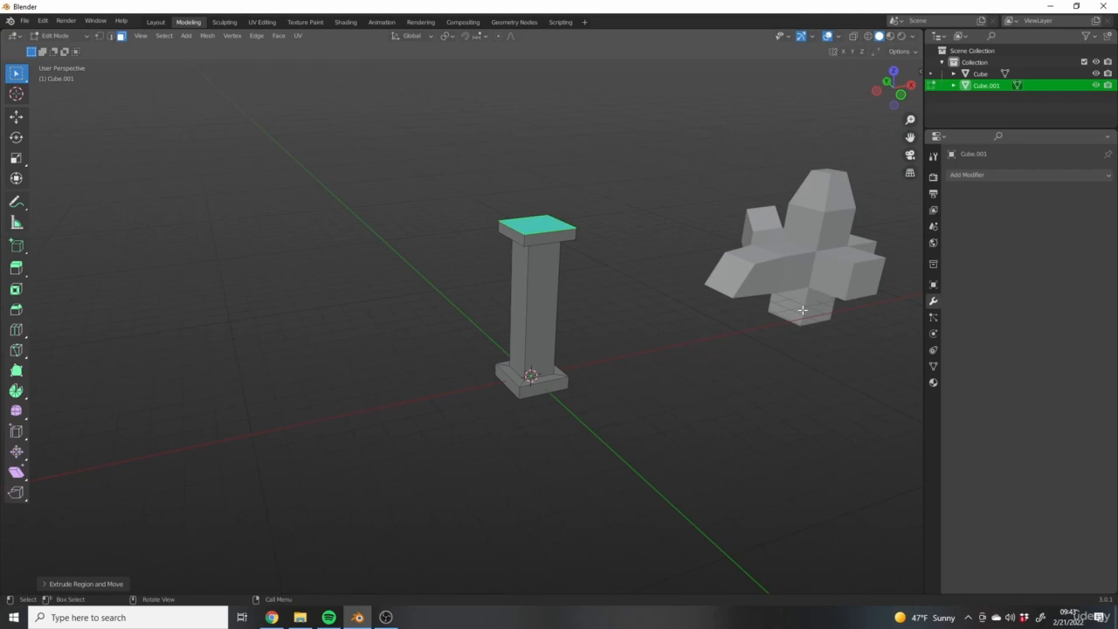
scroll(713, 376, "up", 1)
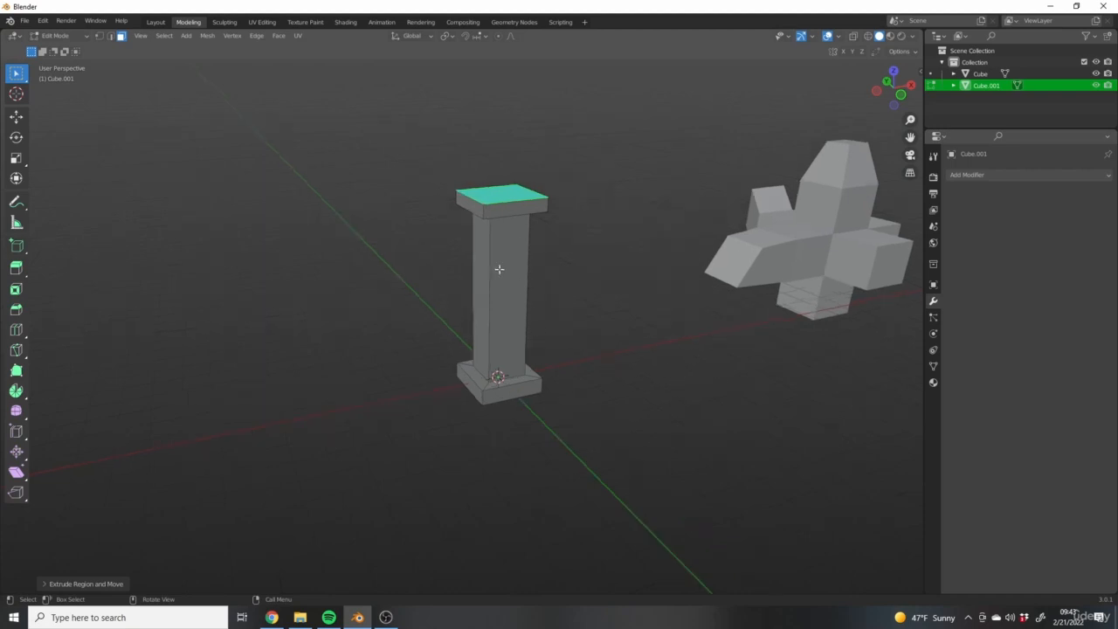
key("F3")
key("Escape")
middle_click_drag(540, 220, 532, 317, "shift")
scroll(550, 337, "up", 1)
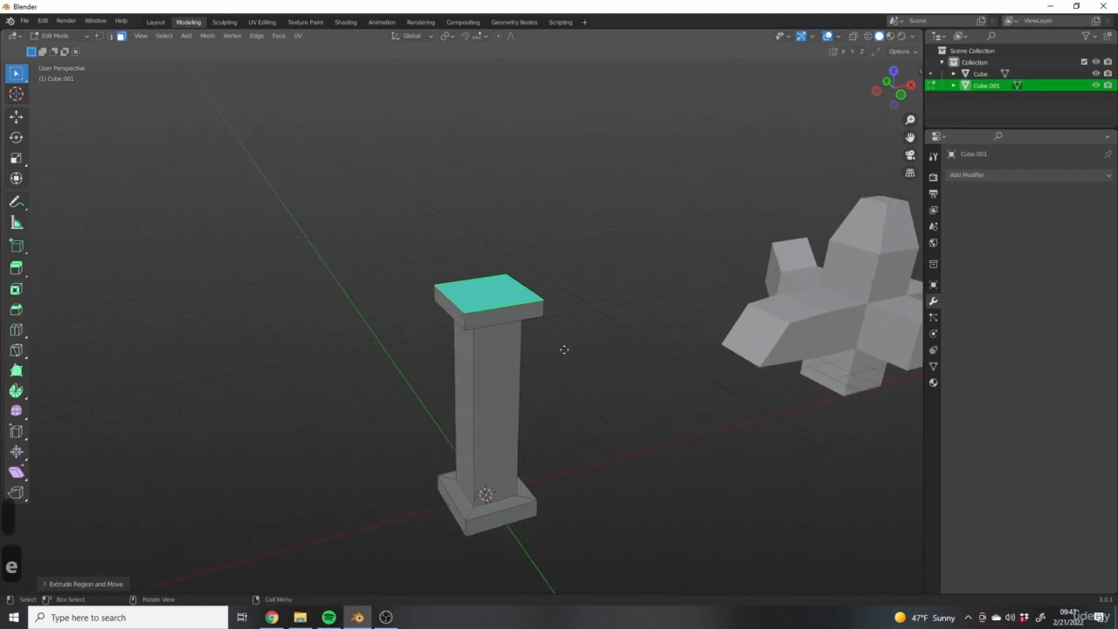
Step: Extrude the top face of the pillar's cap in place, without moving it away from the cap
key("e")
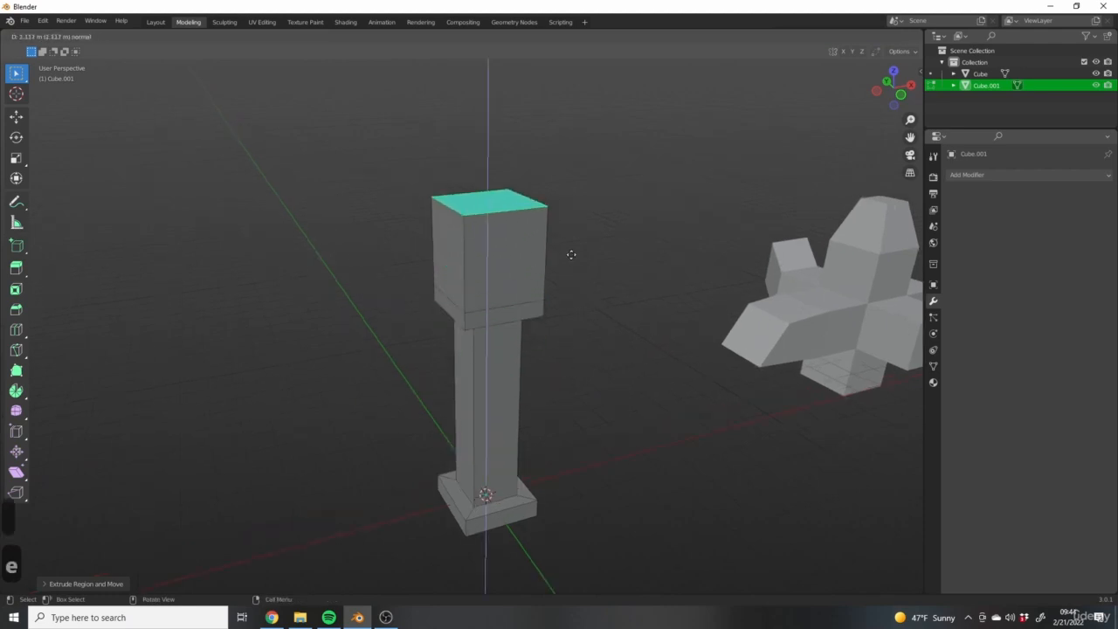
right_click(564, 262)
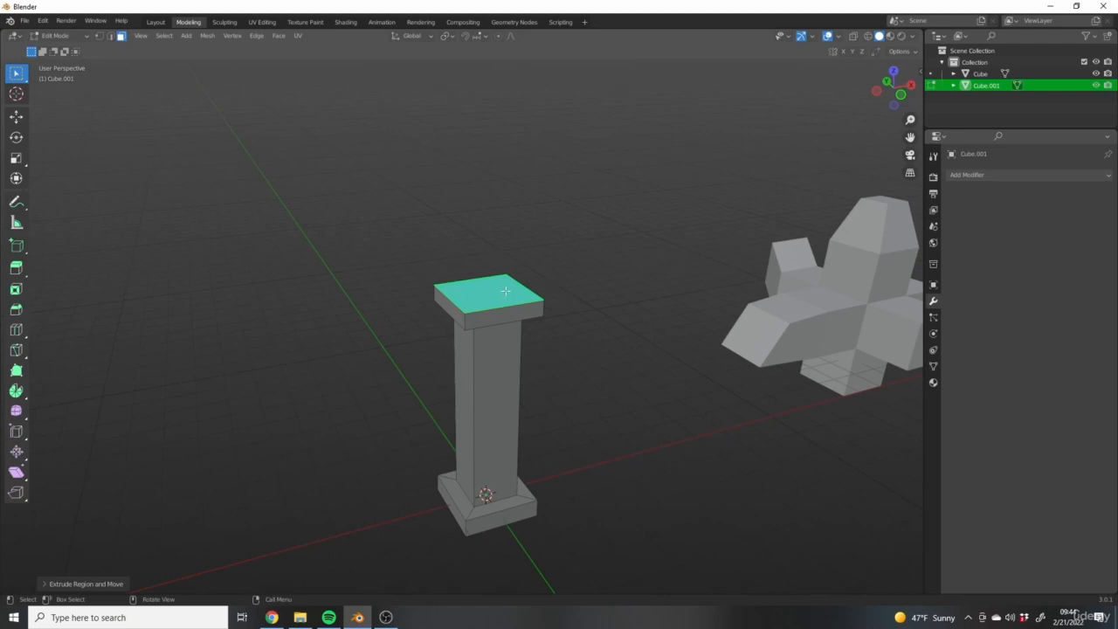
scroll(430, 307, "up", 4)
middle_click_drag(584, 306, 594, 323, "shift")
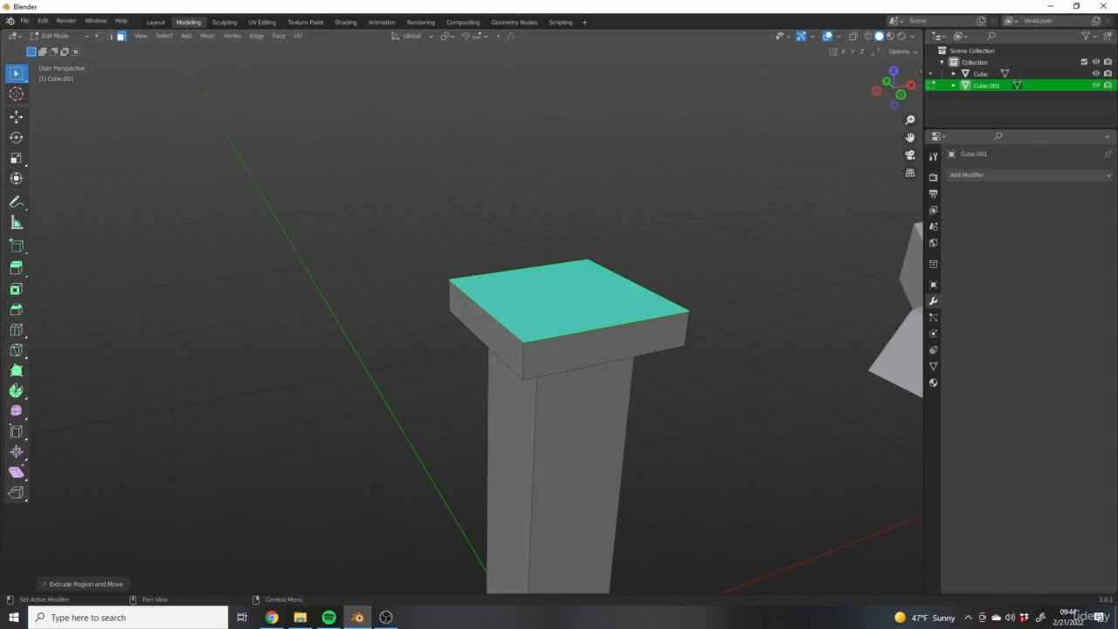
Step: Move the cap's in-place extruded top face upward along Z to expose its side faces, and undo the move
middle_click_drag(704, 319, 729, 260, "shift")
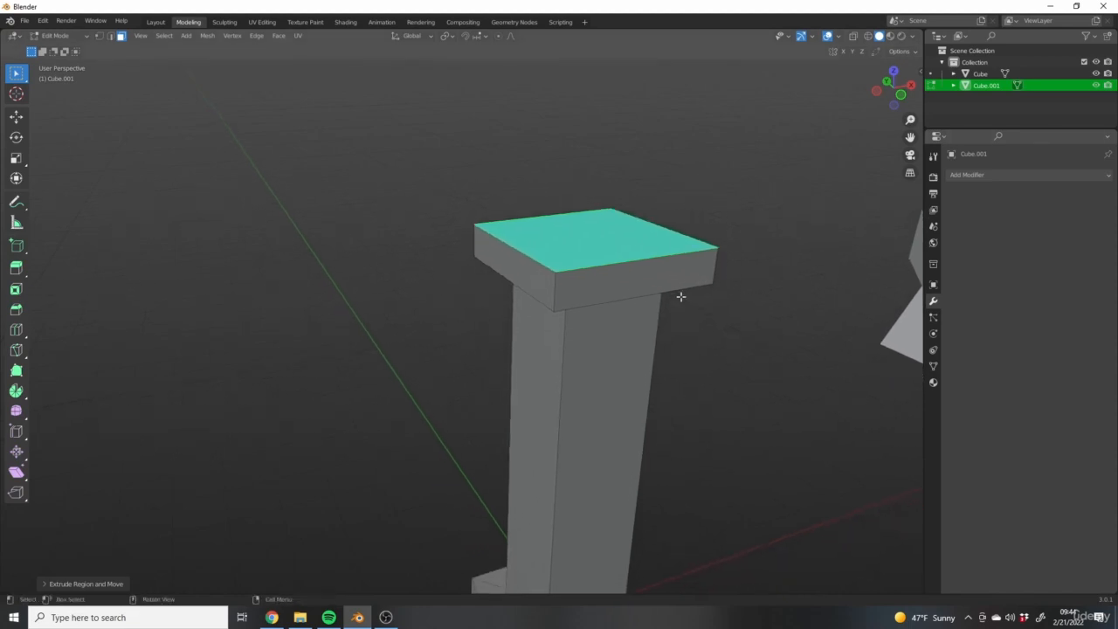
scroll(679, 298, "up", 2)
middle_click_drag(662, 251, 671, 404, "shift")
middle_click_drag(565, 324, 579, 267, "shift")
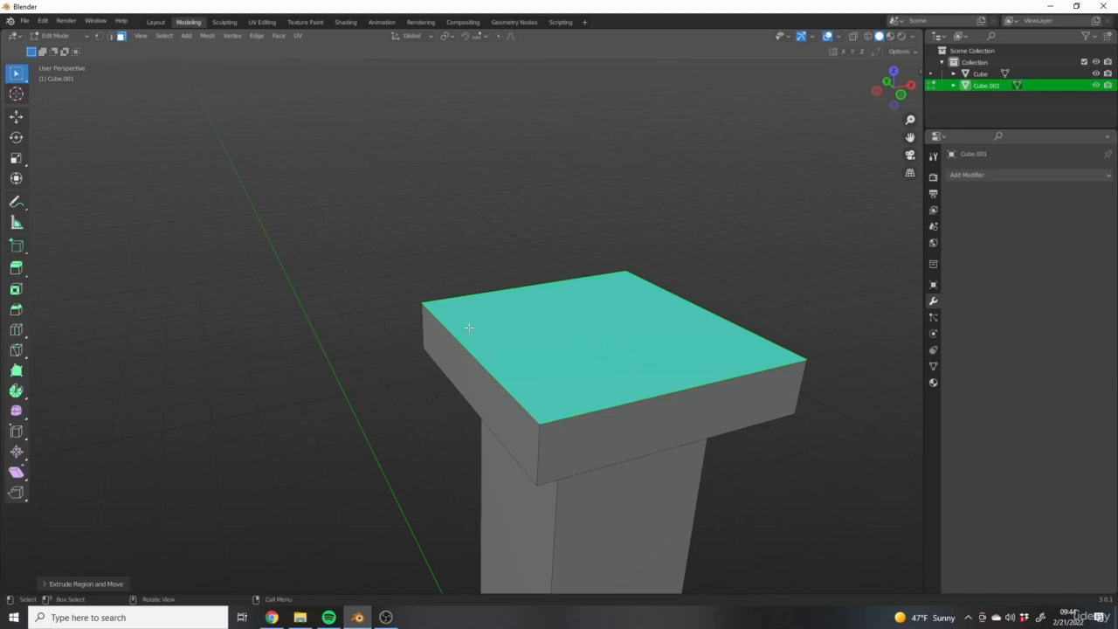
key("g")
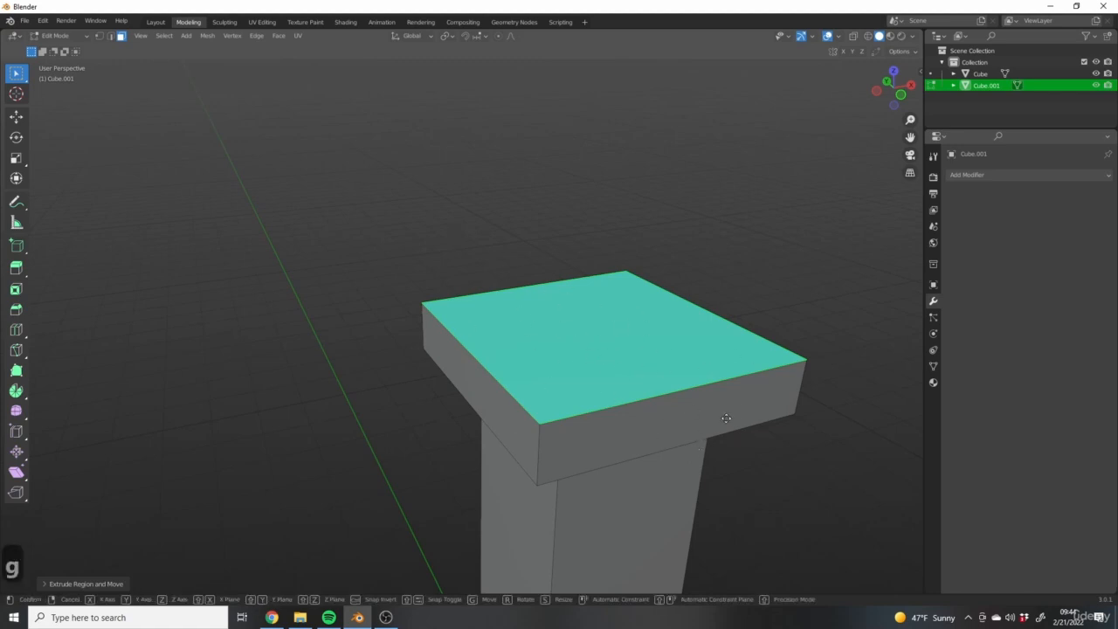
key("z")
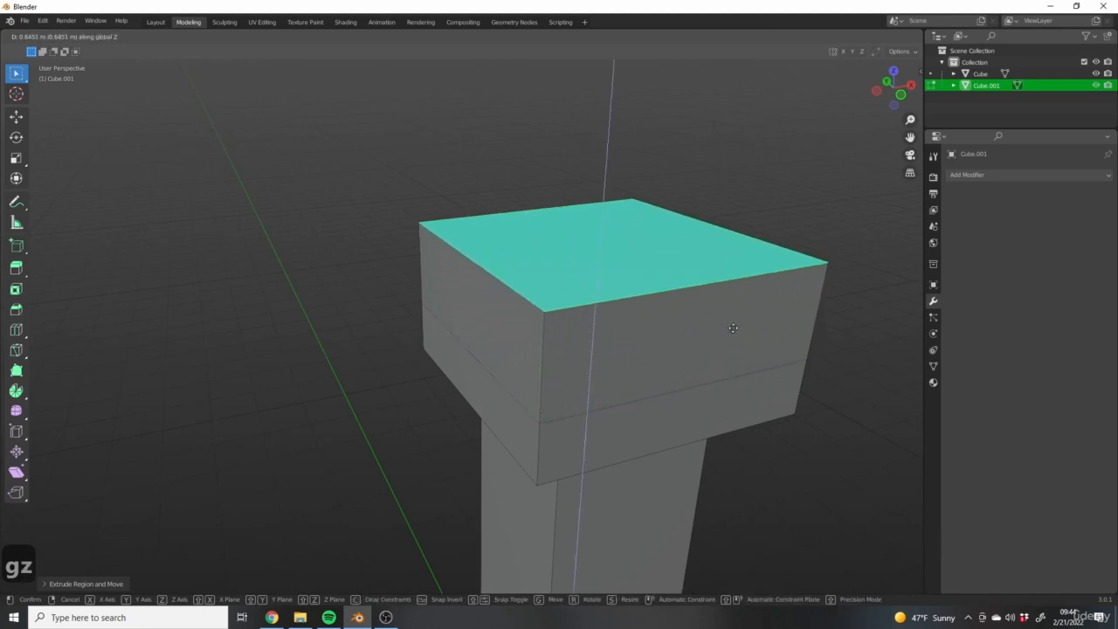
left_click(711, 376)
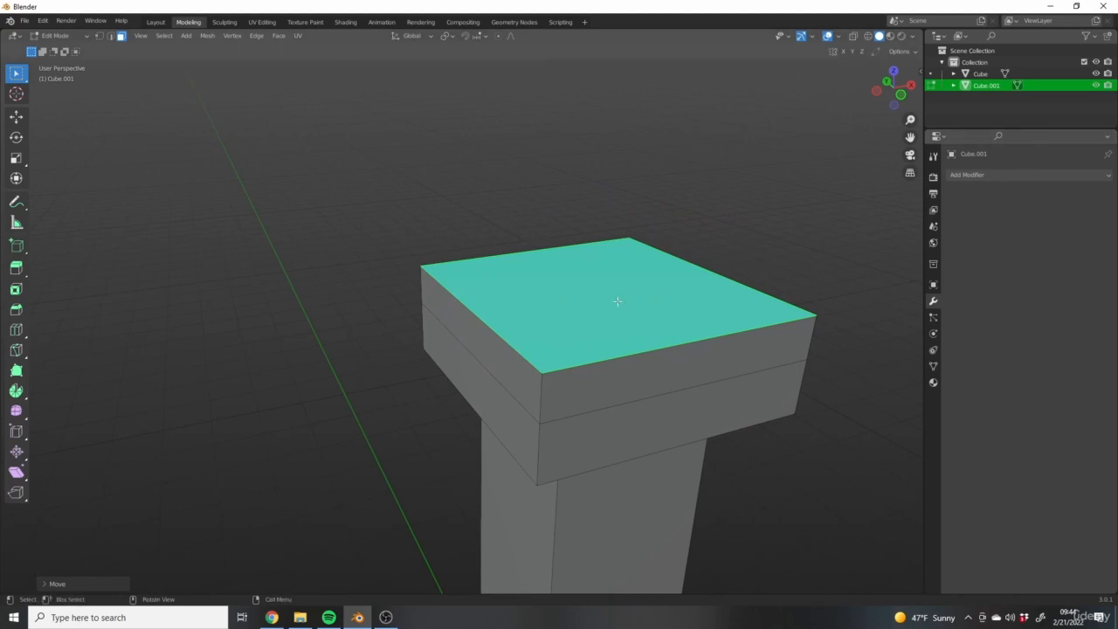
key("ctrl+z")
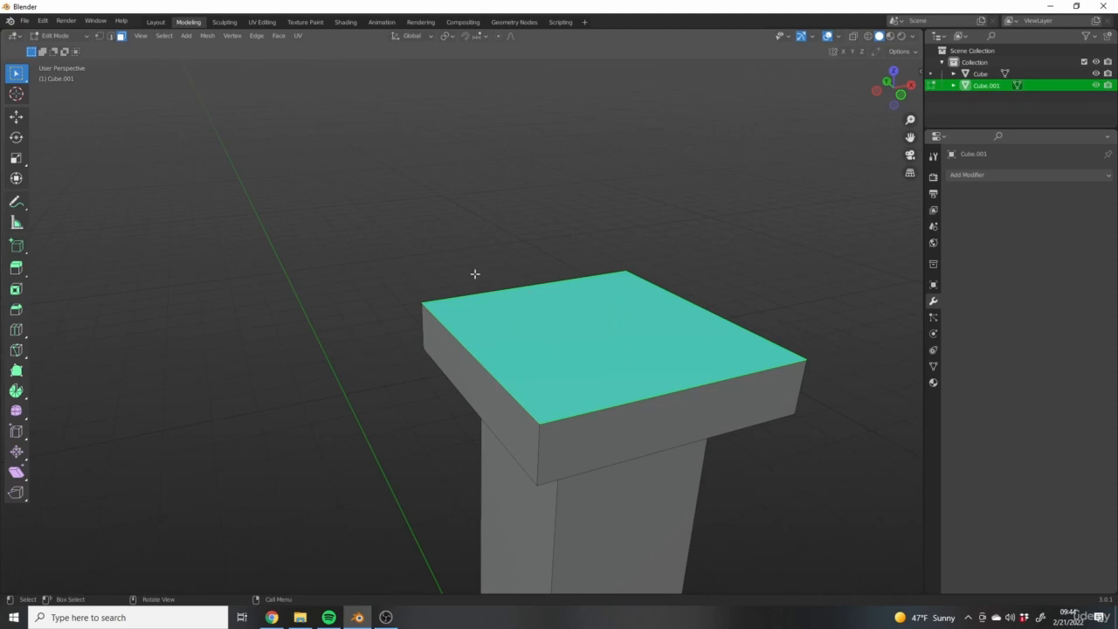
Step: Try moving the near top corner vertex of the cap in vertex selection mode, and go back to the face selection
key("1")
scroll(503, 406, "up", 3)
middle_click_drag(526, 367, 532, 330, "shift")
left_click(513, 332)
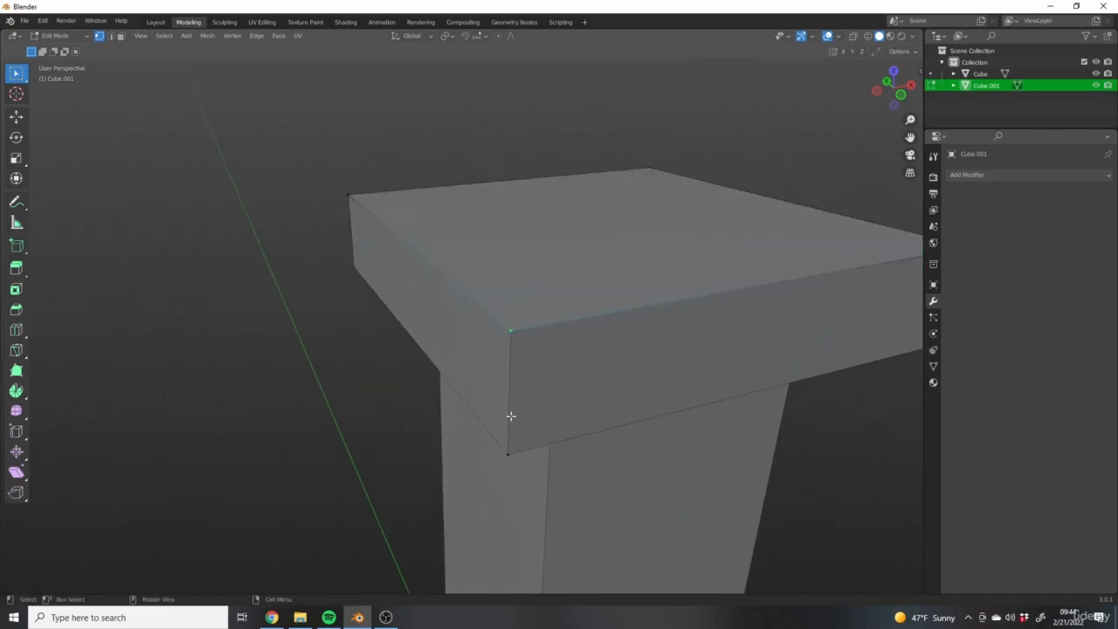
key("g")
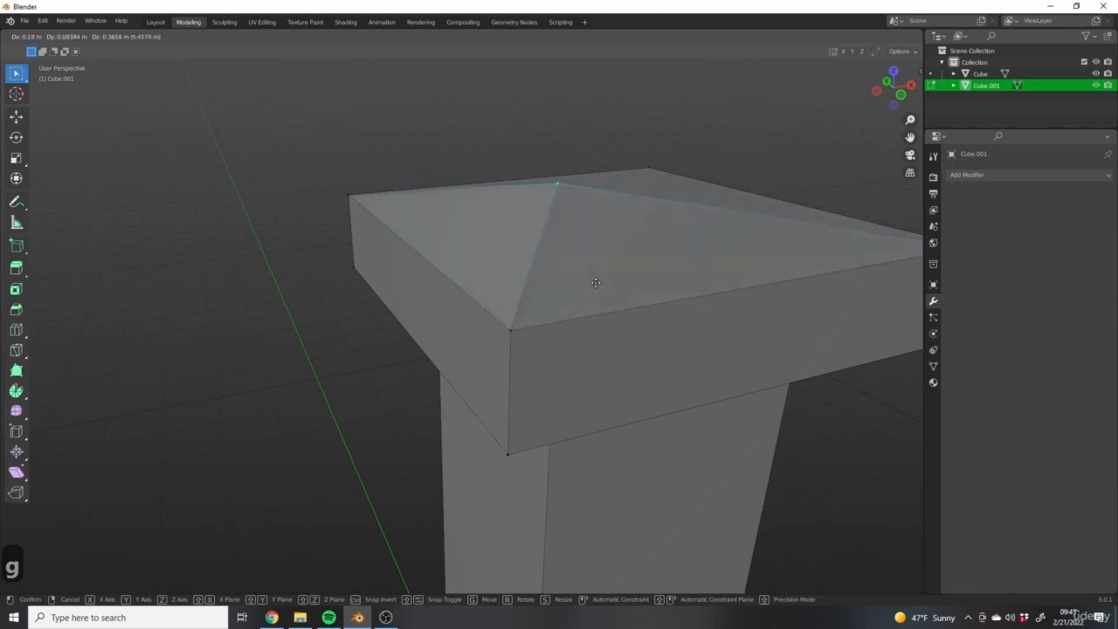
right_click(557, 290)
middle_click_drag(544, 299, 664, 350)
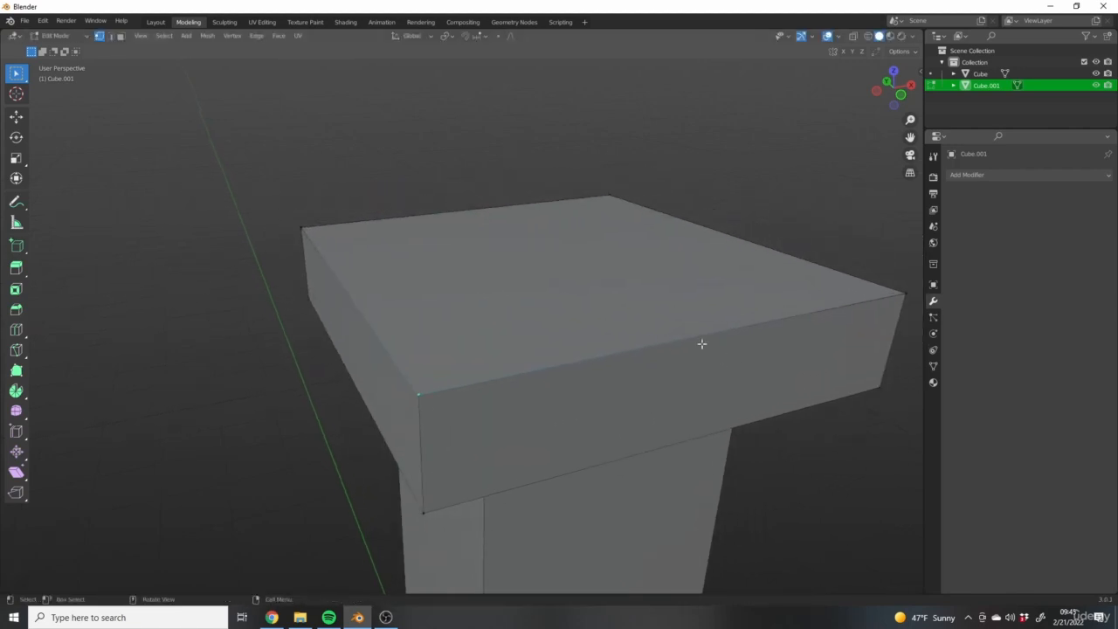
key("ctrl+z")
key("ctrl+z")
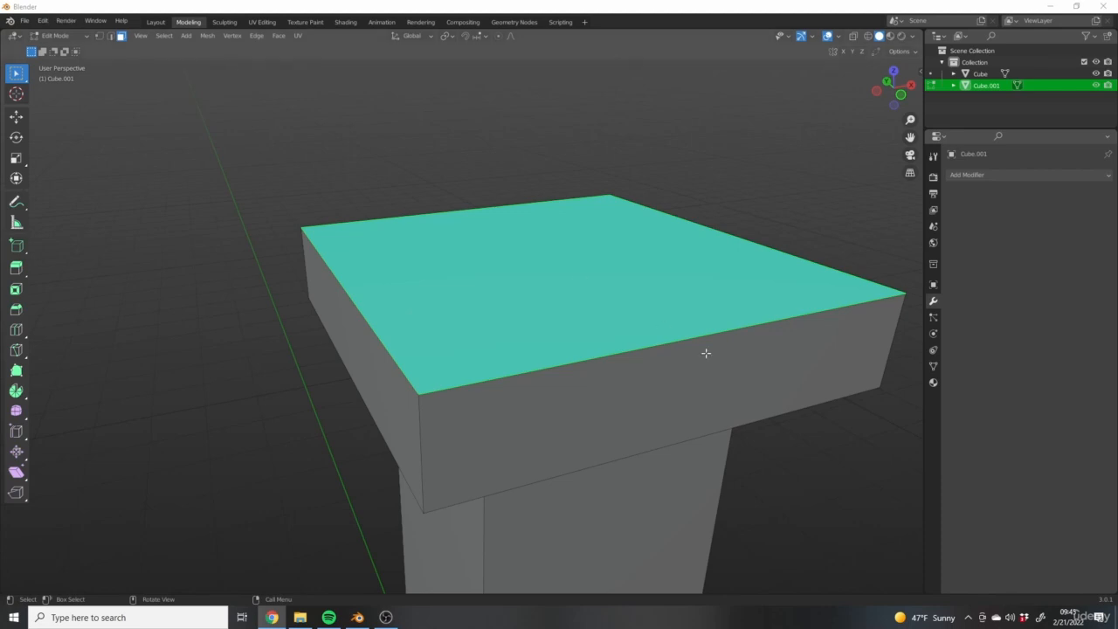
Step: Extrude the cap's top face in place without any offset and switch to vertex selection mode
middle_click_drag(567, 307, 594, 452)
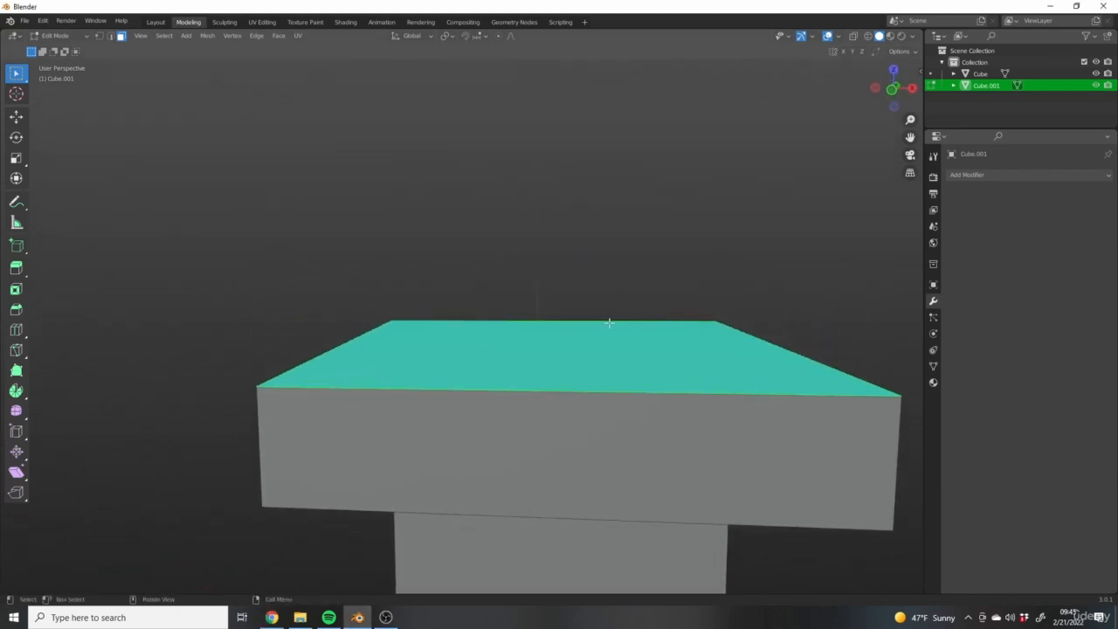
key("e")
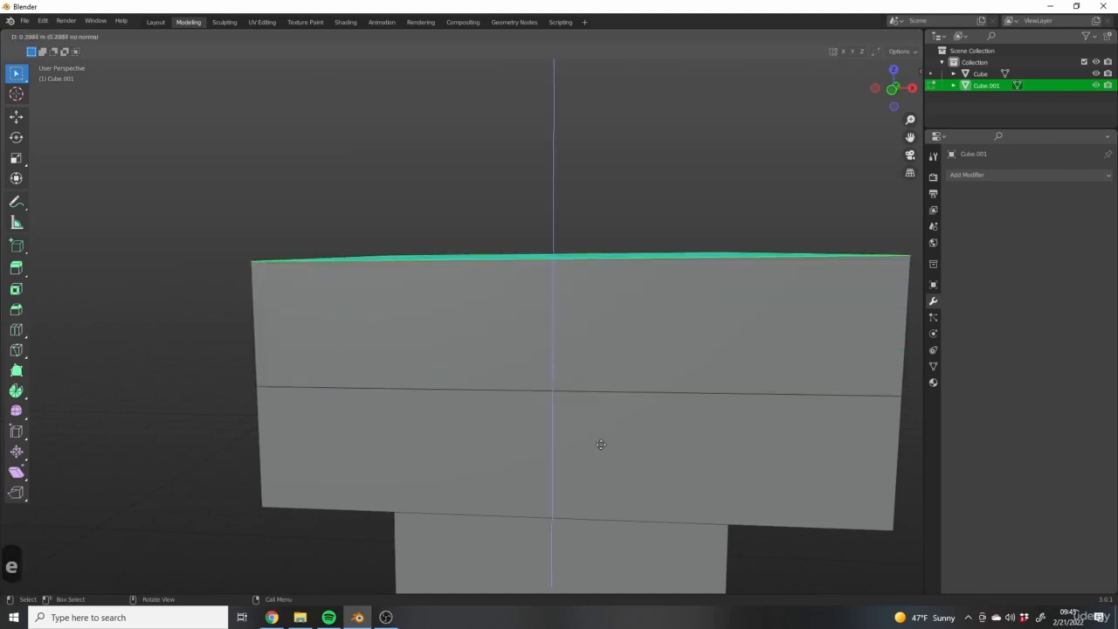
right_click(539, 355)
left_click(99, 36)
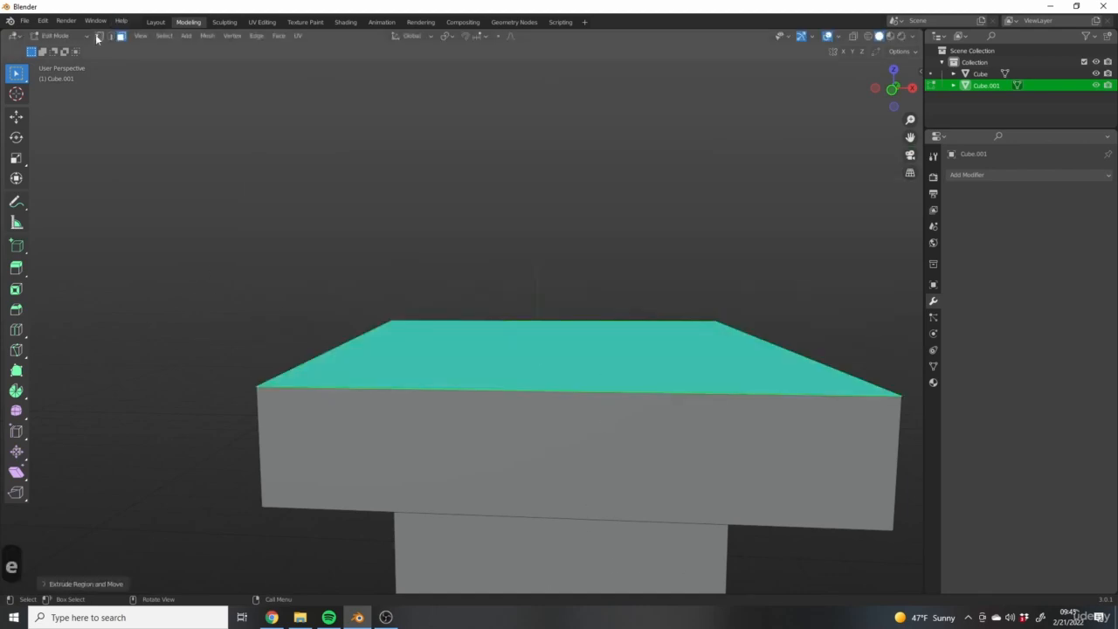
Step: Examine the cap's top face and corner vertices from several sides and distances for signs of overlapping geometry
scroll(250, 379, "up", 4)
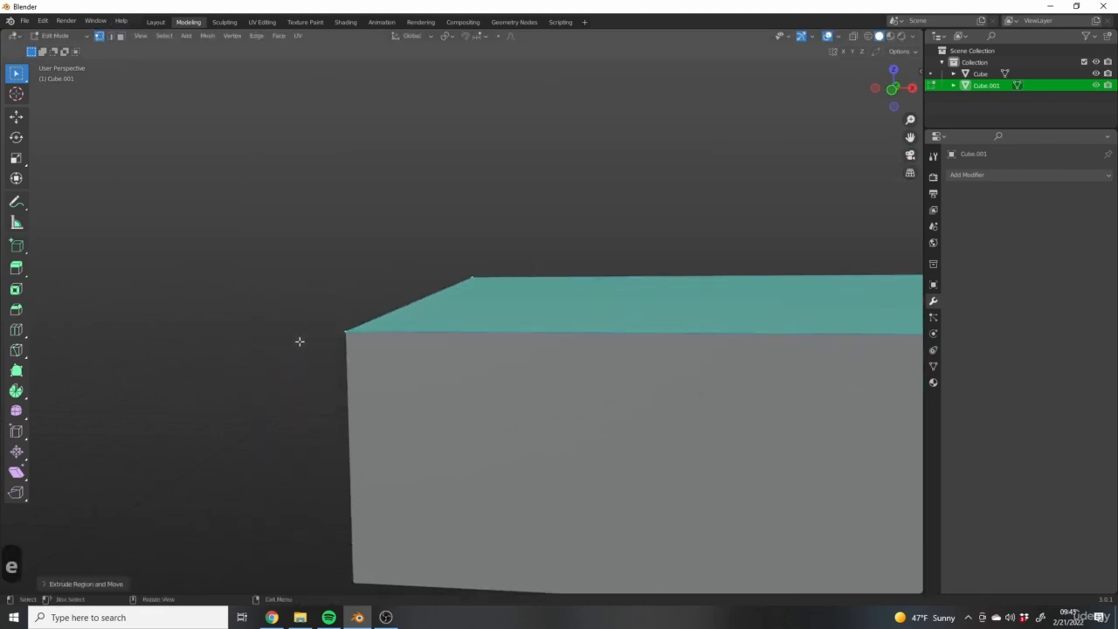
middle_click_drag(299, 341, 439, 294)
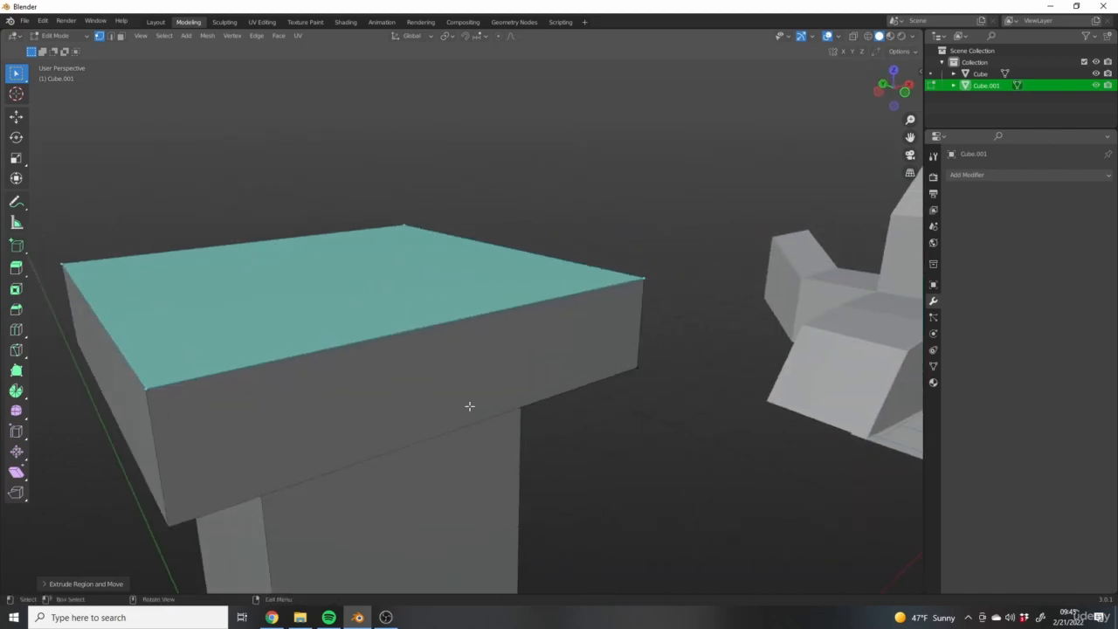
scroll(717, 398, "down", 2)
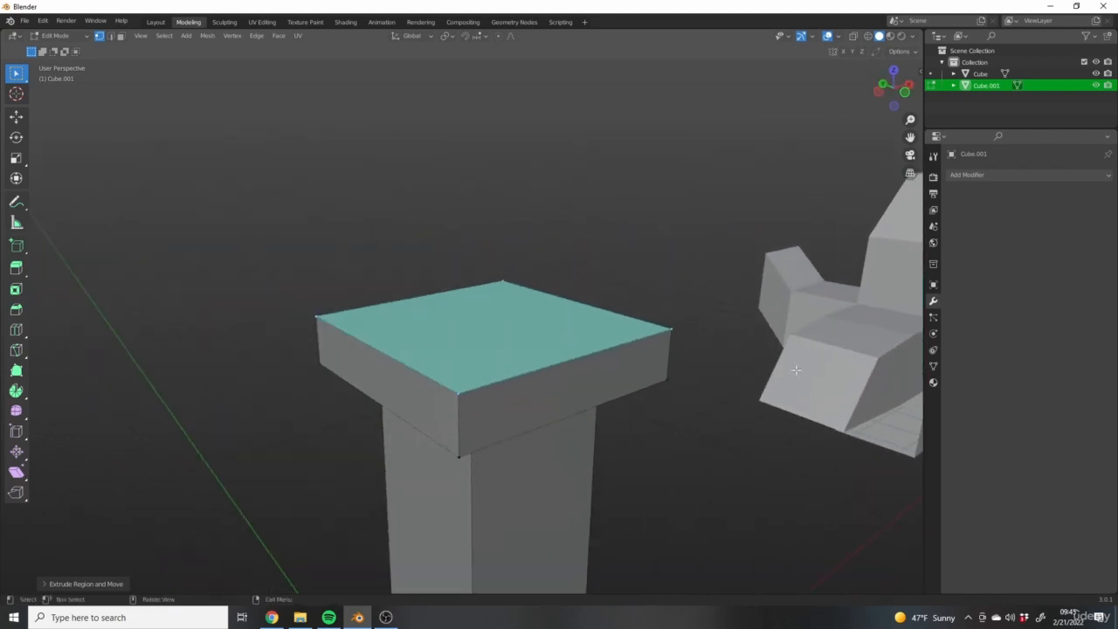
scroll(589, 524, "down", 2)
middle_click_drag(584, 512, 591, 464)
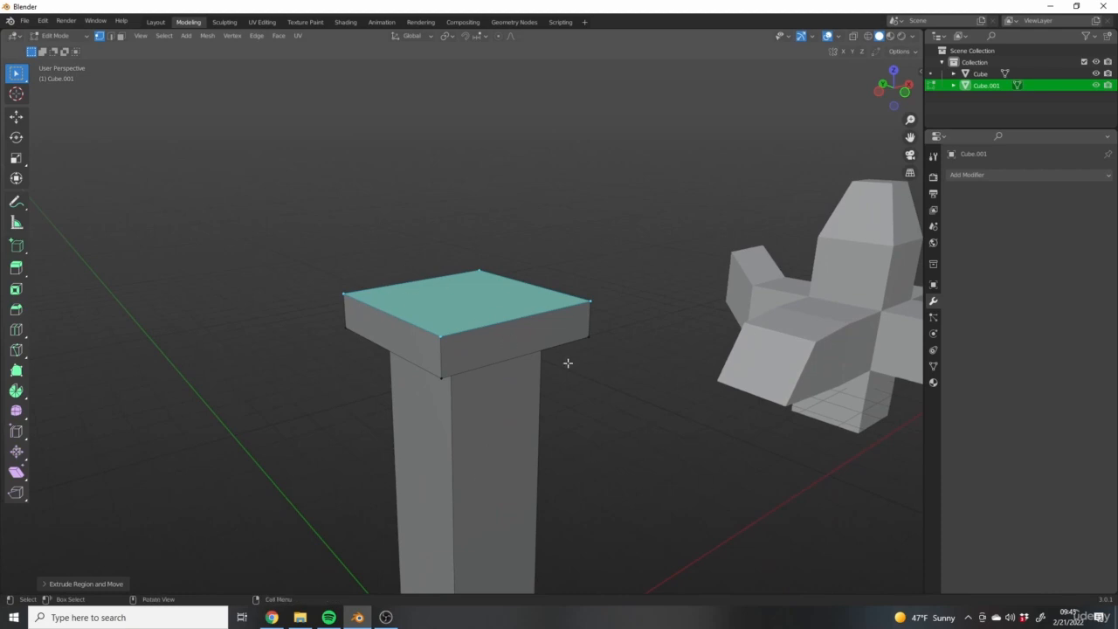
scroll(549, 368, "up", 3)
middle_click_drag(259, 262, 449, 317, "shift")
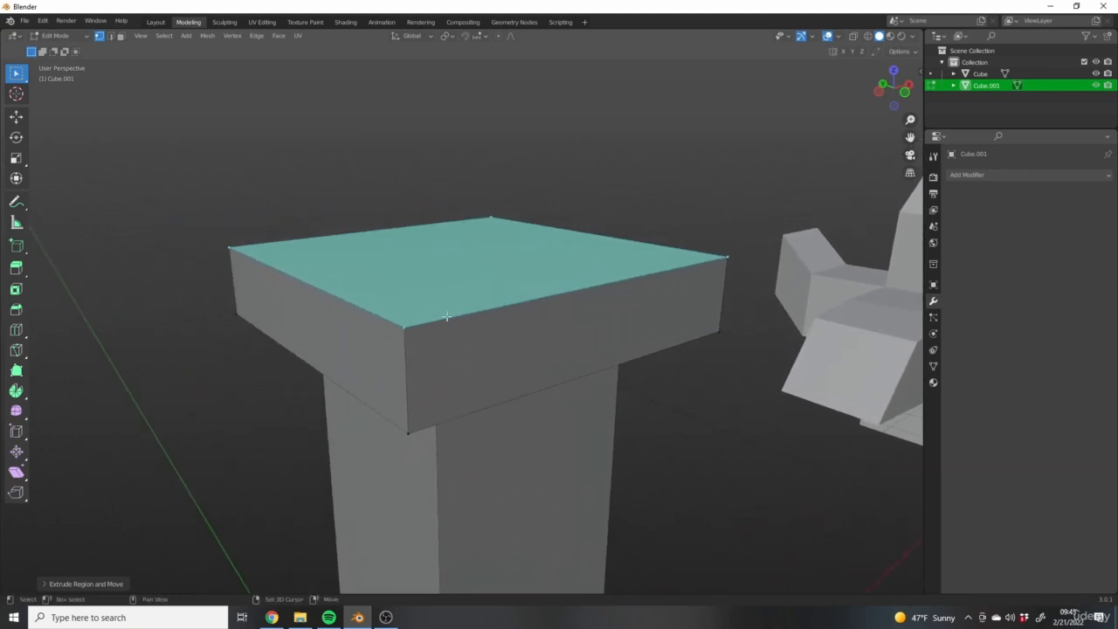
scroll(445, 314, "up", 2)
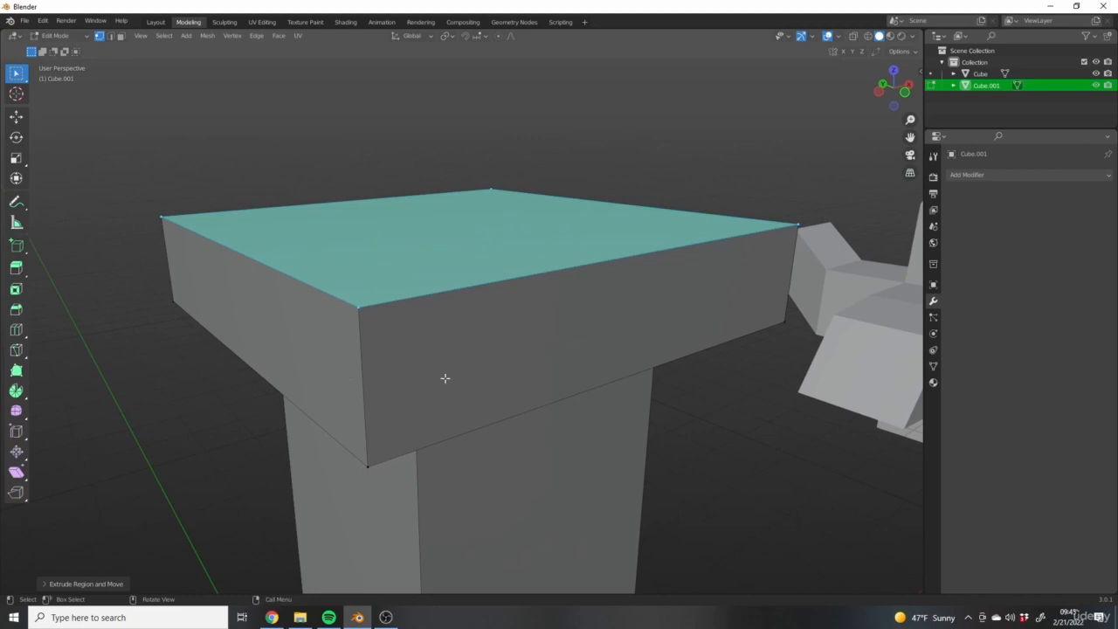
middle_click_drag(445, 378, 498, 326)
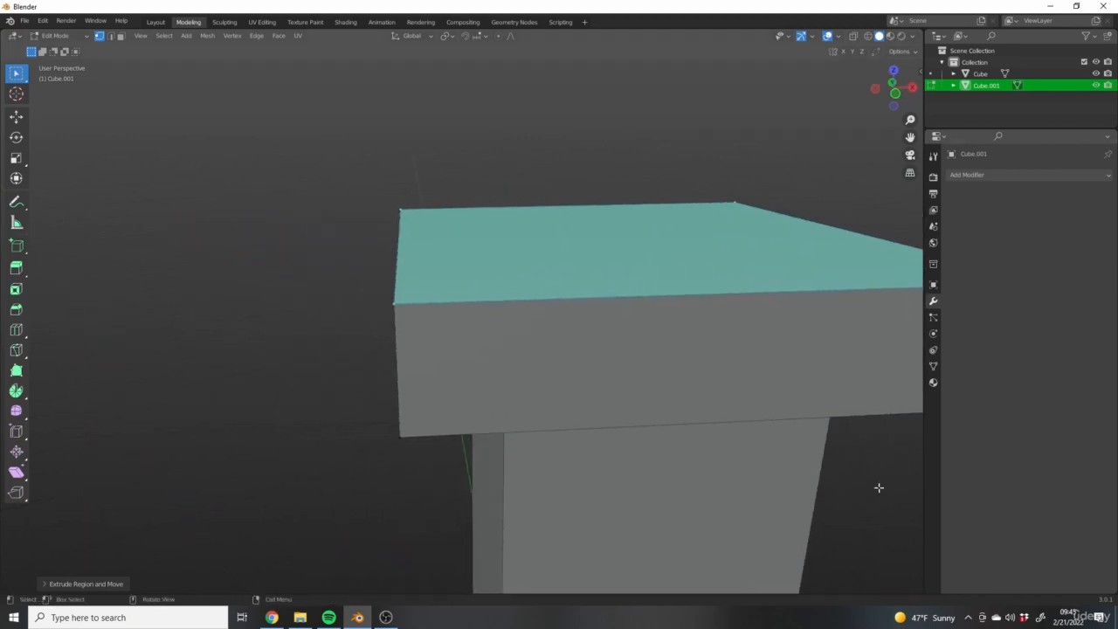
middle_click_drag(879, 486, 445, 355)
scroll(463, 385, "down", 4)
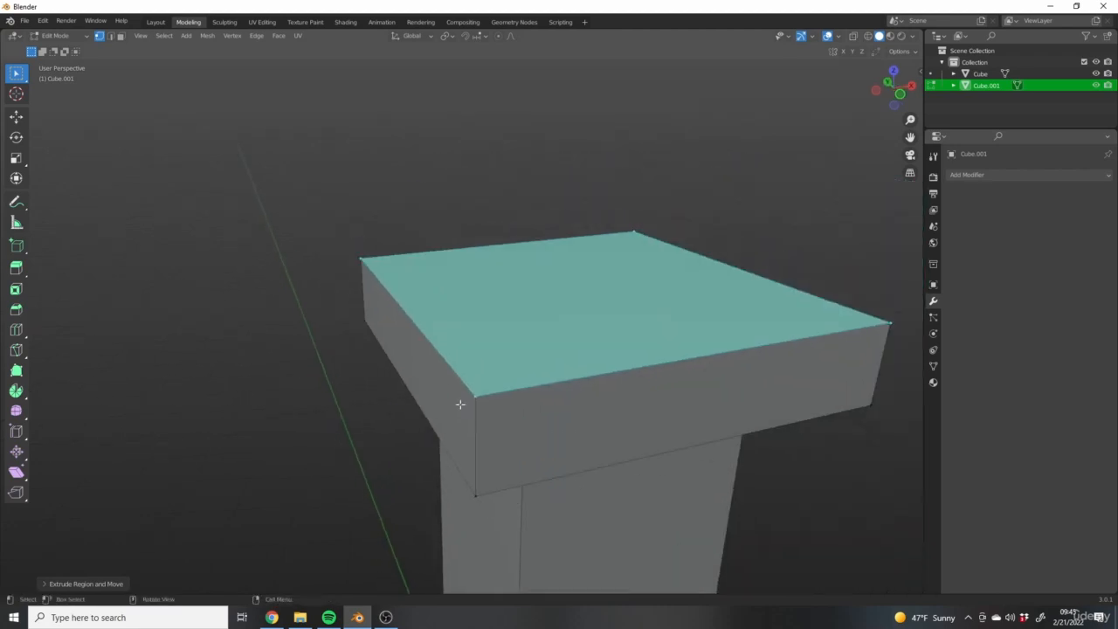
scroll(489, 420, "up", 3)
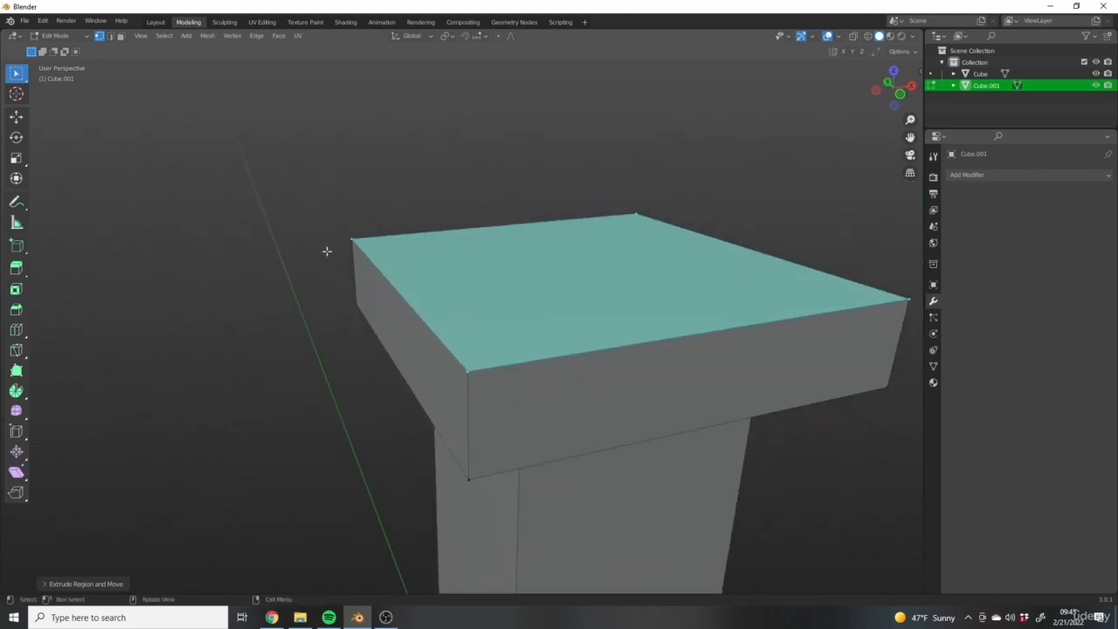
Step: Move the extruded top face of the cap up along Z to form a second layer above the slab
key("g")
key("z")
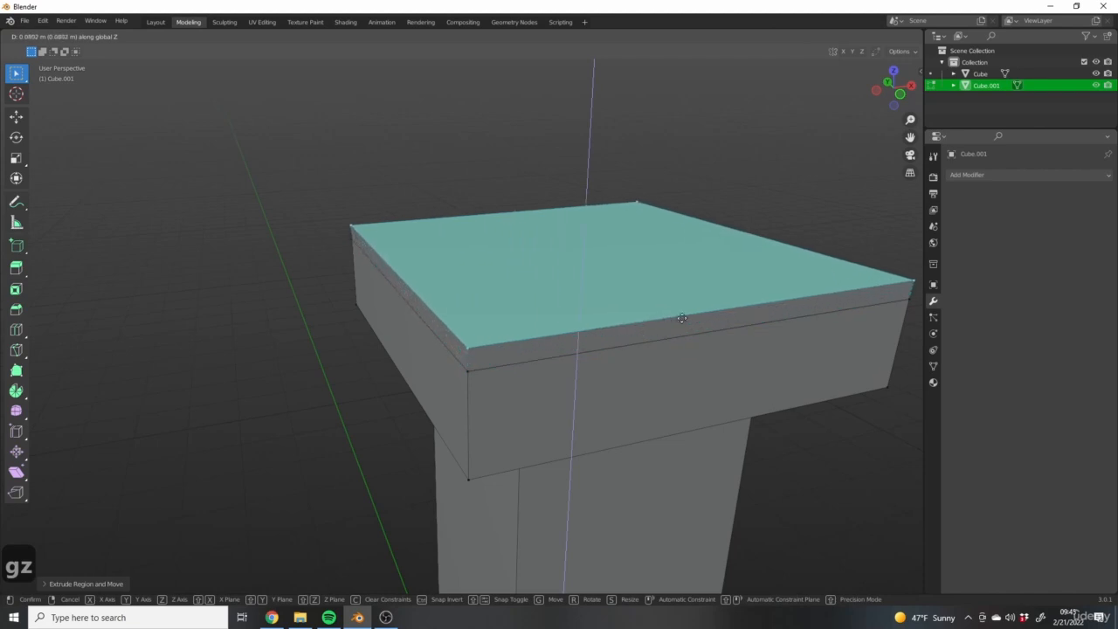
left_click(683, 289)
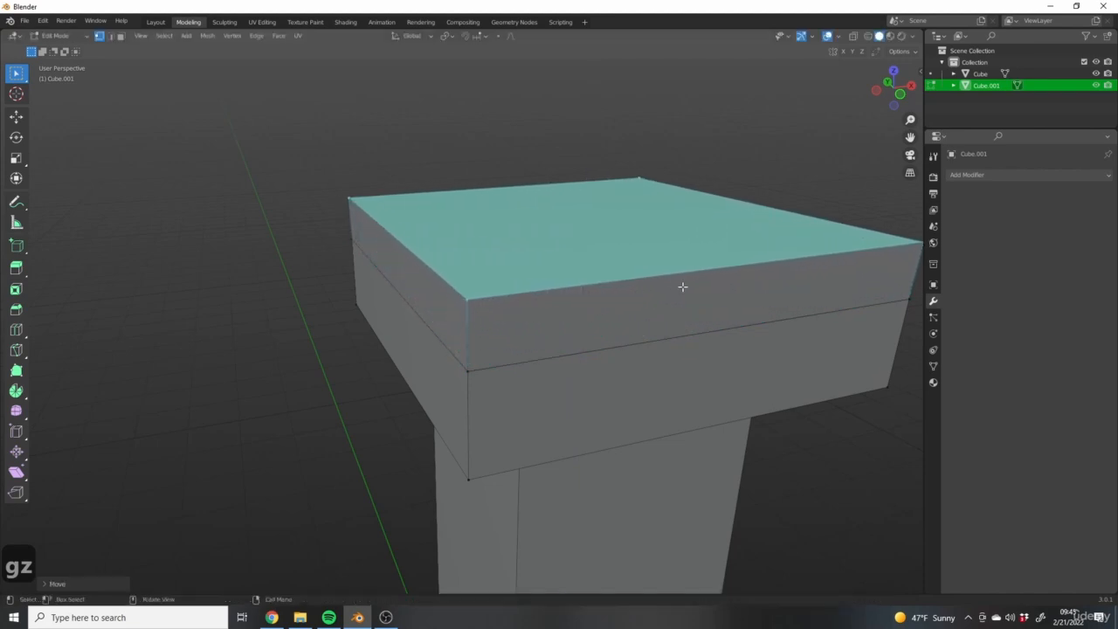
Step: Try merging the vertices on the near vertical edge of the cap's upper layer at center, and undo the merge
middle_click_drag(557, 409, 620, 477)
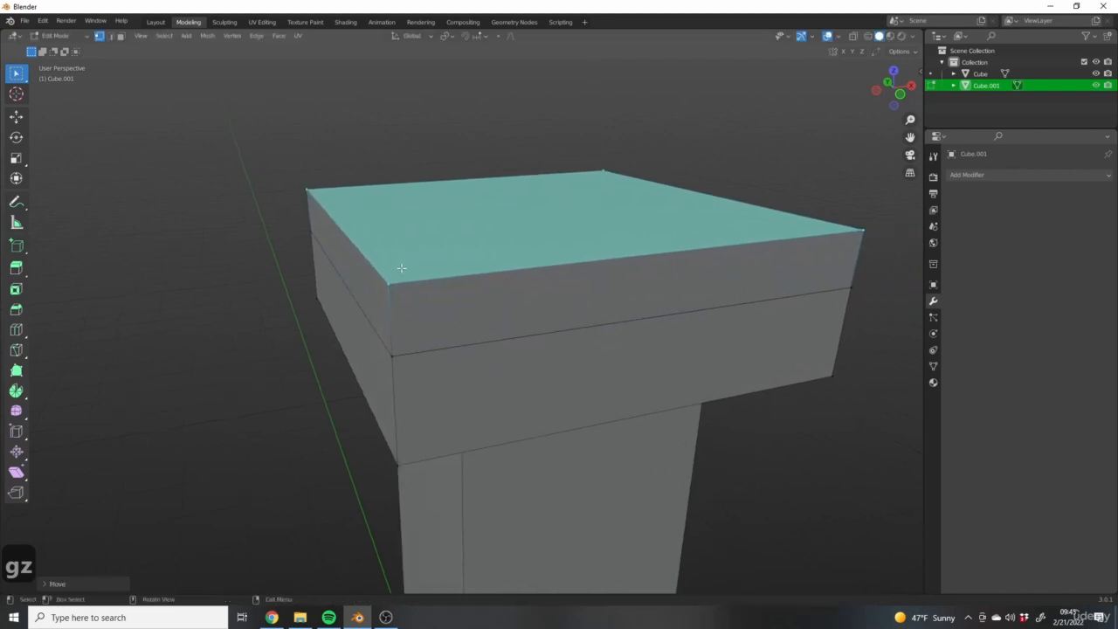
middle_click_drag(410, 451, 497, 373)
left_click_drag(481, 270, 548, 396)
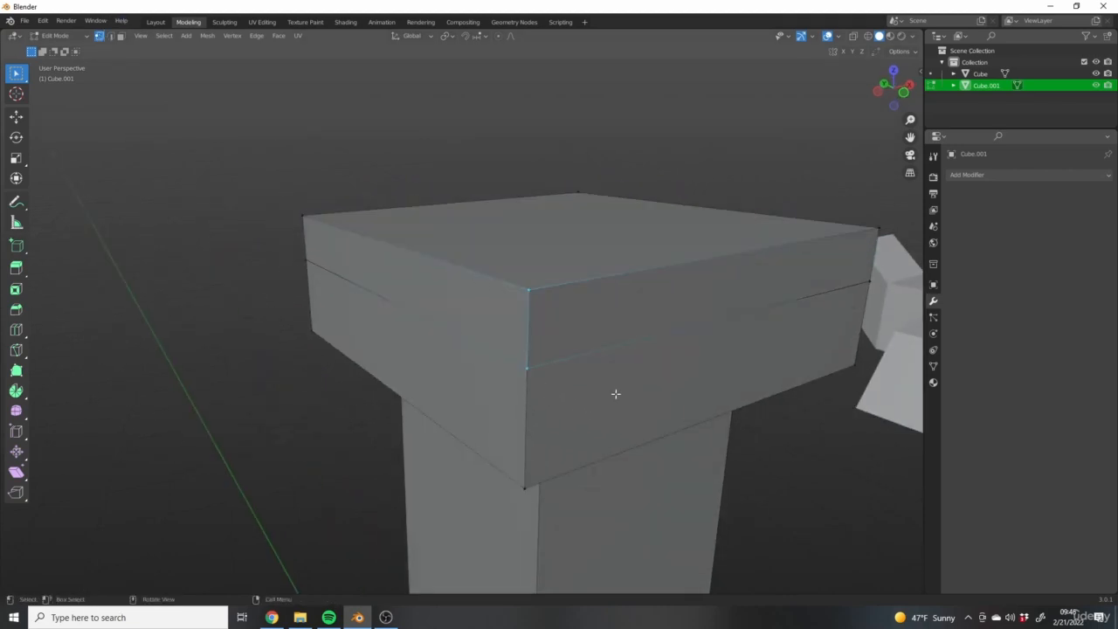
key("m")
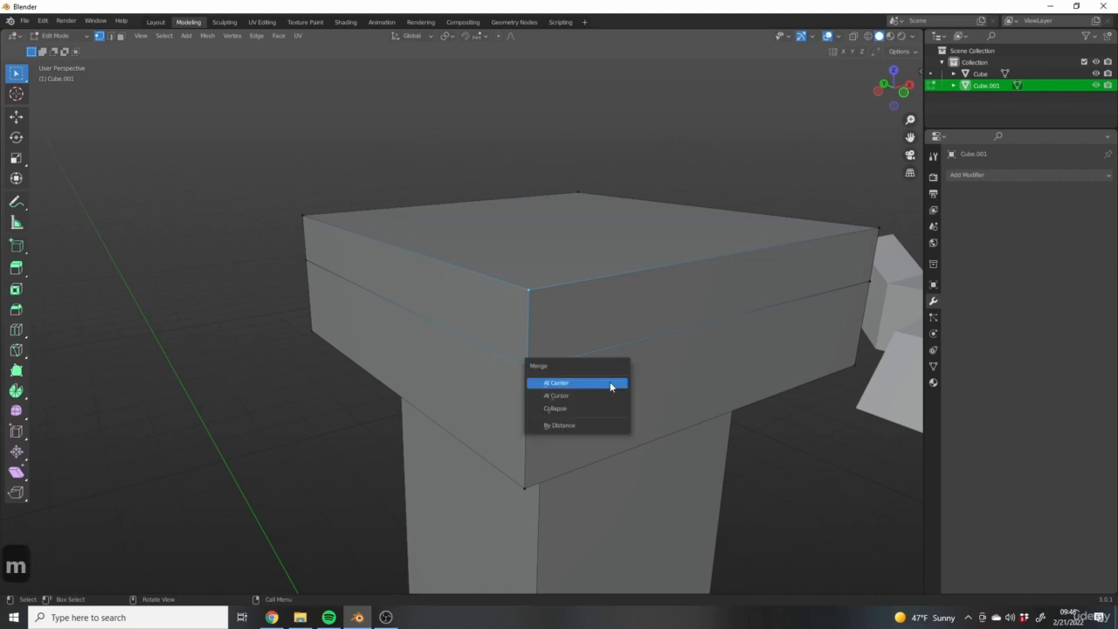
left_click(560, 383)
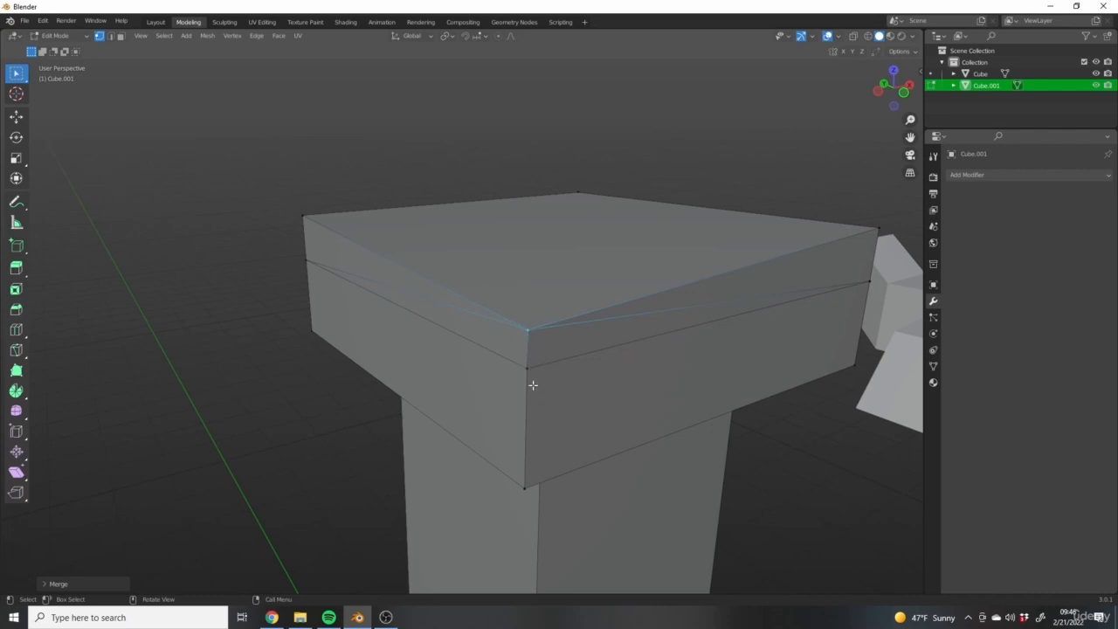
middle_click_drag(490, 305, 547, 225)
middle_click_drag(505, 401, 587, 390)
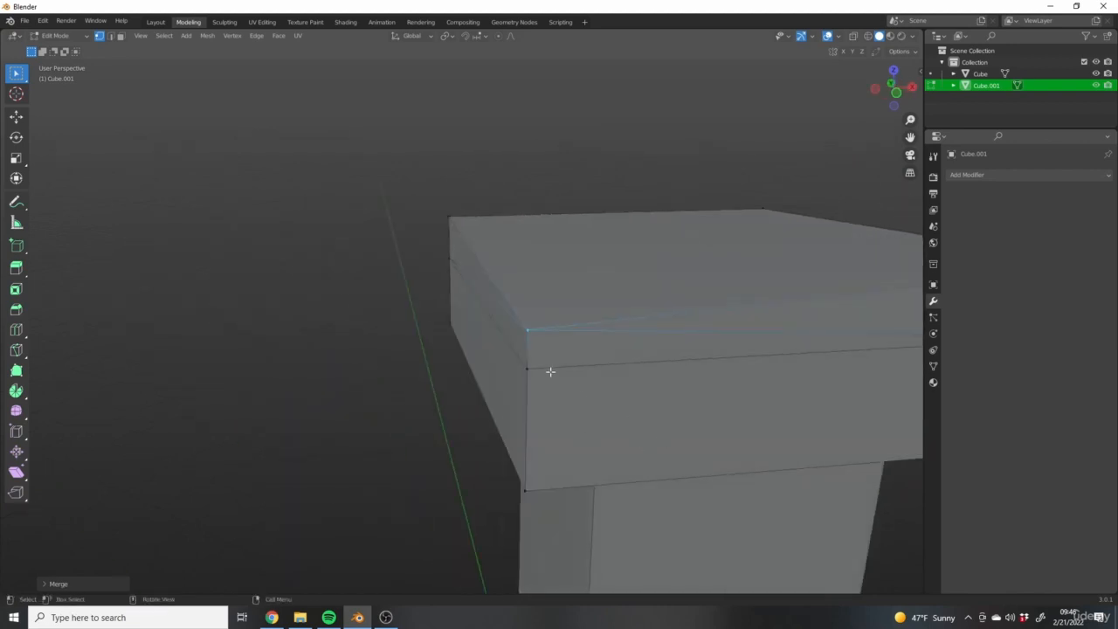
middle_click_drag(463, 337, 519, 381)
key("ctrl+z")
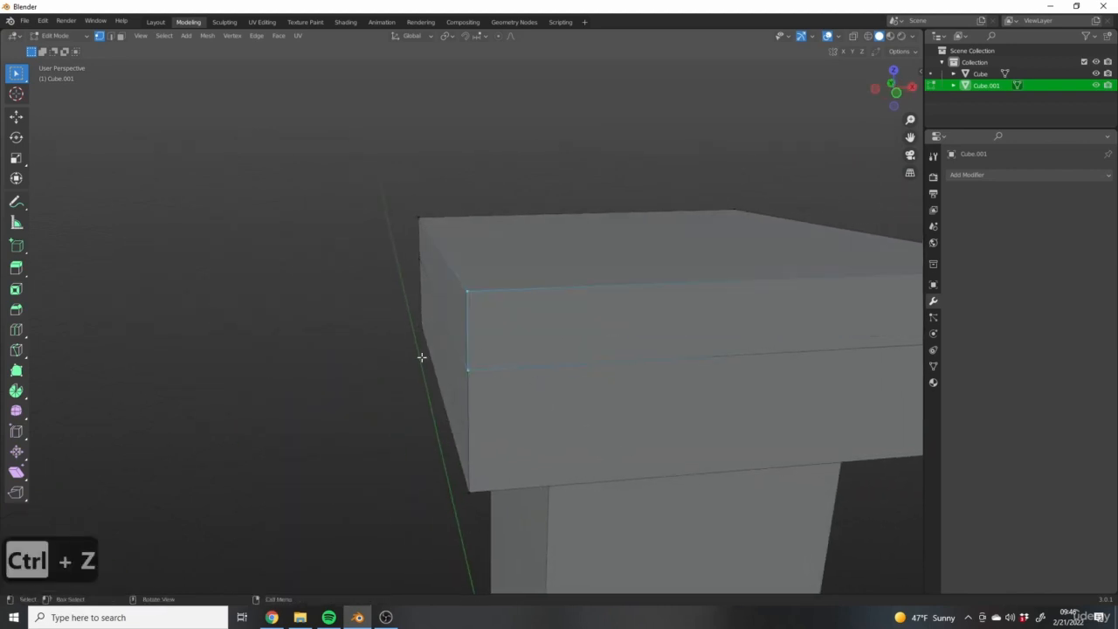
Step: Select the upper and then the lower vertex of the near vertical edge on the cap's upper layer, try merging them at first, and undo the merge
middle_click_drag(422, 358, 566, 374)
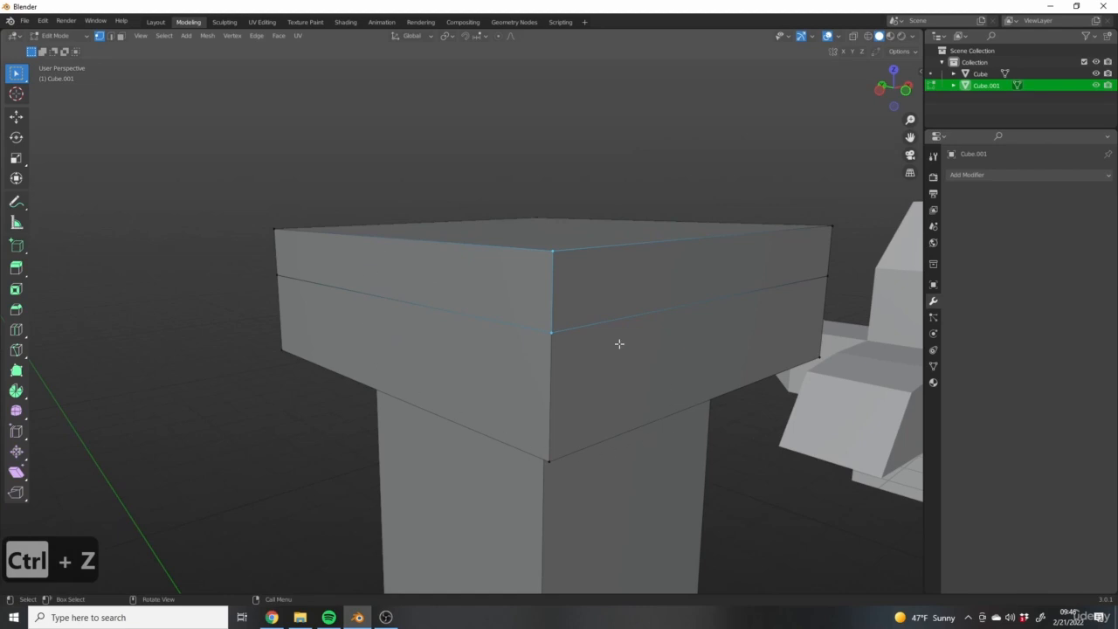
middle_click_drag(584, 443, 519, 215)
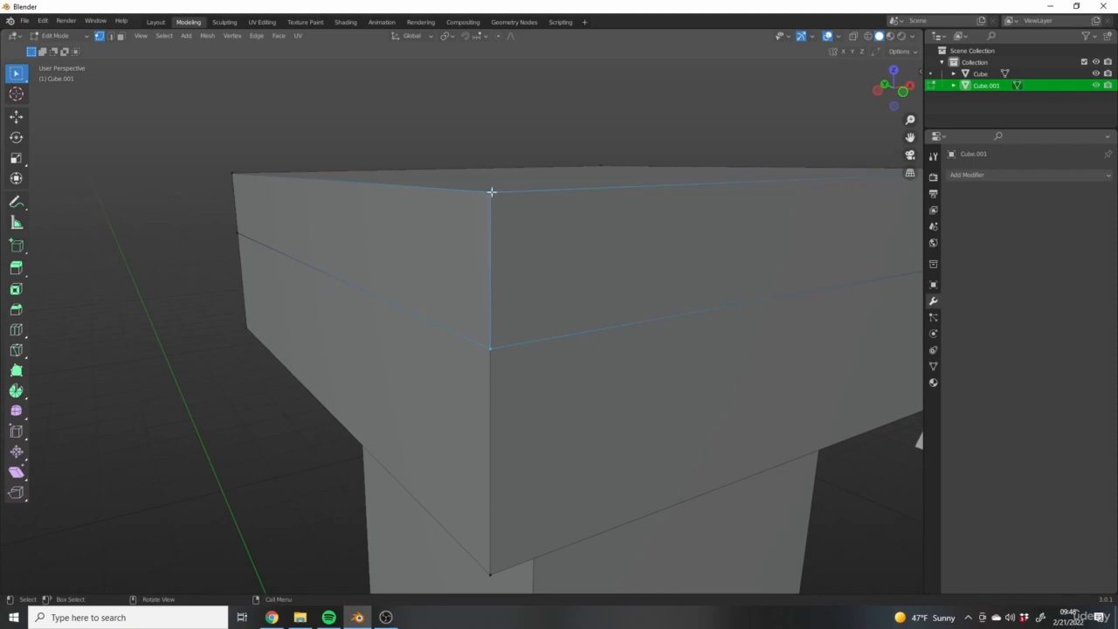
left_click(491, 191)
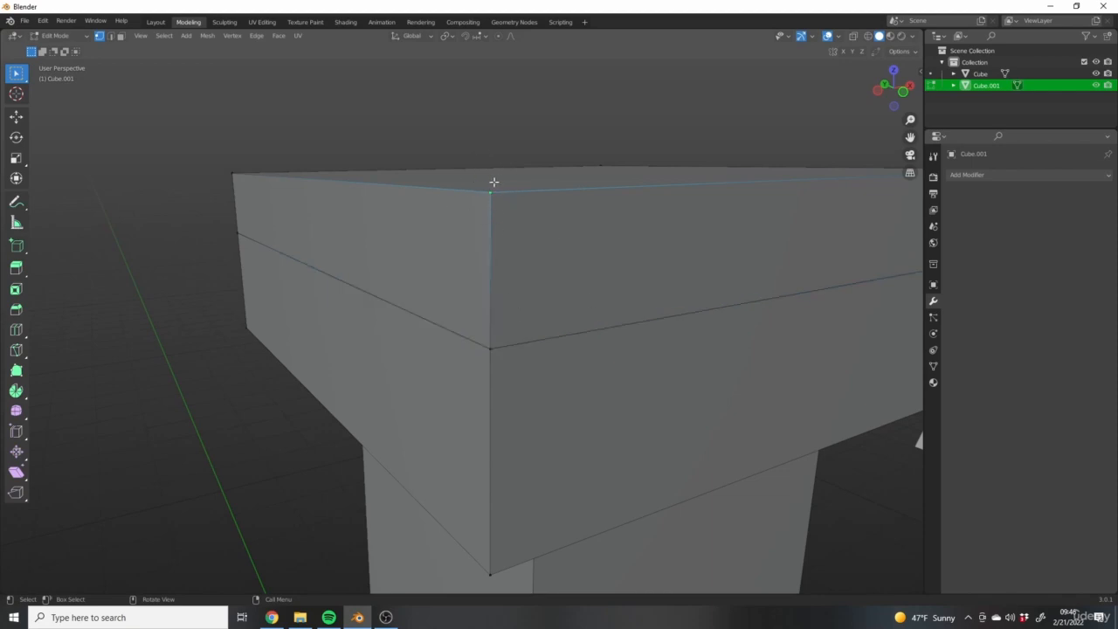
left_click(488, 354, "shift")
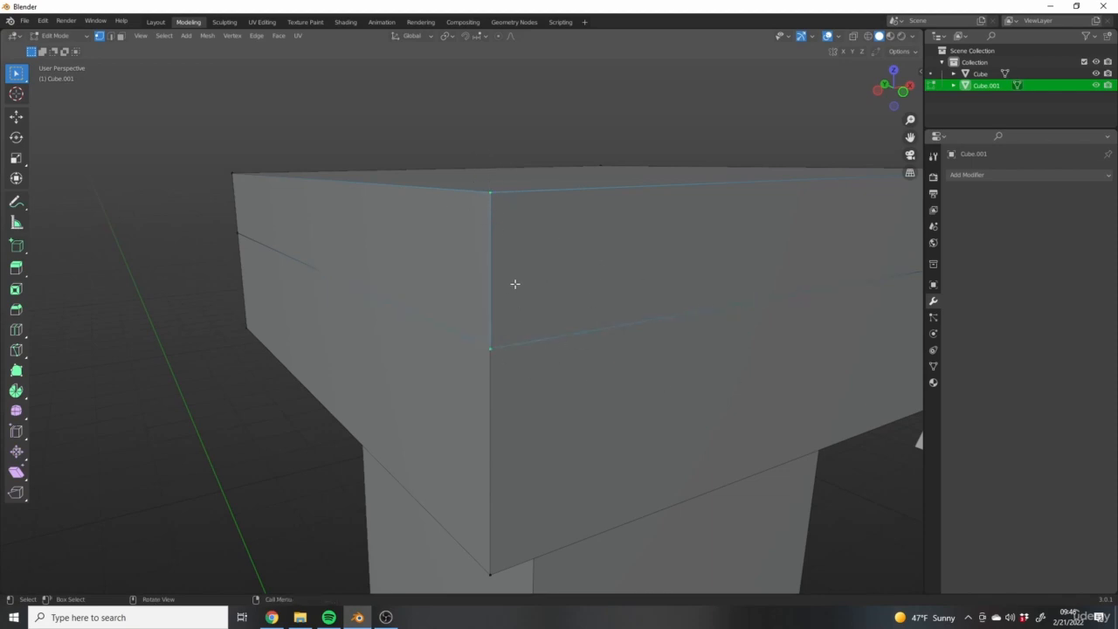
scroll(512, 365, "up", 3)
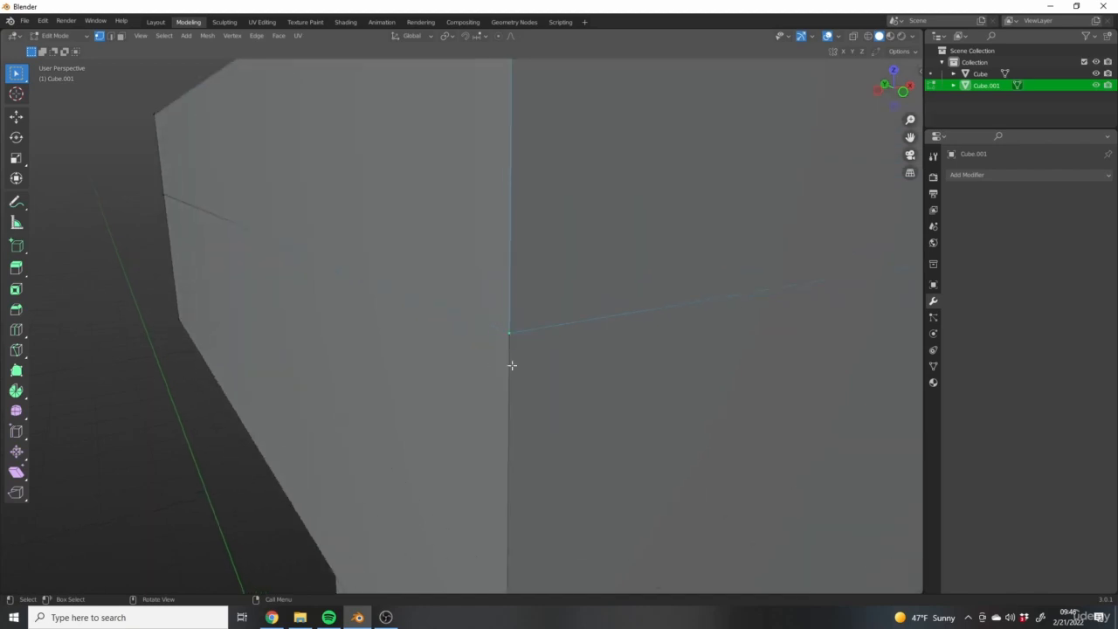
scroll(507, 350, "down", 5)
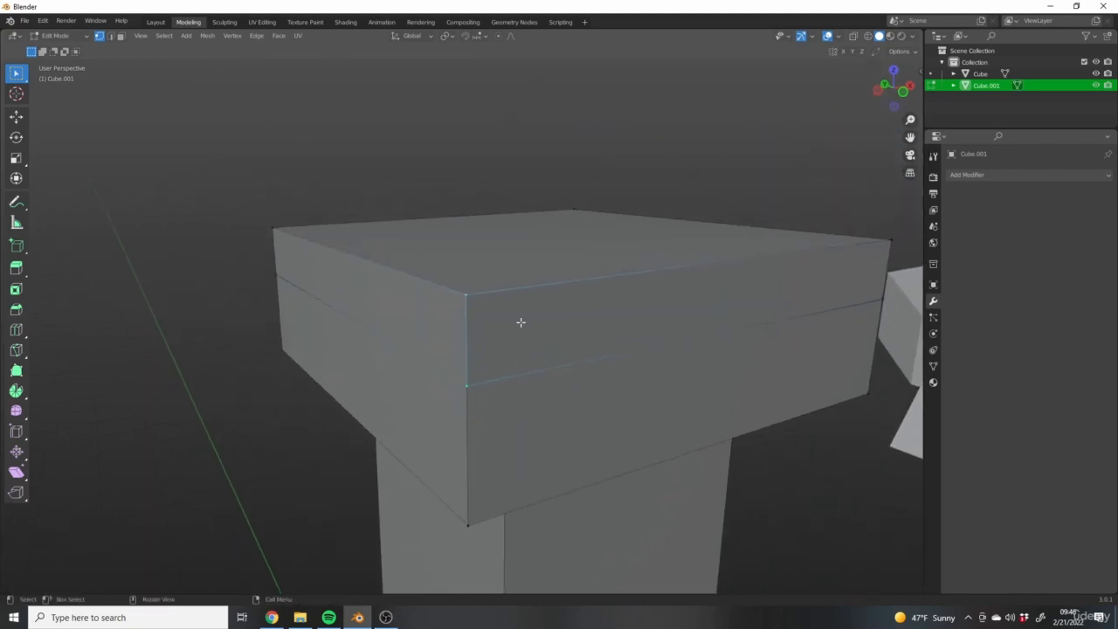
key("m")
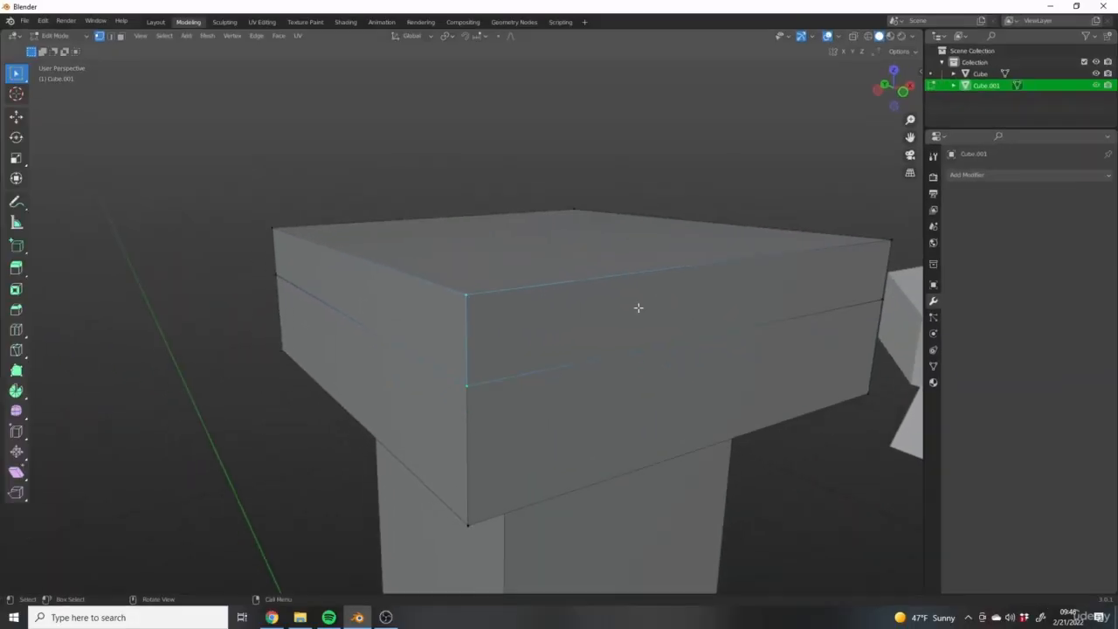
right_click(638, 307)
key("m")
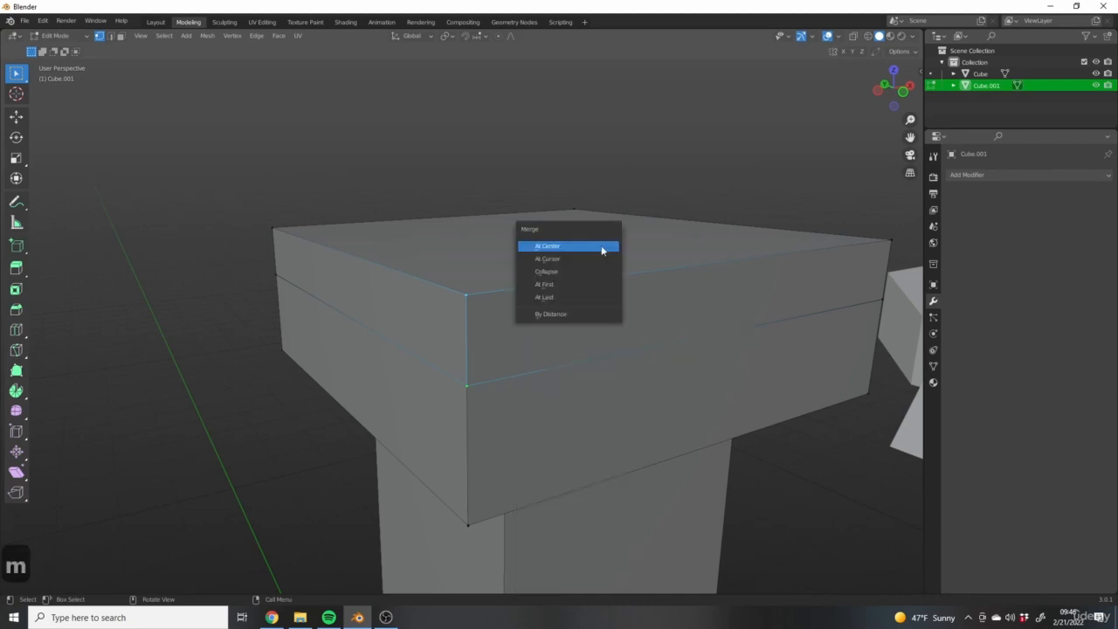
left_click(550, 288)
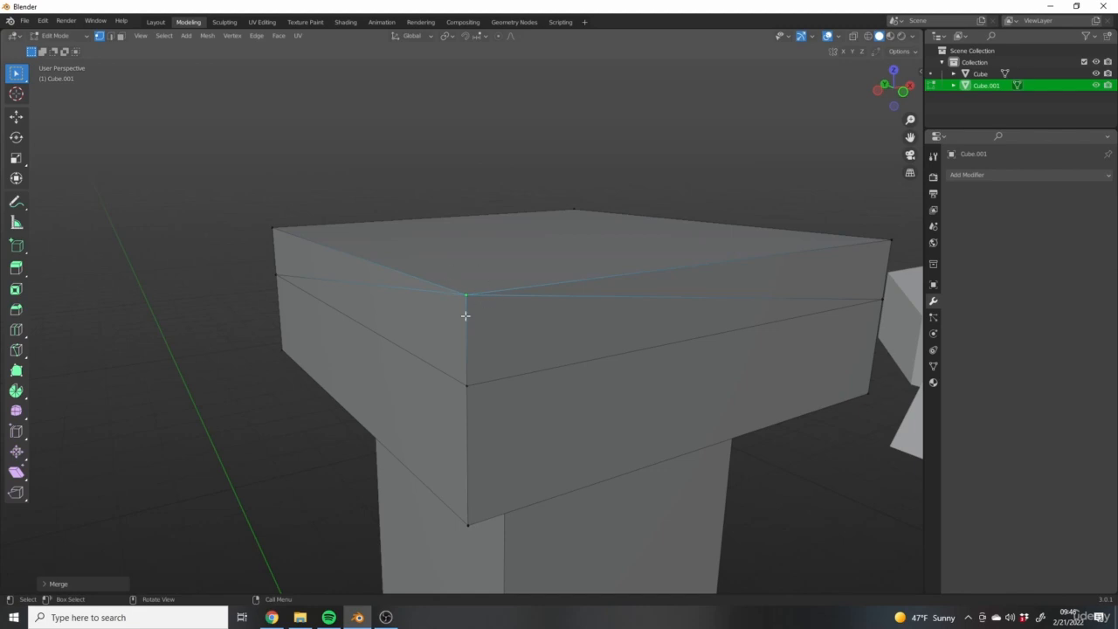
scroll(373, 331, "down", 2)
middle_click_drag(374, 331, 571, 347)
scroll(497, 358, "up", 4)
key("ctrl+z")
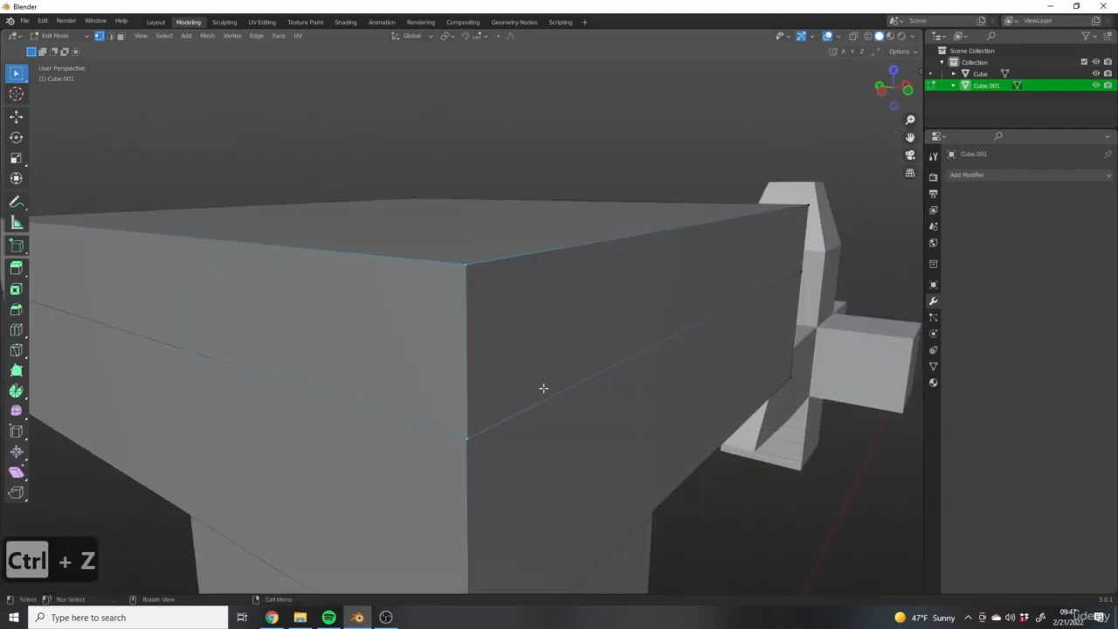
Step: Try merging the same two edge vertices at last, and undo the merge
middle_click_drag(545, 387, 549, 245)
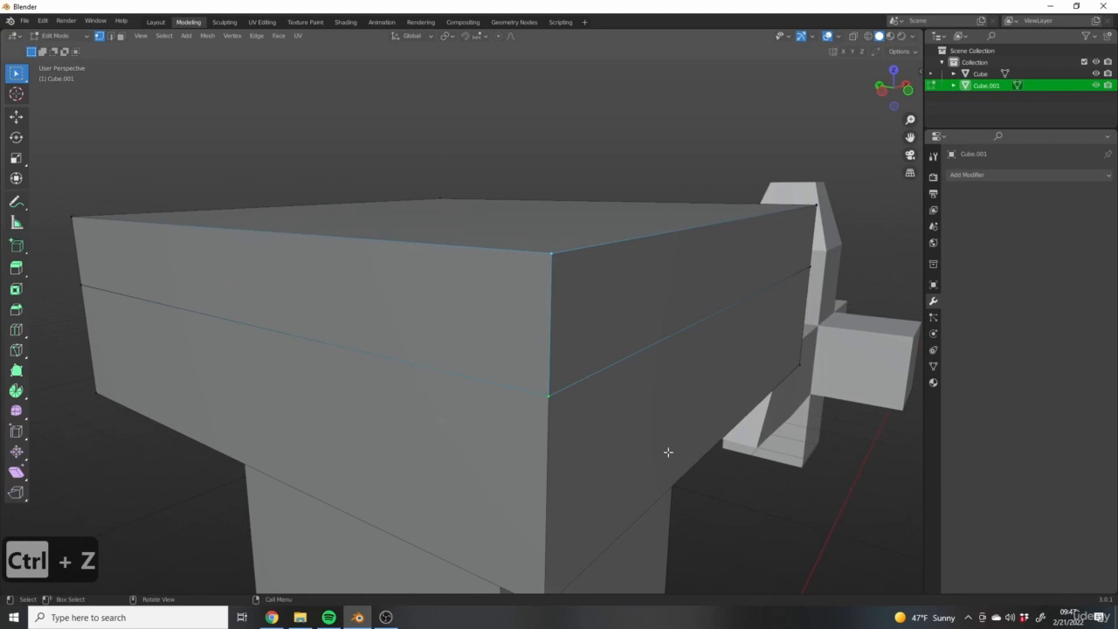
middle_click_drag(669, 451, 598, 217)
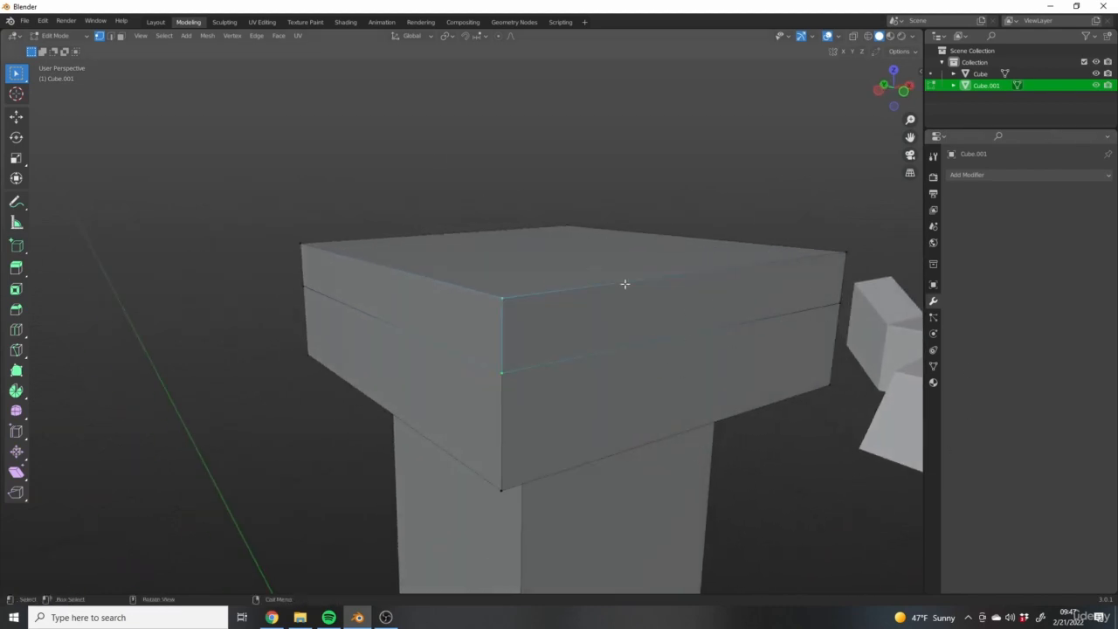
key("m")
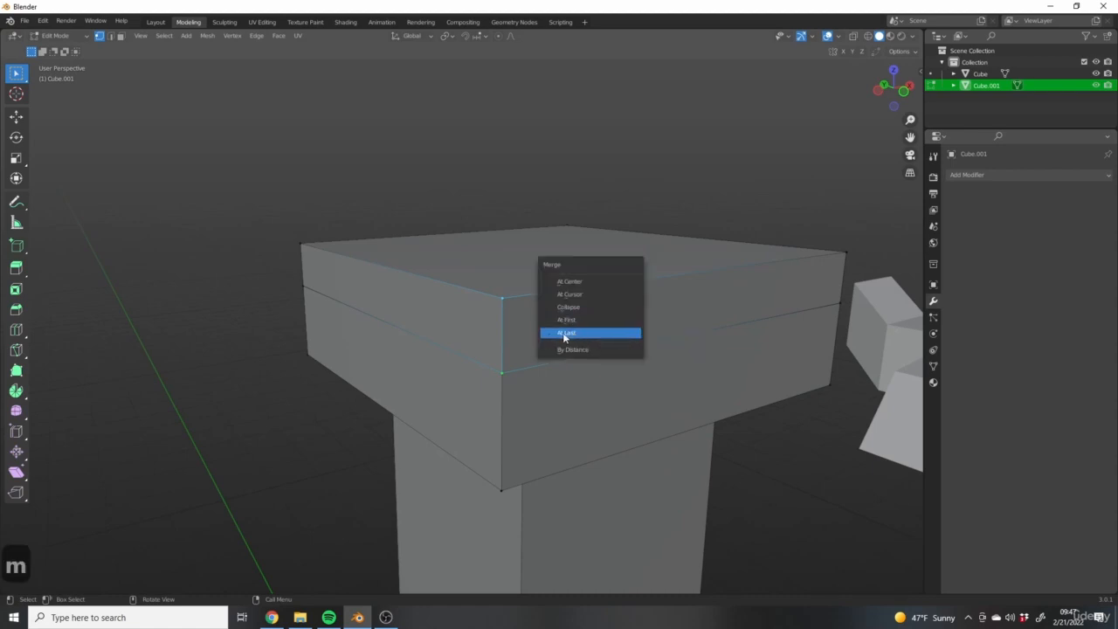
left_click(584, 336)
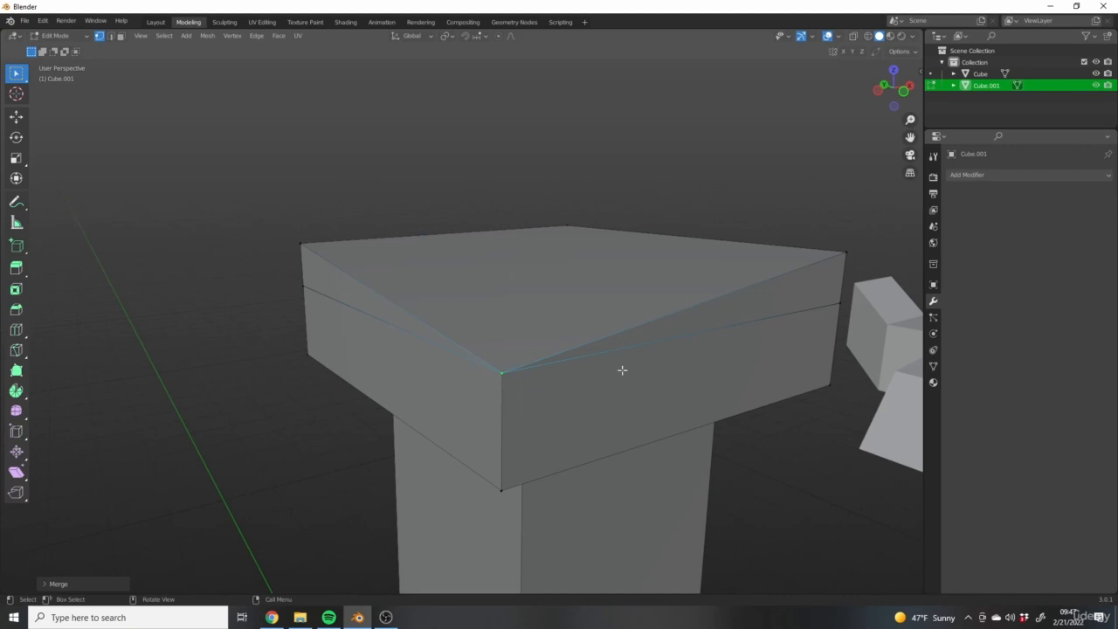
key("ctrl+z")
Step: Try merging the near edge's two selected vertices by distance, and undo the attempt
middle_click_drag(634, 369, 488, 367)
scroll(561, 363, "up", 3)
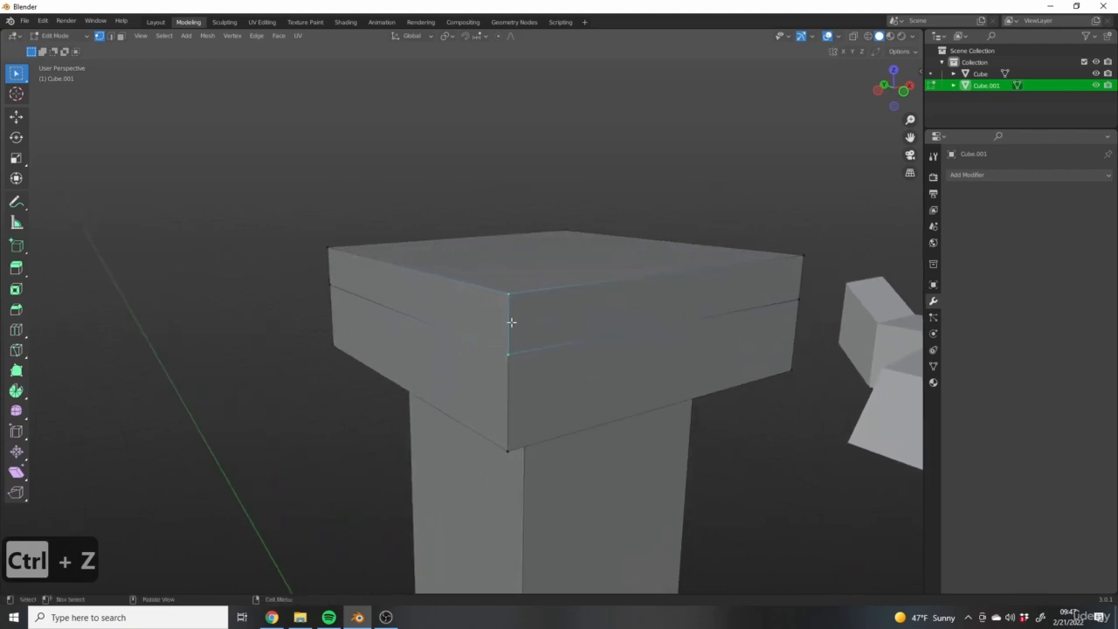
key("m")
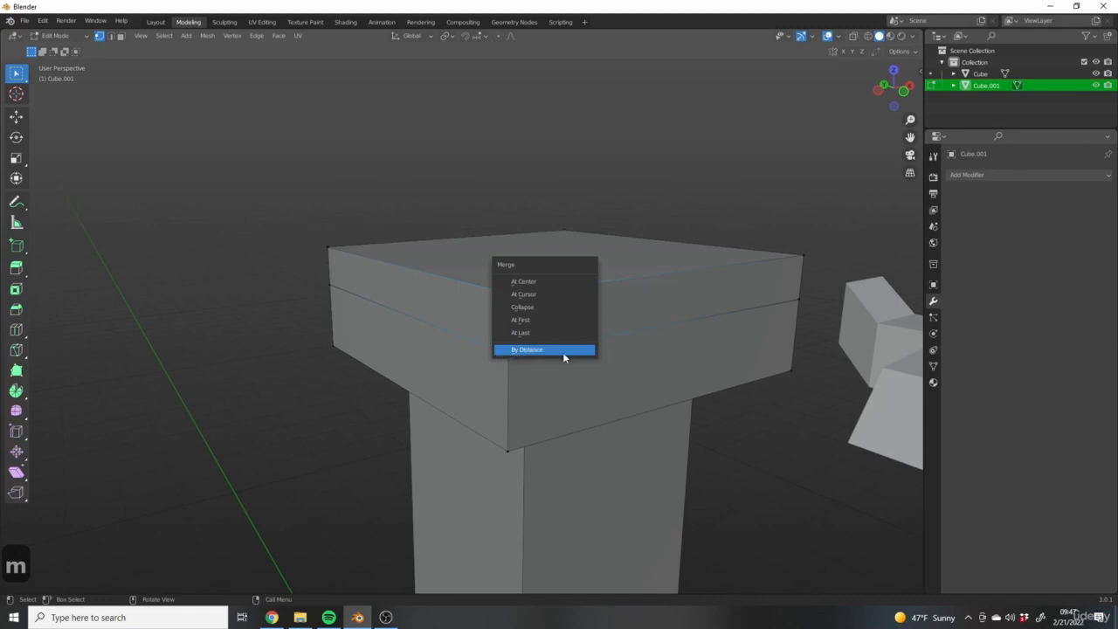
left_click(563, 349)
key("ctrl+z")
key("ctrl+z")
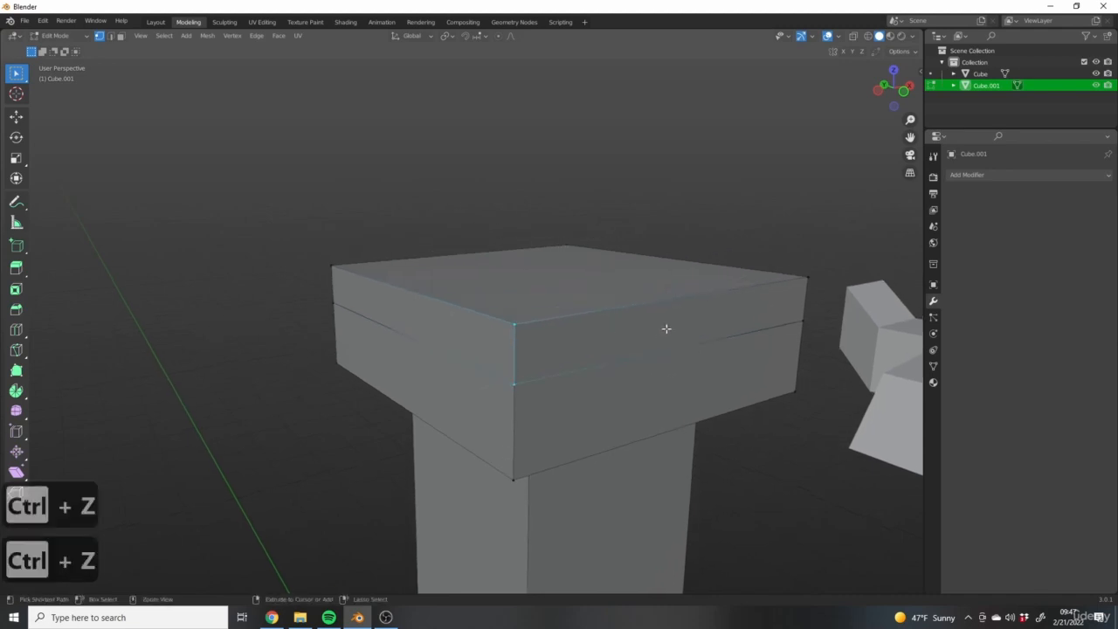
Step: Undo the upward move of the cap's extruded top face, returning to the in-place extrusion
key("ctrl+z")
key("ctrl+z")
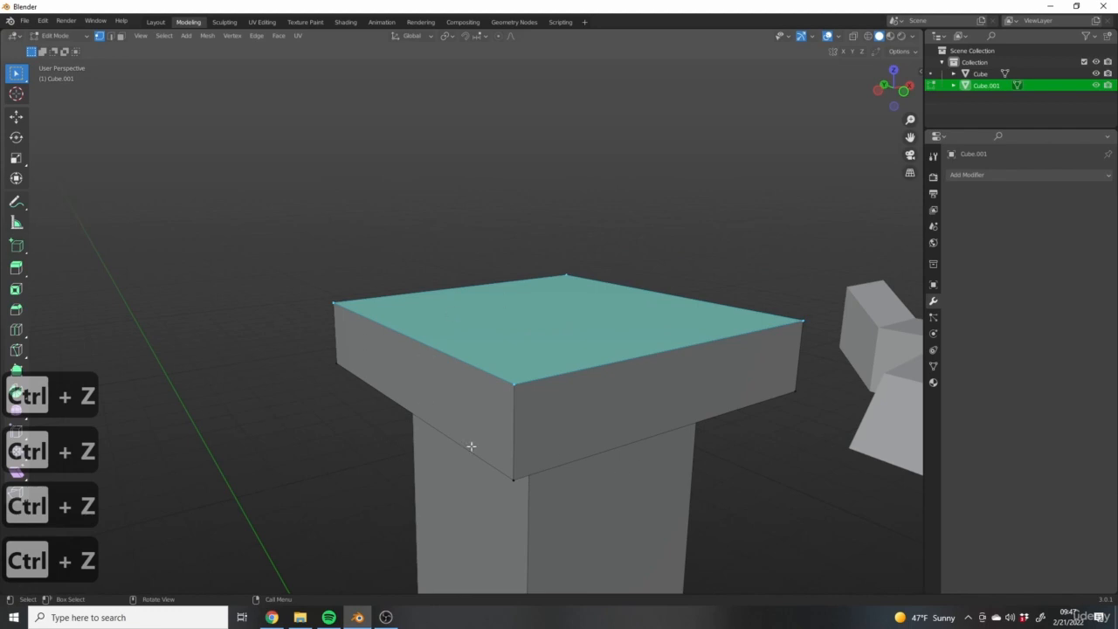
middle_click_drag(471, 447, 545, 305)
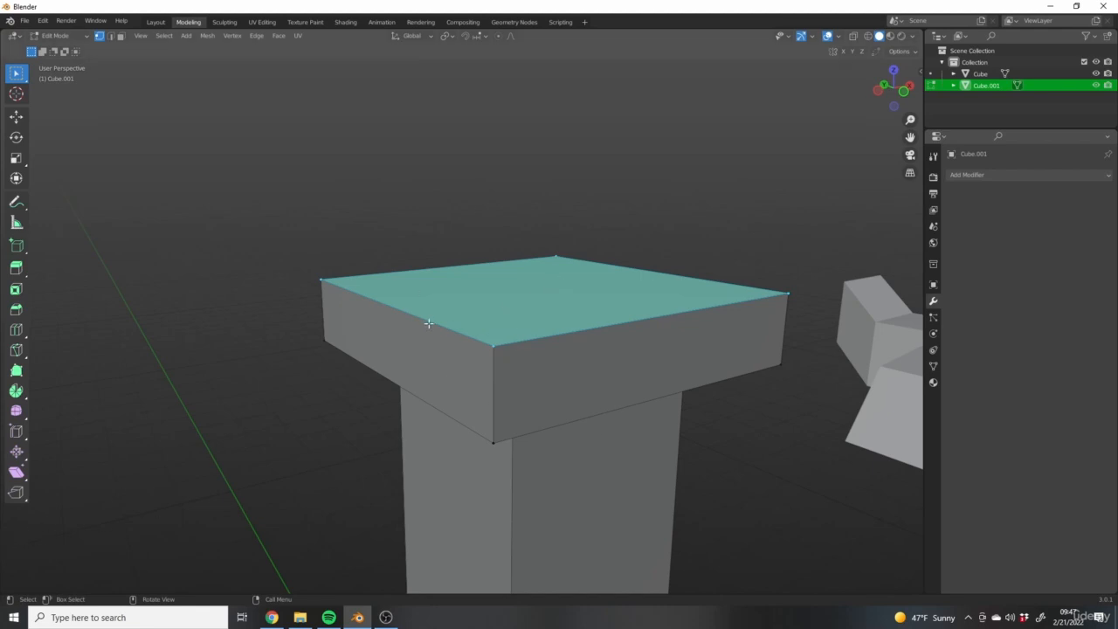
scroll(466, 342, "up", 1)
scroll(479, 406, "up", 1)
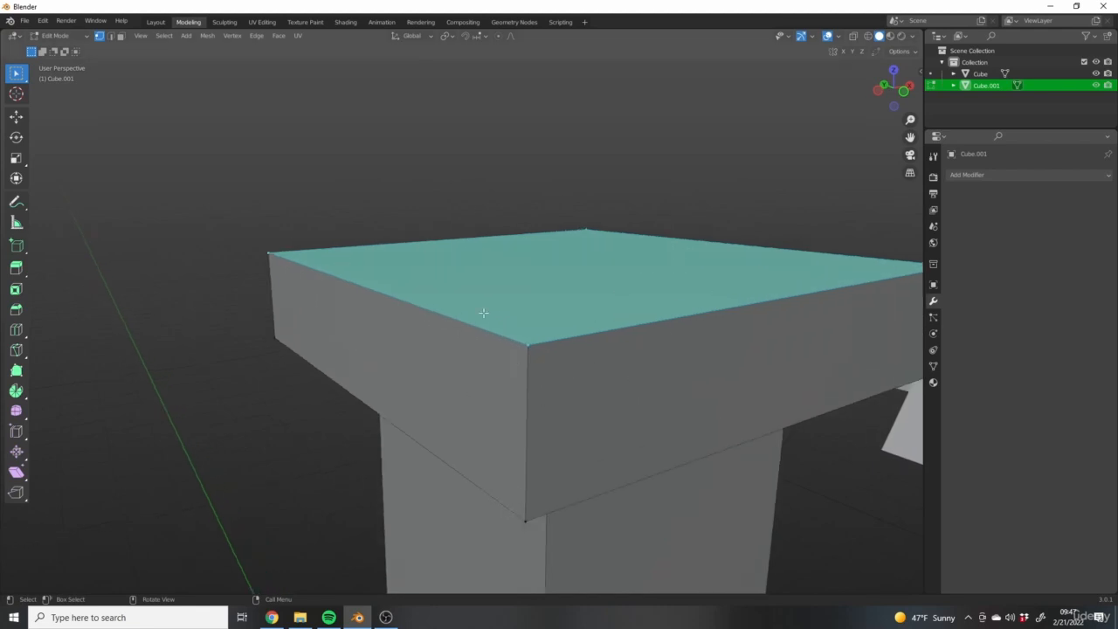
middle_click_drag(483, 313, 627, 373)
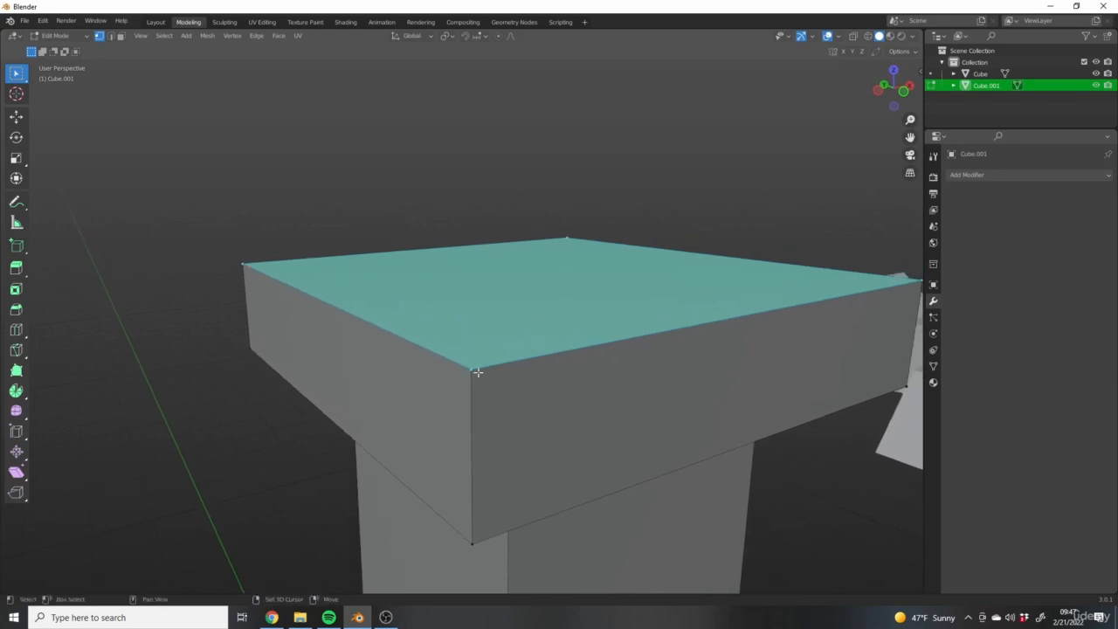
Step: Move the overlapping vertices at the cap's near top corner apart freehand, one after the other, and undo the moves
scroll(481, 380, "up", 1)
left_click(420, 346)
key("g")
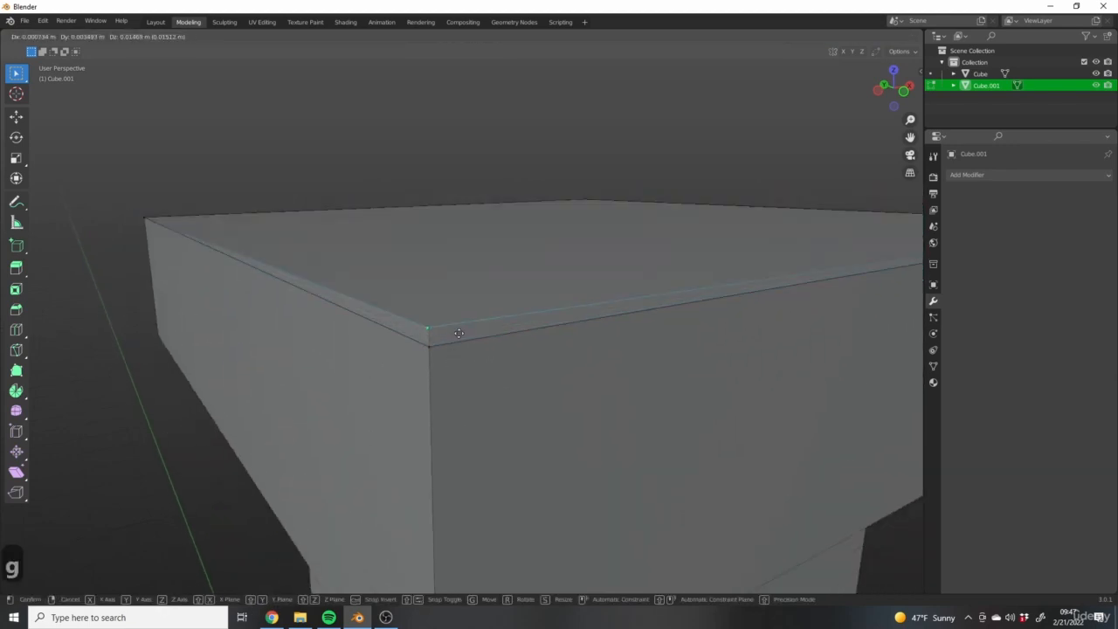
left_click(507, 328)
left_click(422, 350)
key("g")
left_click(382, 334)
key("ctrl+z")
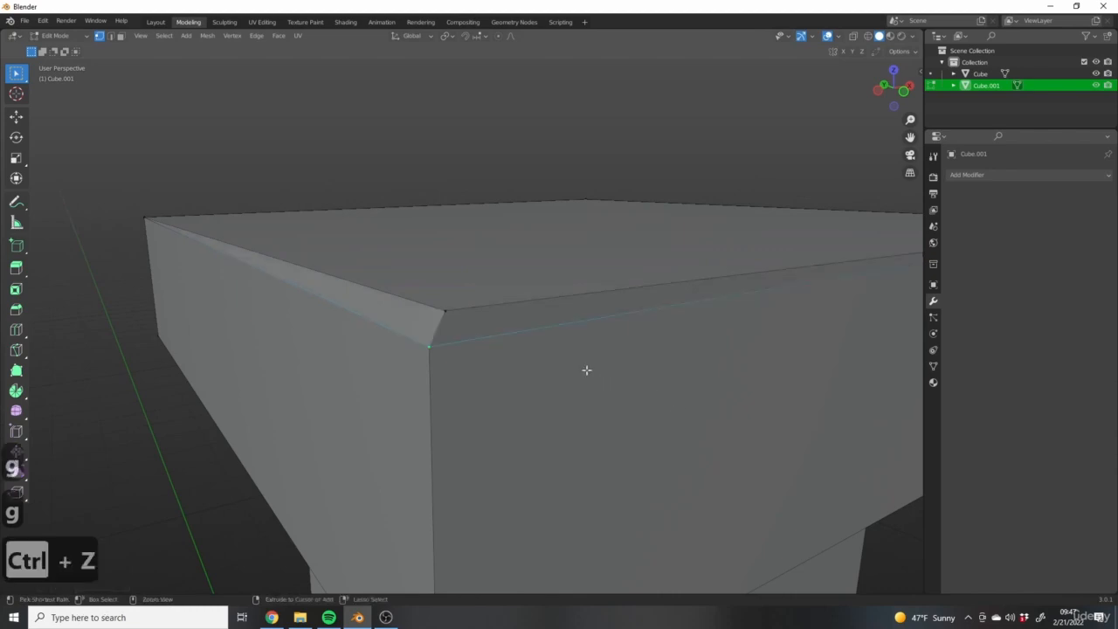
key("ctrl+z")
key("ctrl+z")
scroll(578, 340, "down", 1)
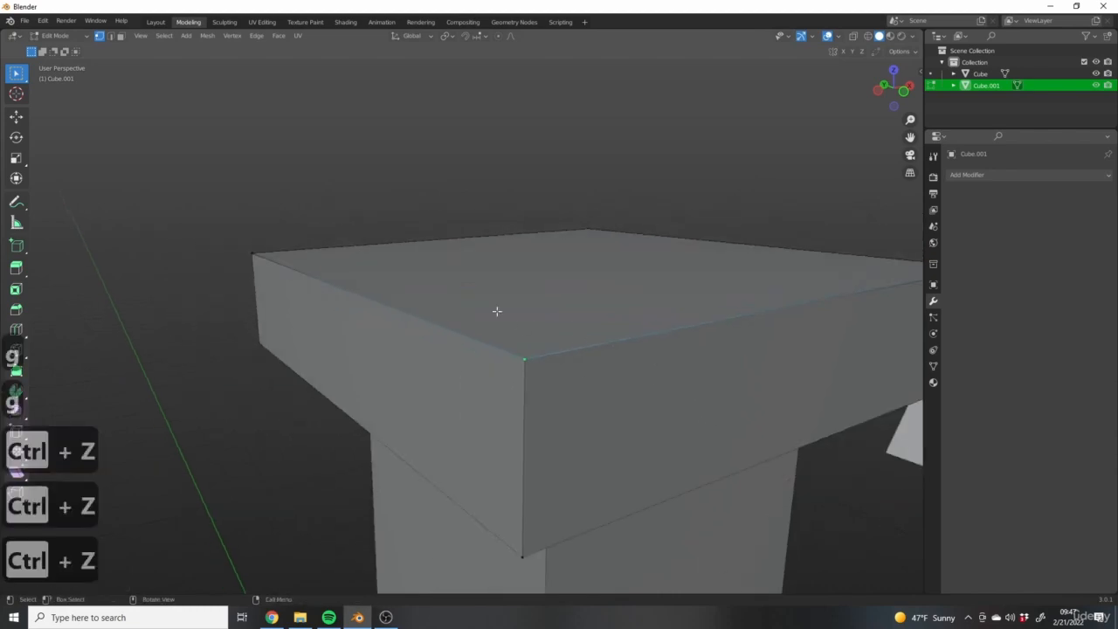
Step: In wireframe shading, box-select the overlapping vertices at the cap's near top corner, merge them at center, and return to solid shading
key("z")
left_click(554, 357)
key("b")
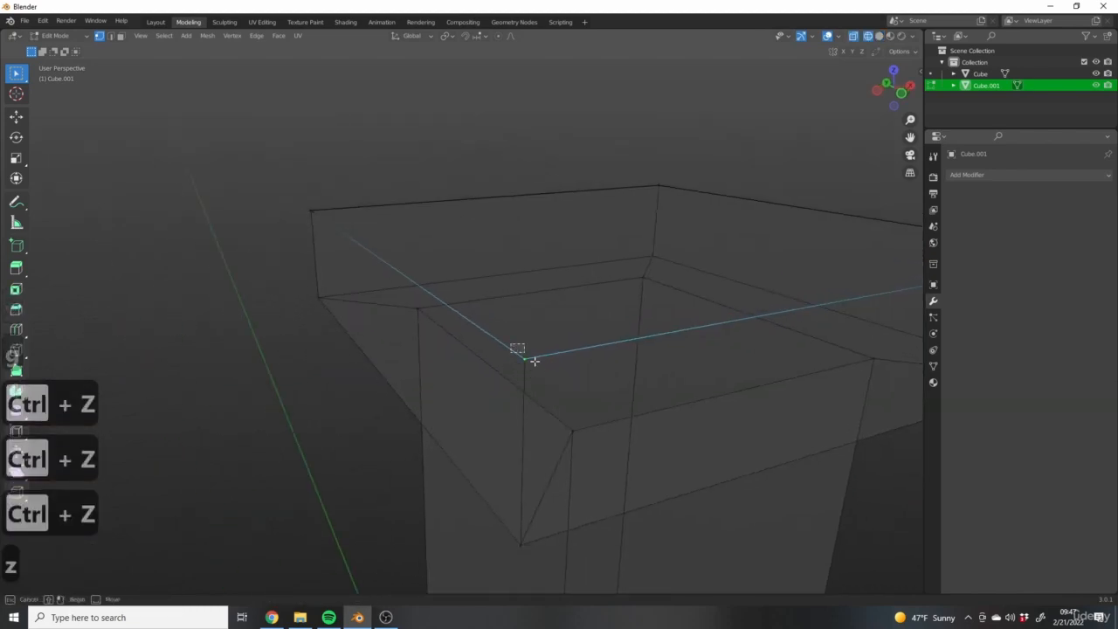
left_click_drag(515, 347, 546, 371)
middle_click_drag(562, 379, 592, 373)
key("m")
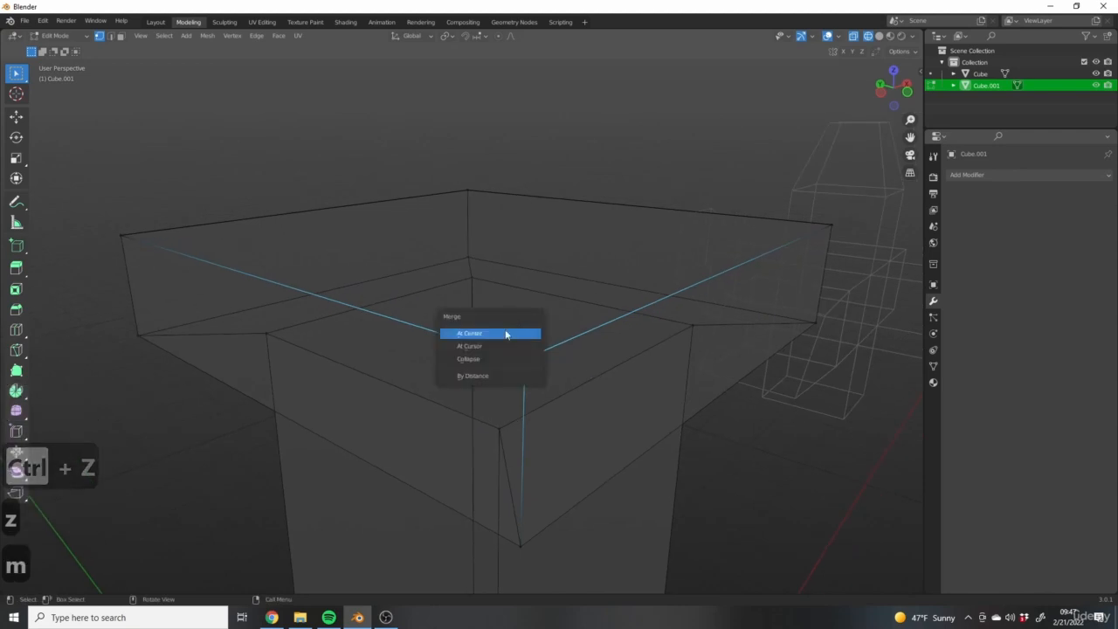
left_click(475, 334)
mouse_move(477, 332)
middle_mouse_down()
mouse_move(726, 357)
mouse_move(594, 350)
mouse_move(732, 369)
mouse_move(687, 382)
mouse_move(599, 374)
middle_mouse_up()
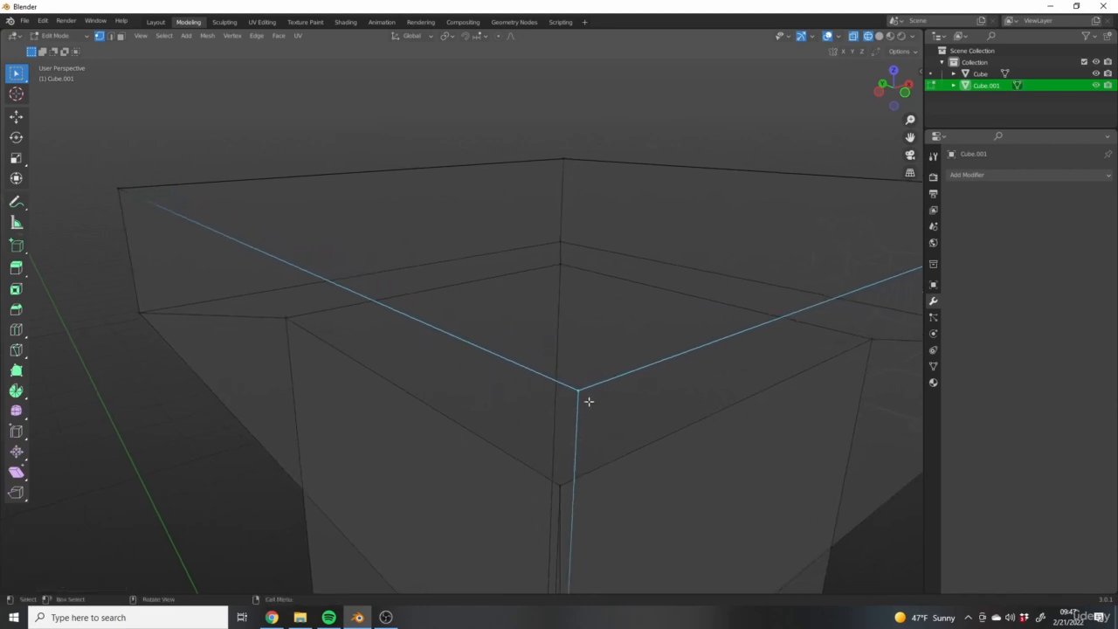
key("z")
left_click(713, 395)
Step: Try moving the merged corner vertex freehand to test the merge, and undo the latest changes
key("g")
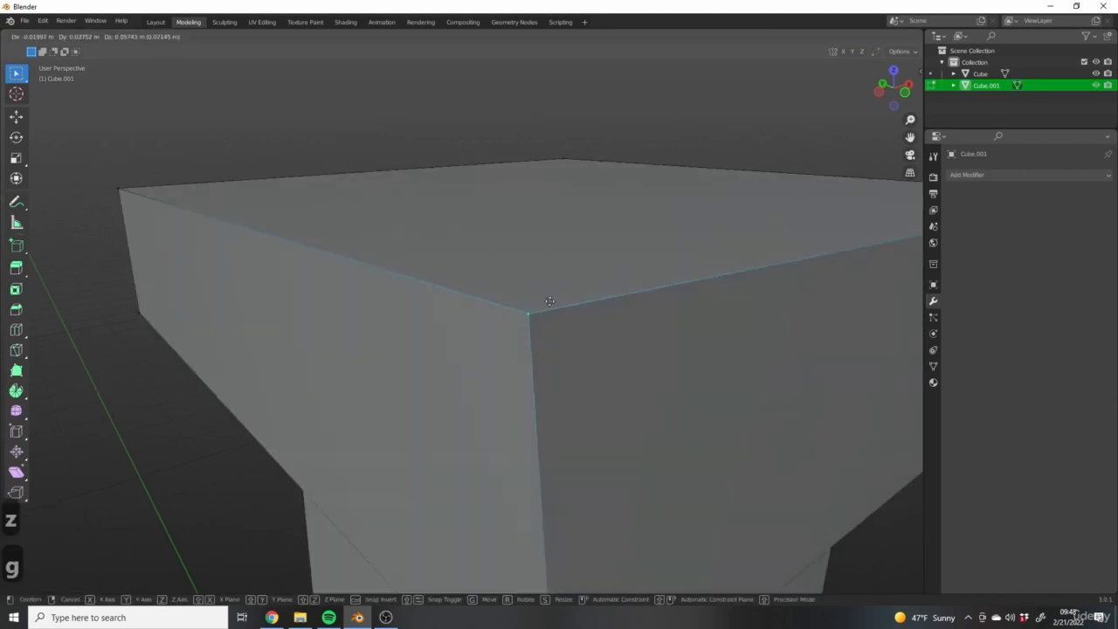
left_click(556, 419)
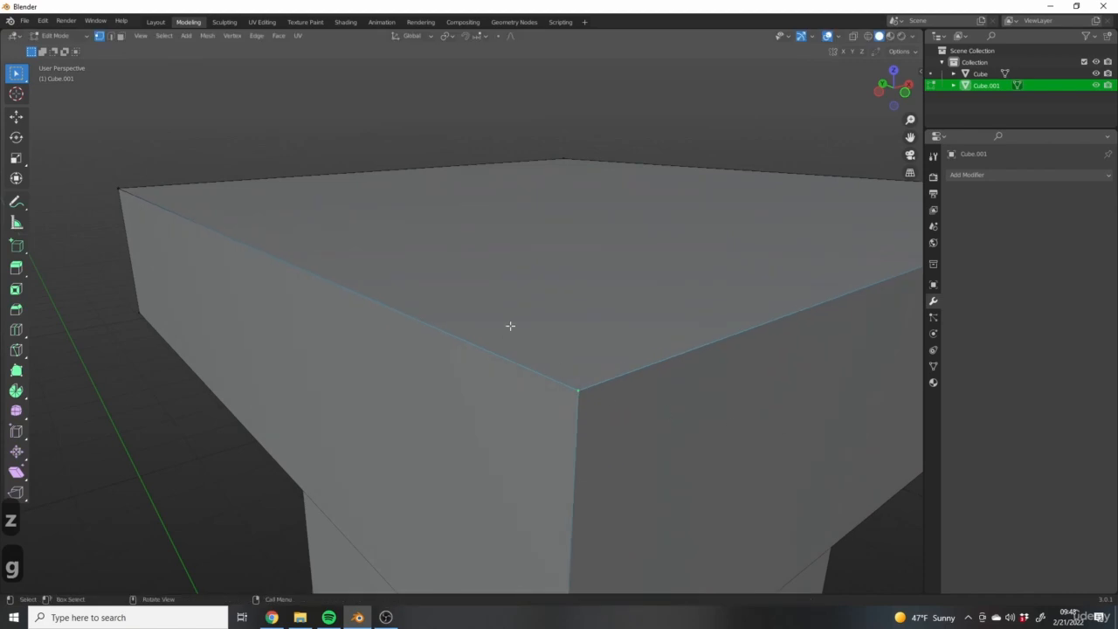
key("ctrl+z")
key("ctrl+z")
Step: Examine the cap's top face from several sides and distances, and view the whole pillar
scroll(673, 335, "down", 3)
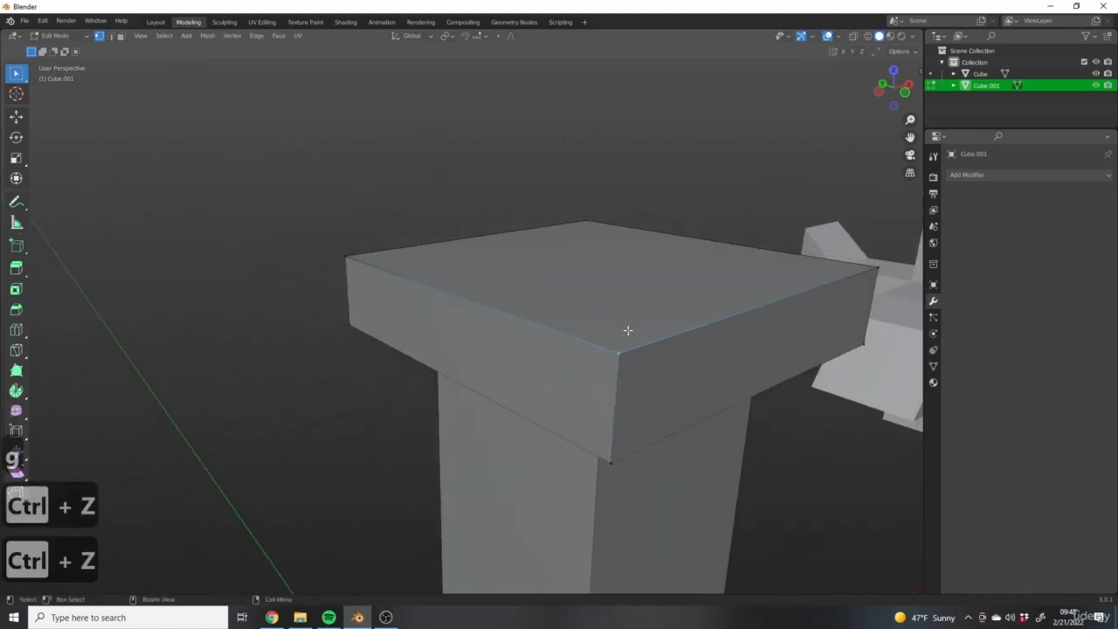
middle_click_drag(678, 326, 611, 402)
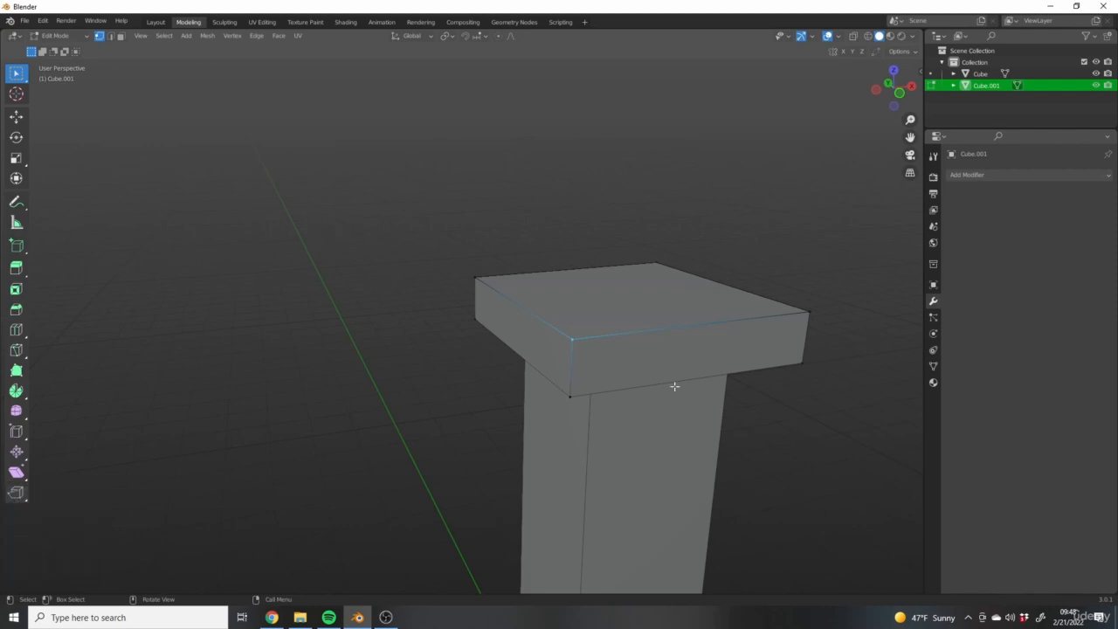
middle_click_drag(703, 304, 594, 200)
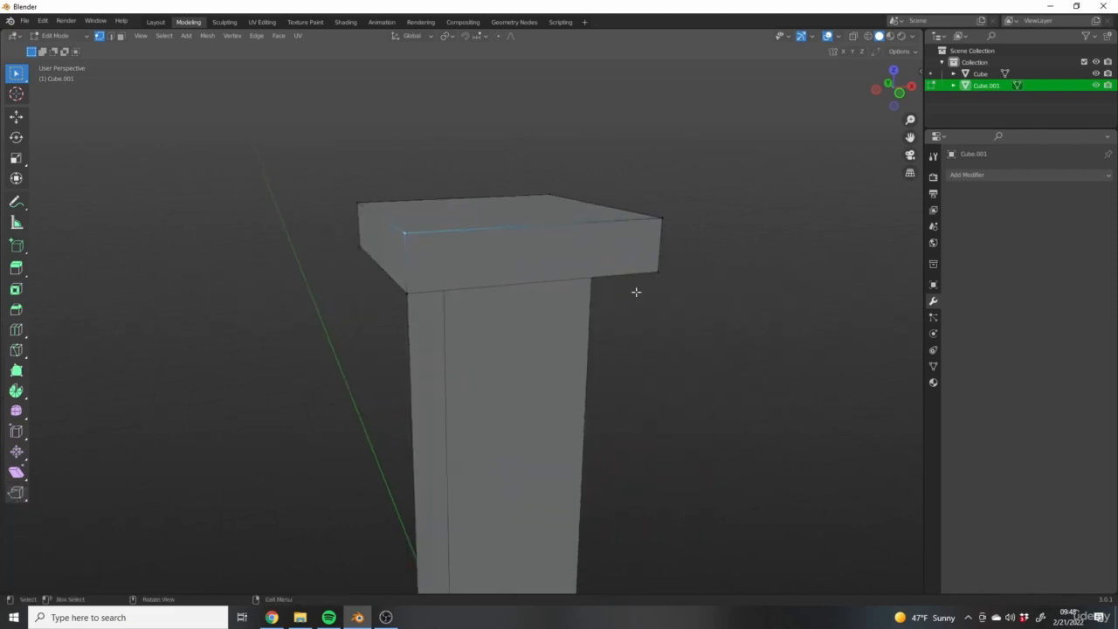
mouse_move(498, 250)
middle_mouse_down()
mouse_move(602, 255)
mouse_move(498, 228)
middle_mouse_up()
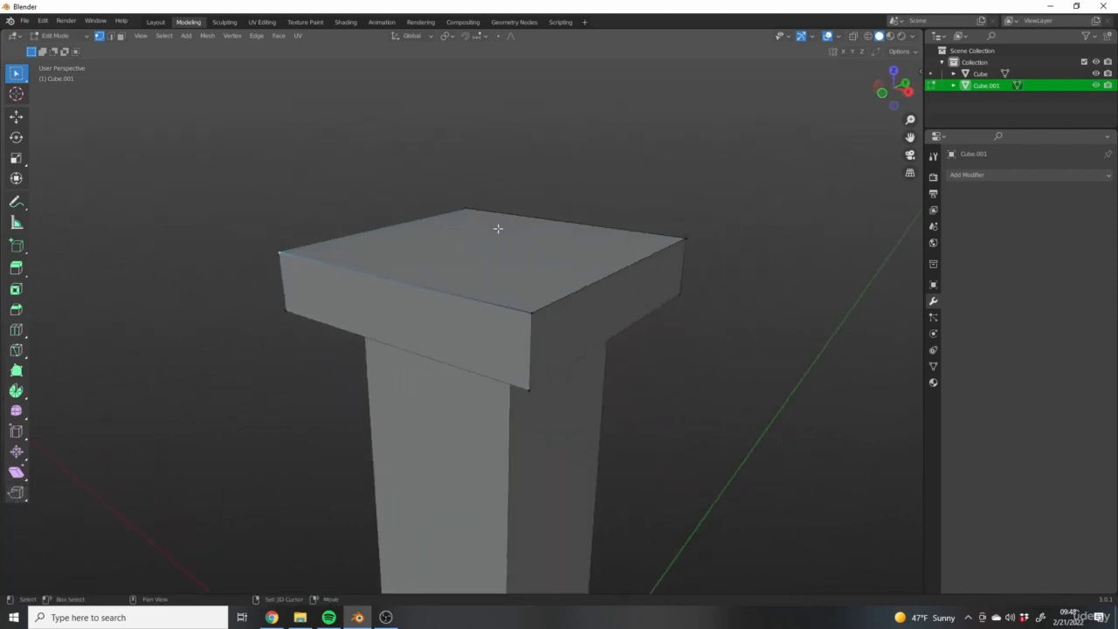
scroll(498, 228, "up", 2)
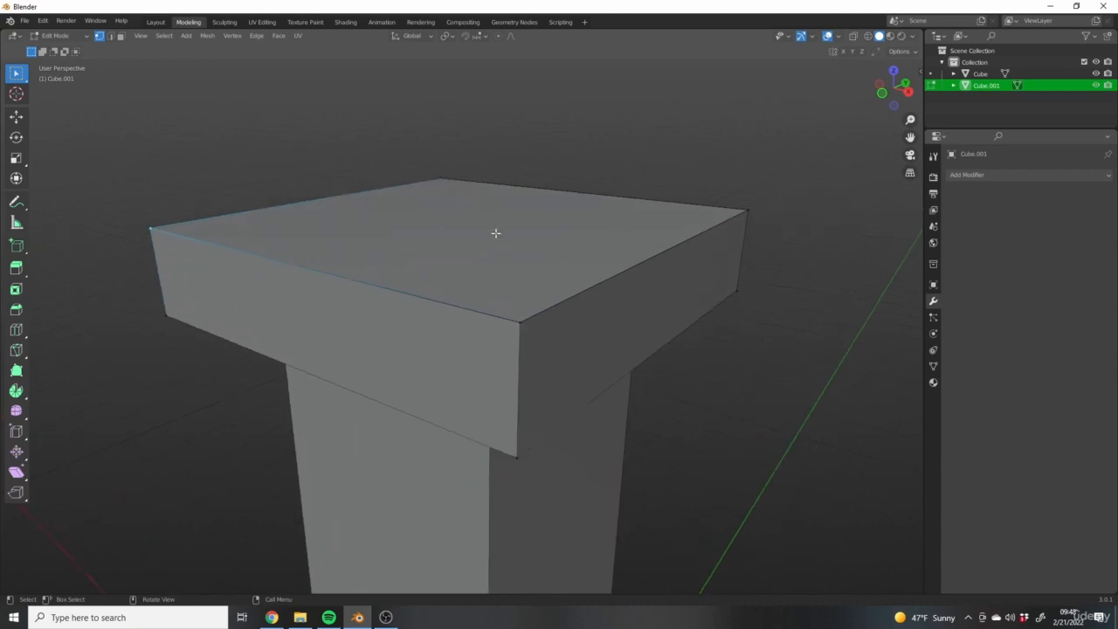
middle_click_drag(451, 289, 504, 292, "shift")
scroll(719, 335, "down", 5)
middle_click_drag(758, 348, 671, 303, "shift")
scroll(725, 471, "down", 3)
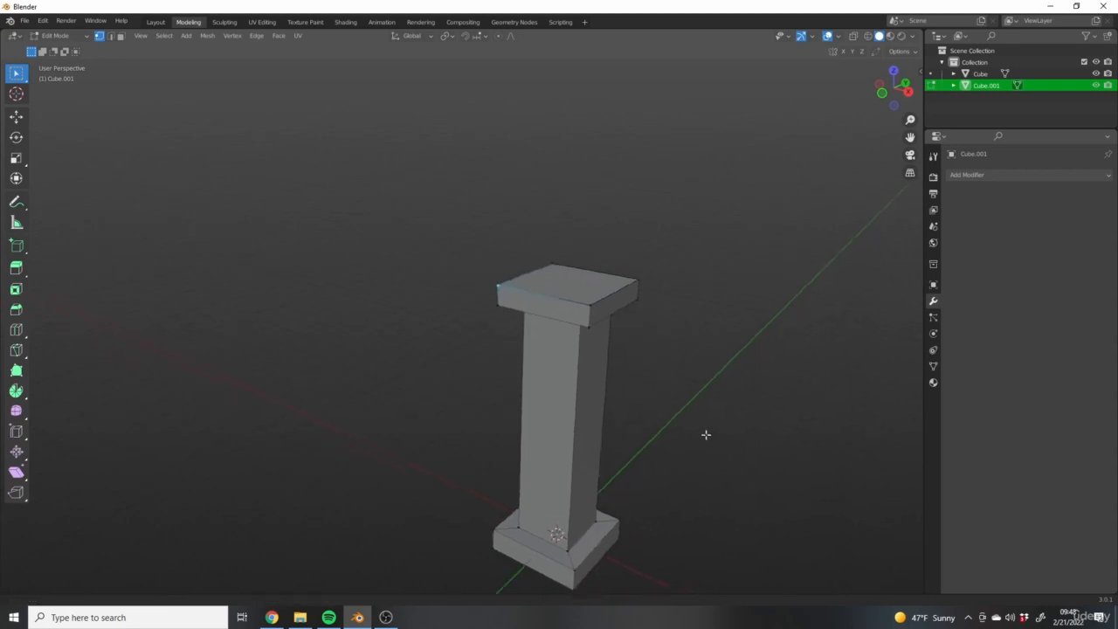
Step: Bring up the merge options for the selected cap corner vertex to view the By Distance option, and dismiss them
scroll(544, 342, "up", 4)
scroll(544, 342, "up", 4)
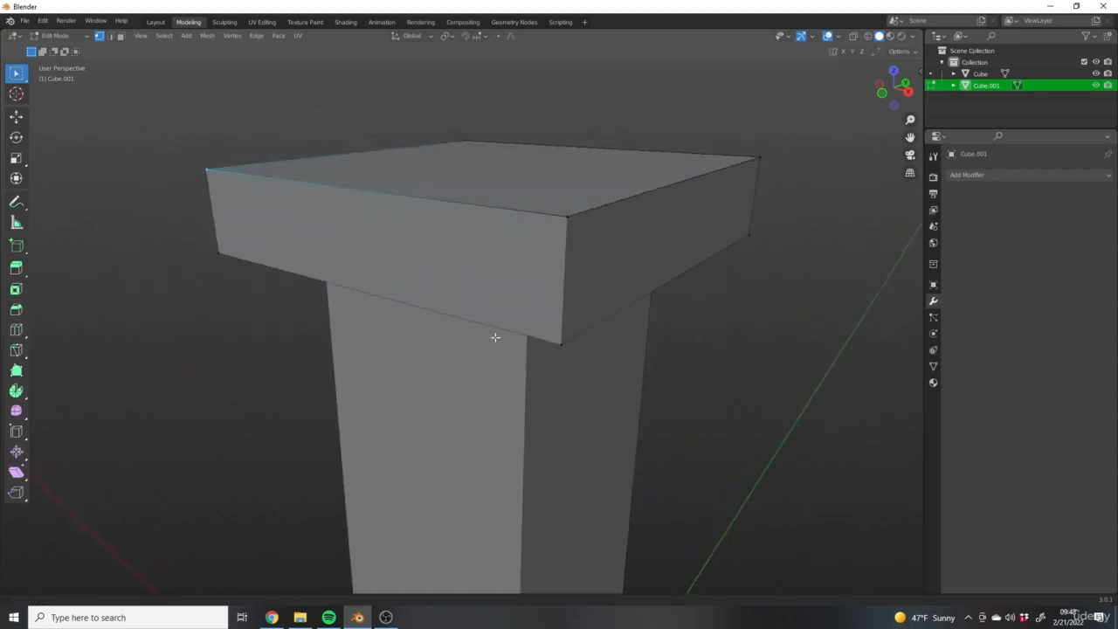
scroll(611, 312, "down", 2)
key("m")
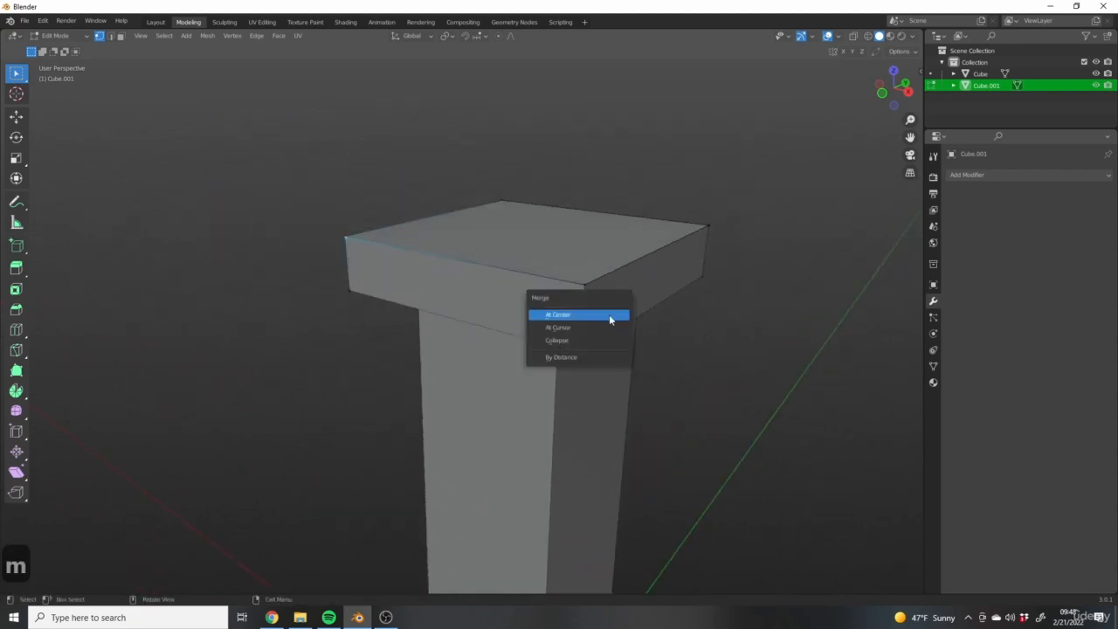
left_click(571, 360)
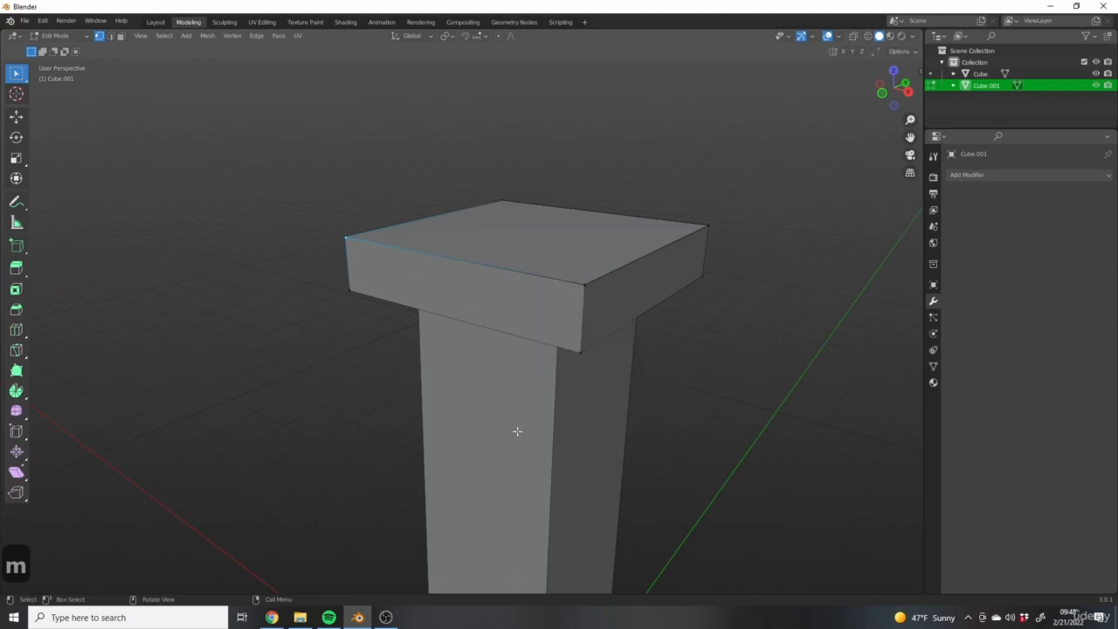
key("m")
left_click(649, 360)
Step: Examine the cap's corners up close and the pillar's shaft from below and above
scroll(559, 275, "up", 4)
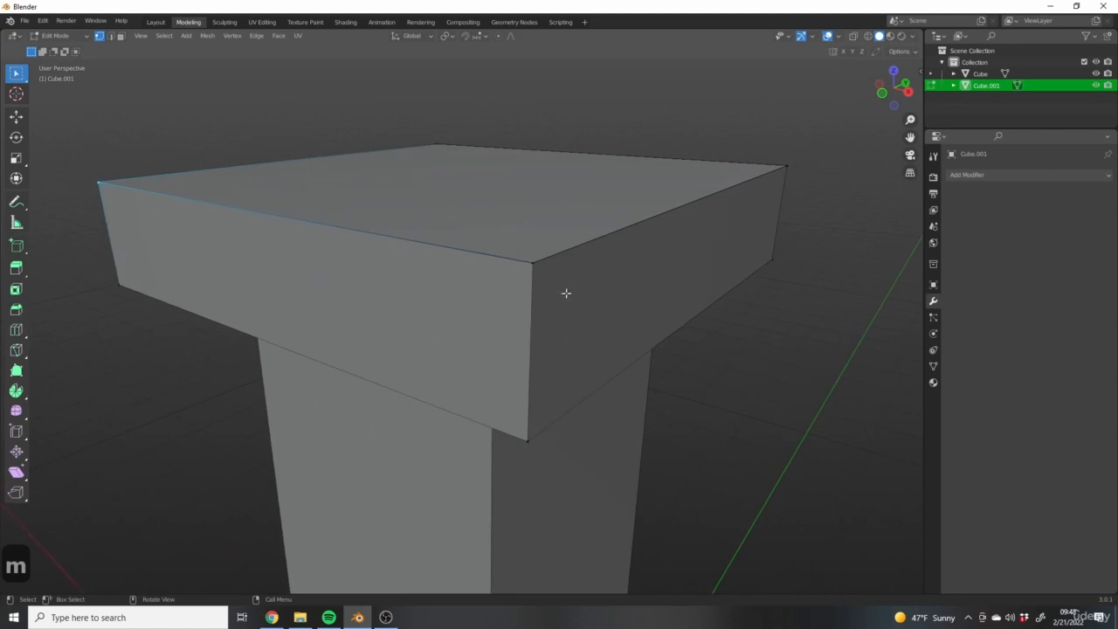
scroll(552, 272, "up", 3)
scroll(577, 285, "down", 3)
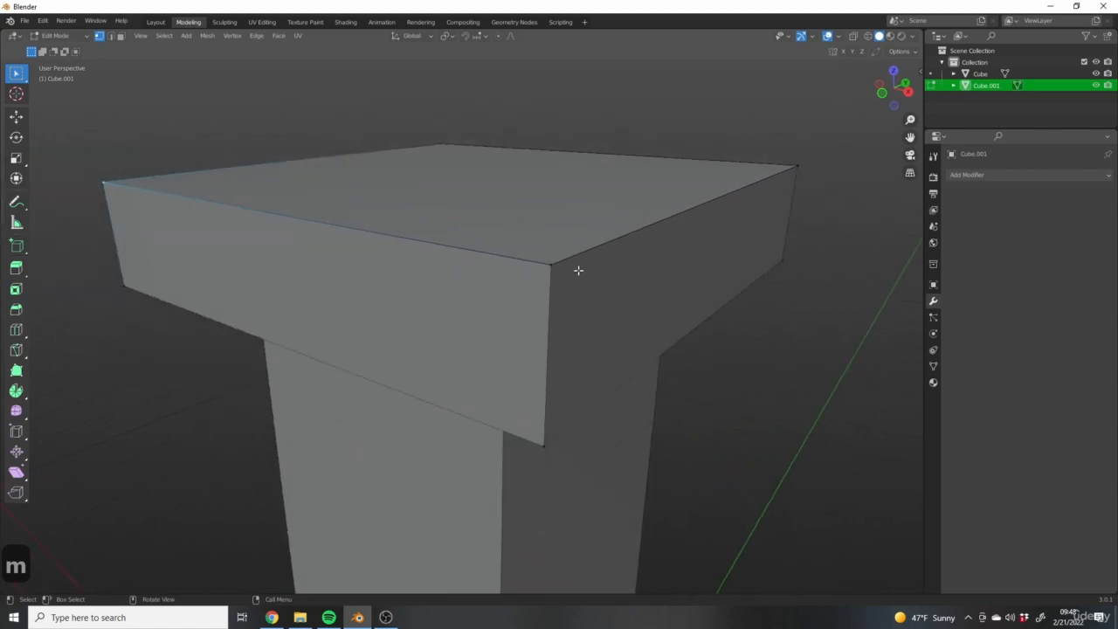
scroll(578, 271, "down", 3)
scroll(613, 324, "down", 6)
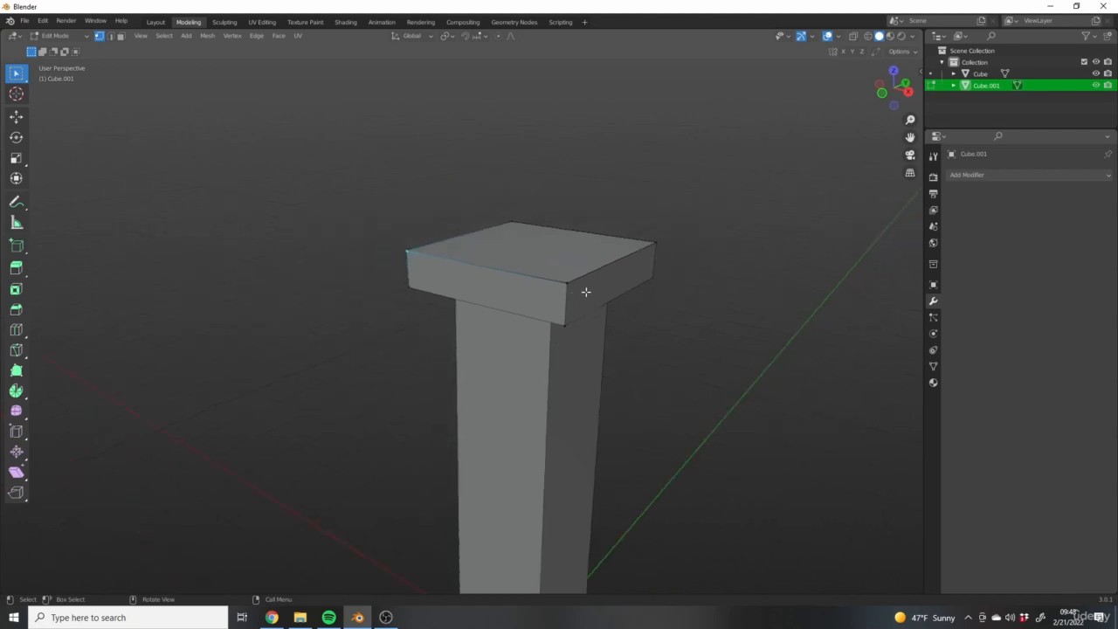
scroll(546, 443, "up", 3)
middle_click_drag(591, 317, 518, 225)
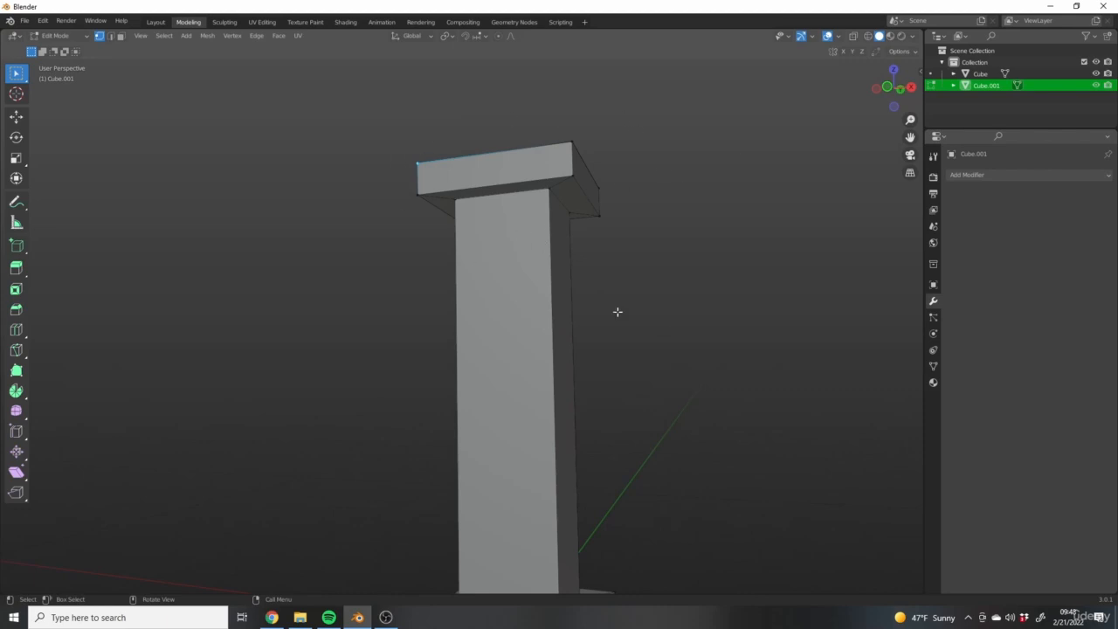
scroll(617, 312, "down", 5)
middle_click_drag(689, 317, 708, 232)
scroll(524, 214, "up", 5)
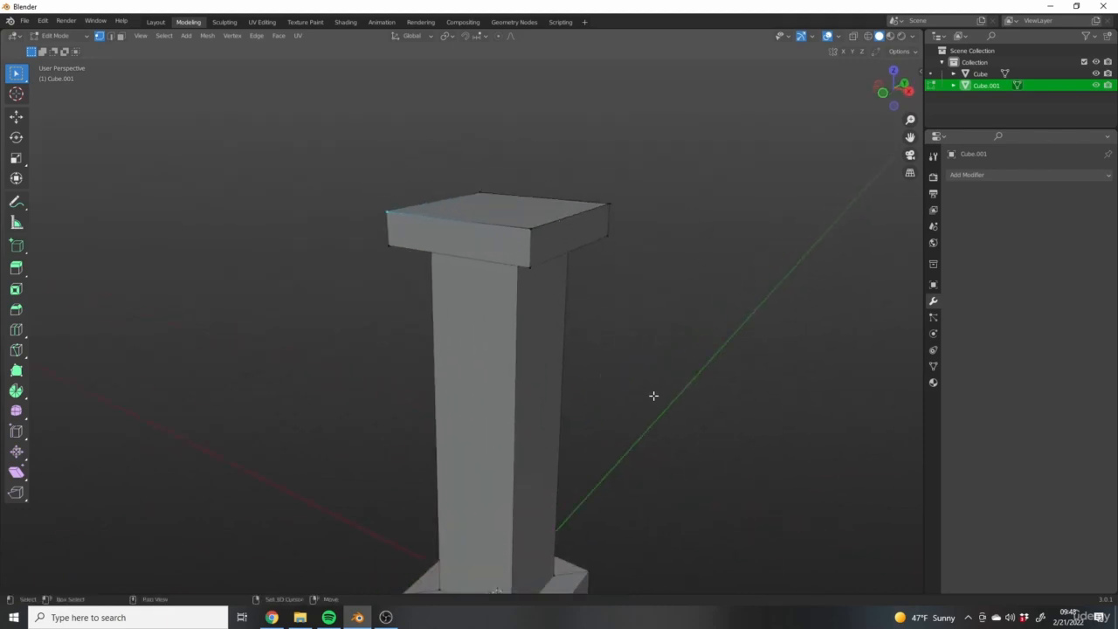
middle_click_drag(654, 394, 658, 380)
Step: Select the pillar's entire mesh and merge its overlapping vertices by distance
key("a")
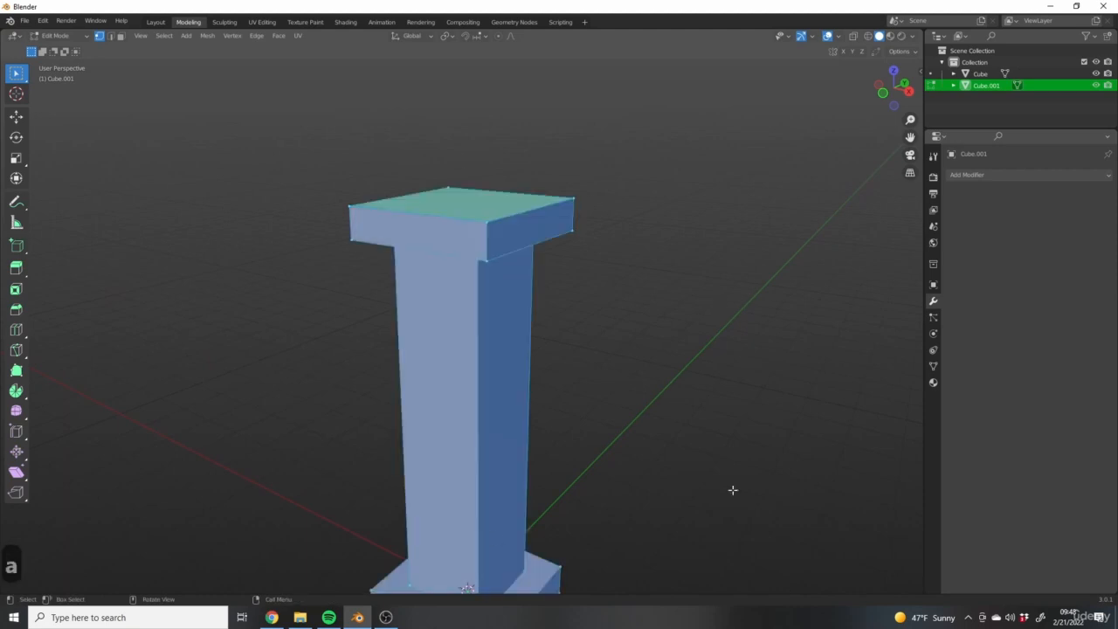
scroll(539, 480, "down", 4)
middle_click_drag(589, 480, 580, 522)
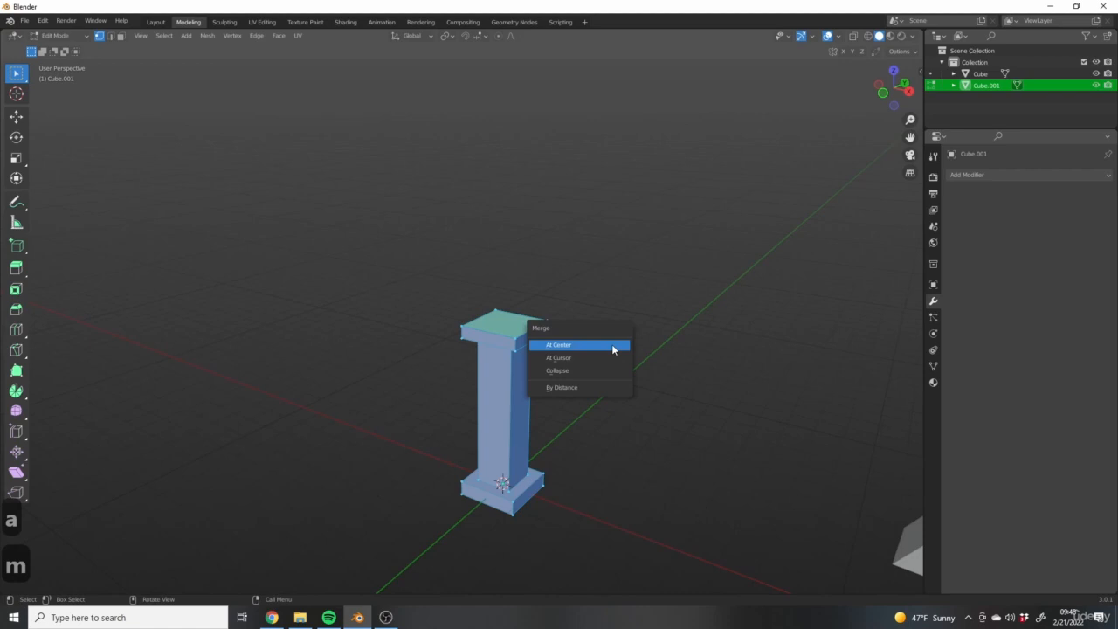
left_click(562, 389)
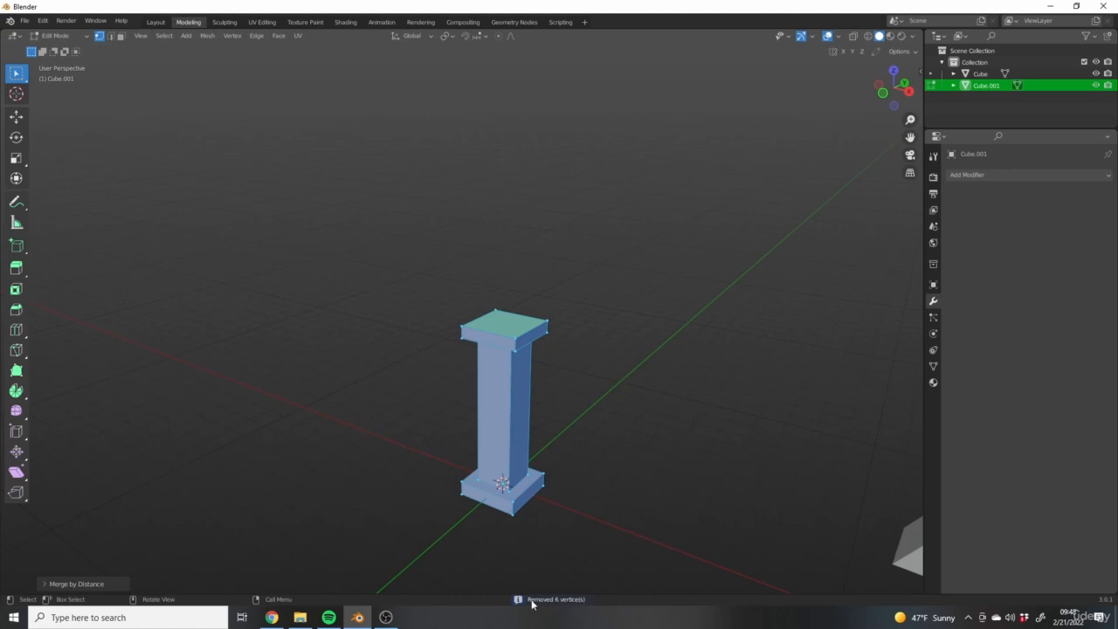
Step: Try moving two of the cap's top corner vertices freehand to test the merge, and revert the moves
scroll(487, 357, "up", 5)
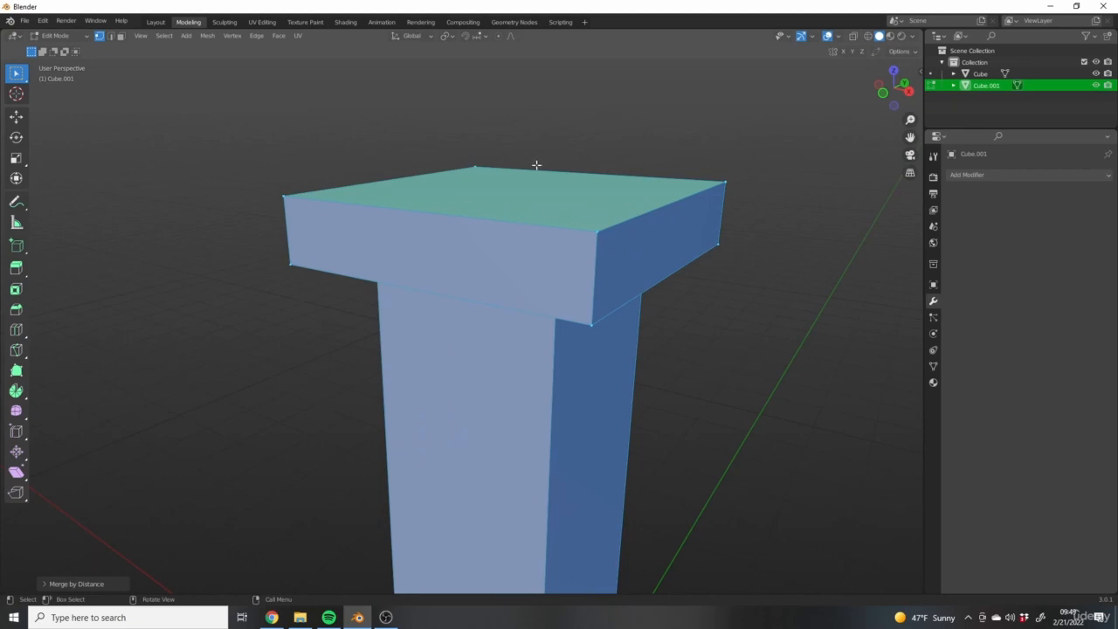
left_click(590, 233)
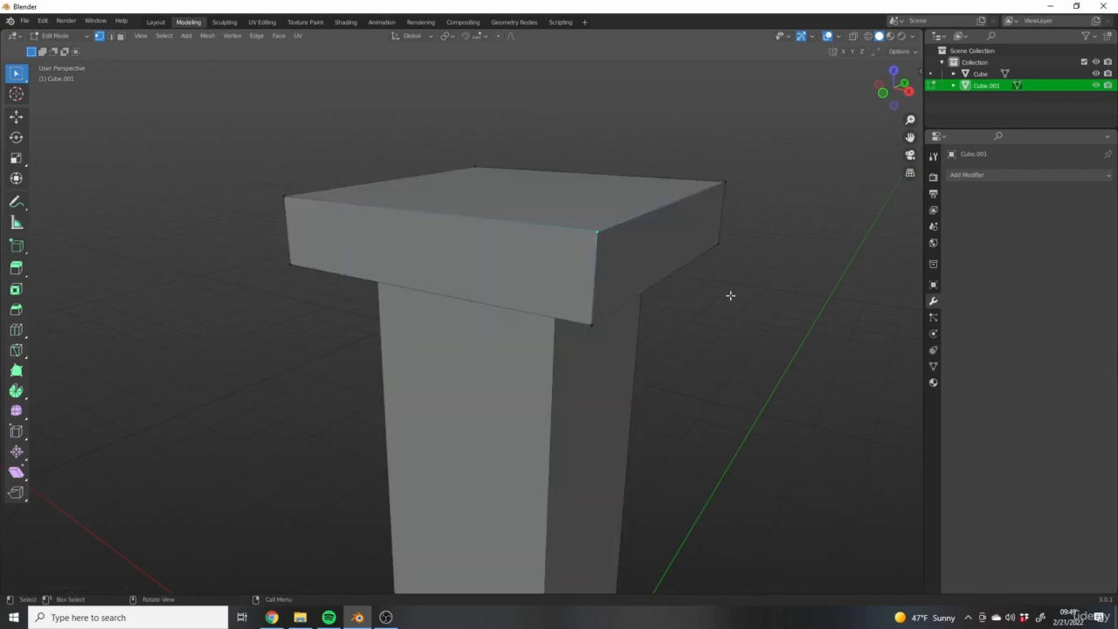
middle_click_drag(560, 222, 548, 220)
scroll(426, 301, "up", 2)
key("g")
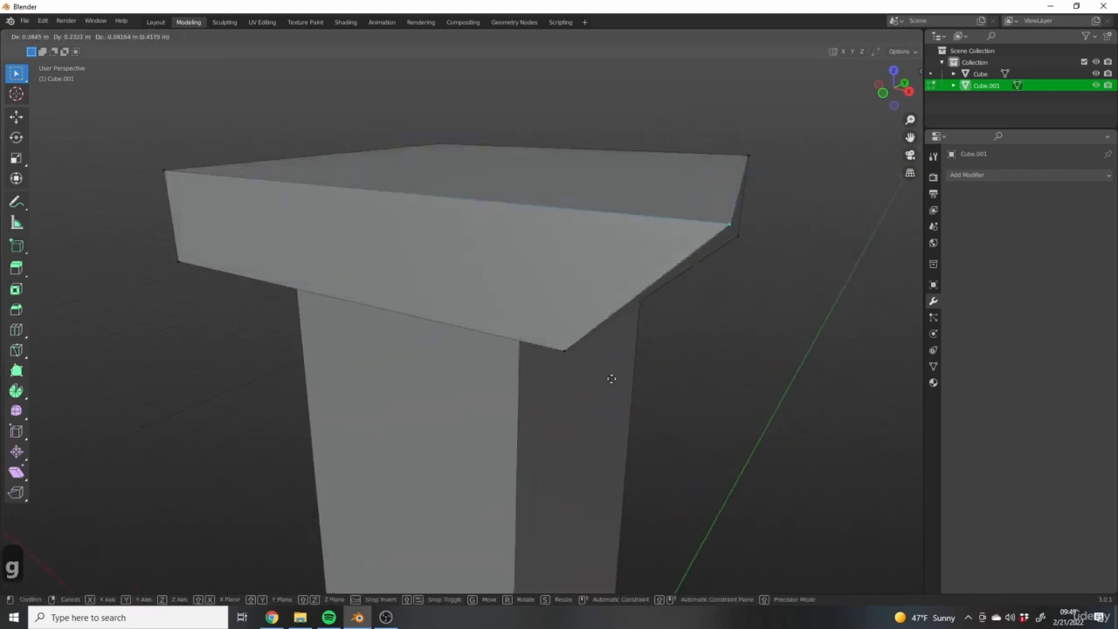
left_click(457, 243)
left_click(743, 154)
key("g")
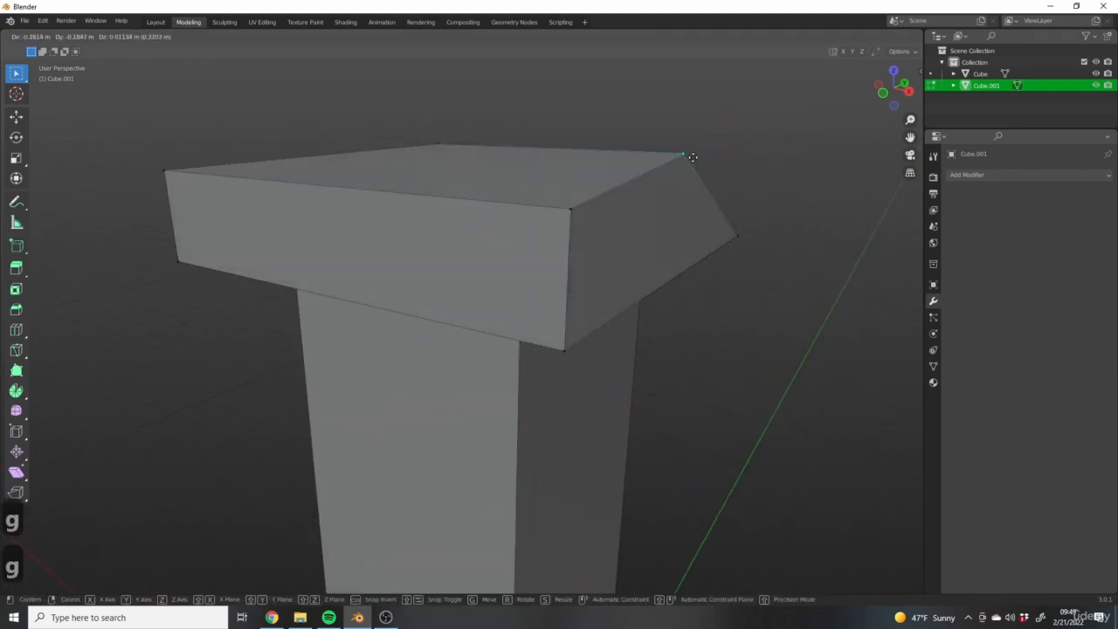
left_click(816, 177)
key("ctrl+z")
scroll(451, 297, "down", 4)
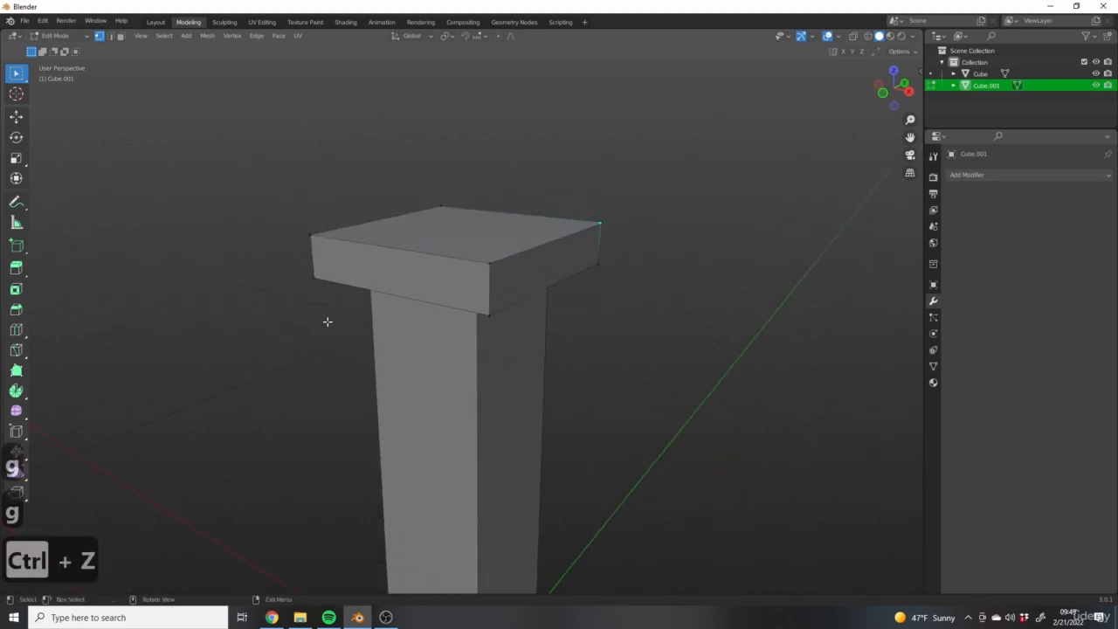
middle_click_drag(390, 337, 416, 303)
middle_click_drag(637, 333, 454, 269, "shift")
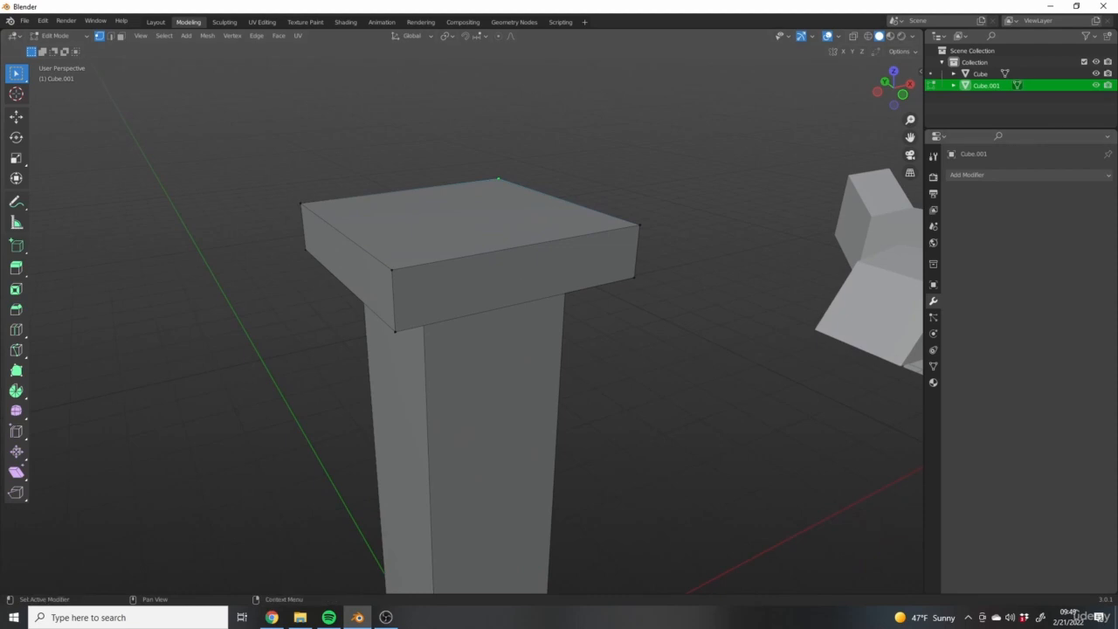
Step: Return to Object Mode and delete both the pillar and the other extruded cube object
scroll(463, 337, "down", 8)
key("Tab")
key("x")
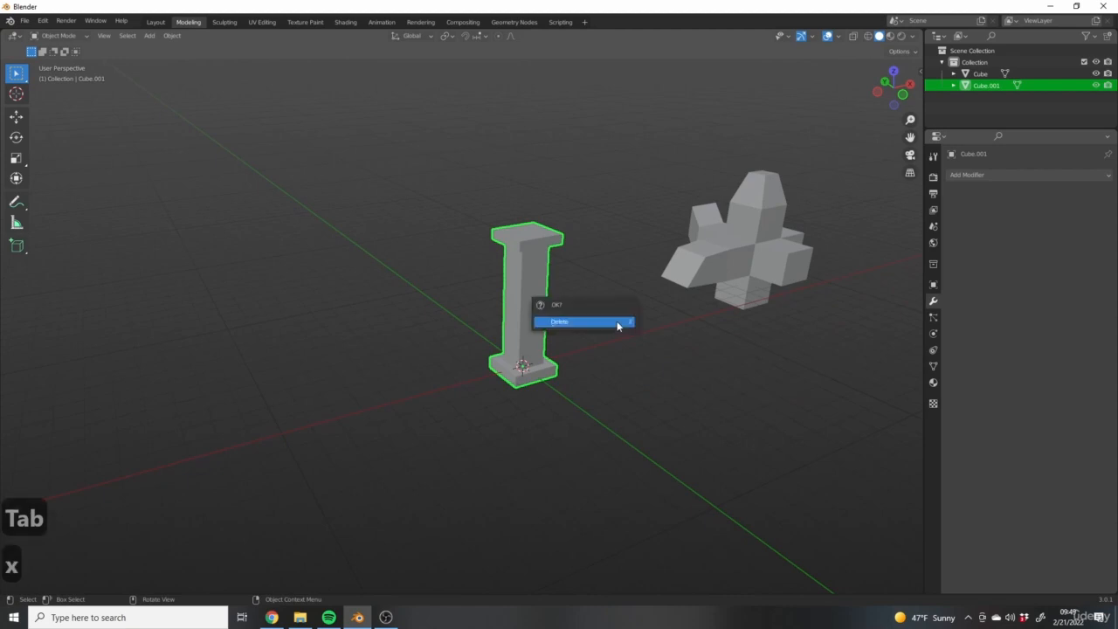
left_click(617, 321)
left_click(747, 261)
key("x")
left_click(750, 262)
Step: Add a new cube at the origin and enter Edit Mode with face selection
key("shift+a")
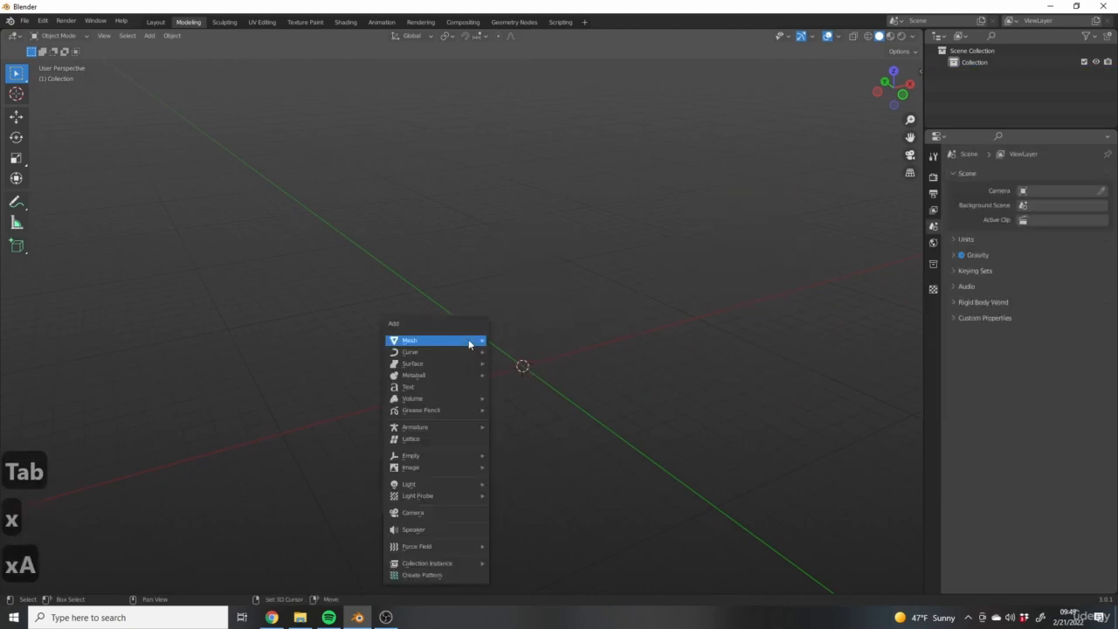
mouse_move(469, 342)
left_click(536, 353)
scroll(538, 367, "up", 4)
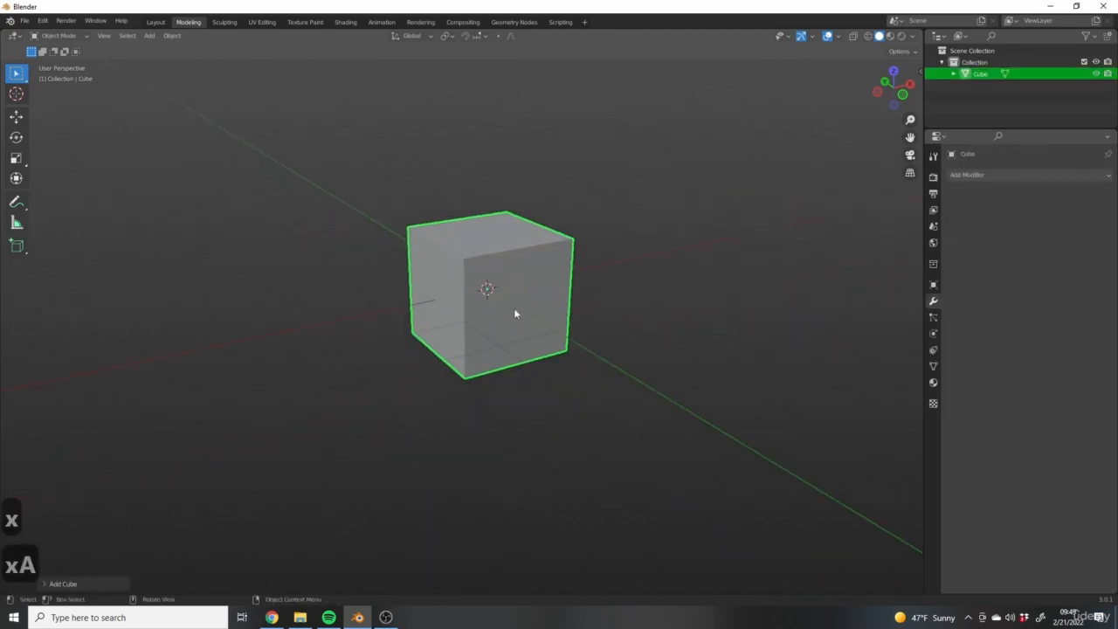
key("Tab")
middle_click_drag(582, 362, 524, 332)
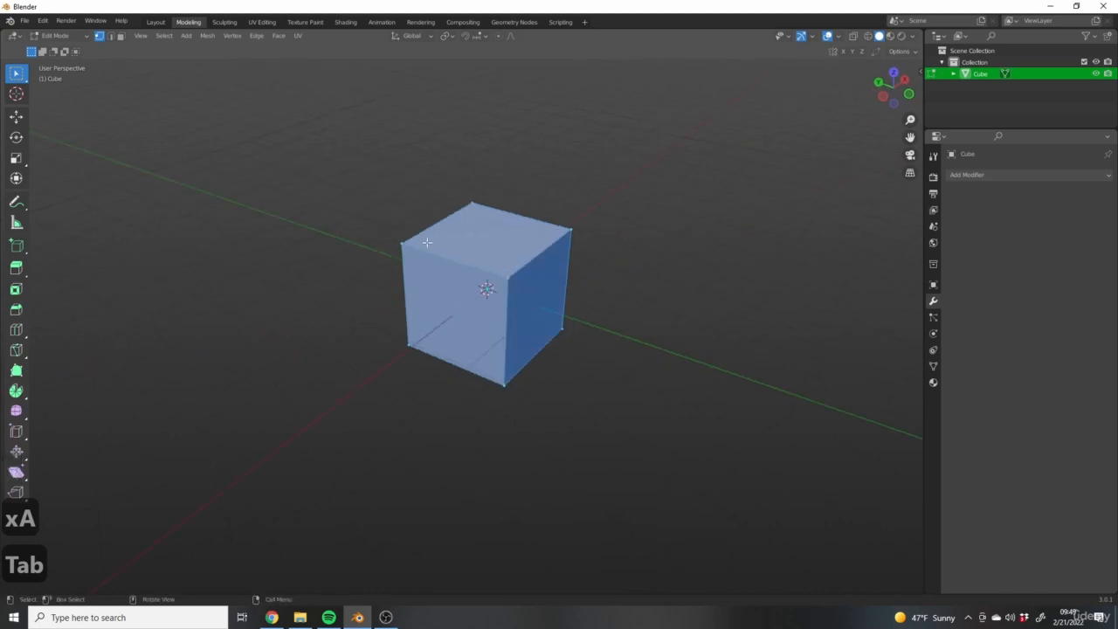
left_click(121, 36)
Step: Start extruding the cube's side face, cancel its movement to leave an in-place extrusion, and undo that extrusion
left_click(503, 231)
middle_click_drag(502, 232, 564, 347)
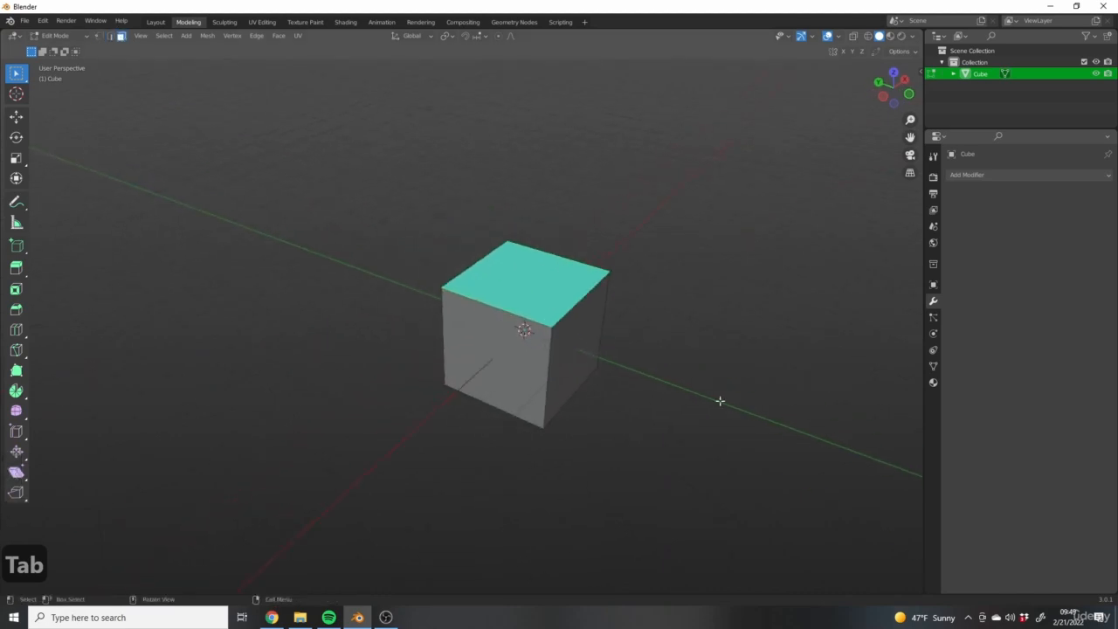
left_click(574, 352)
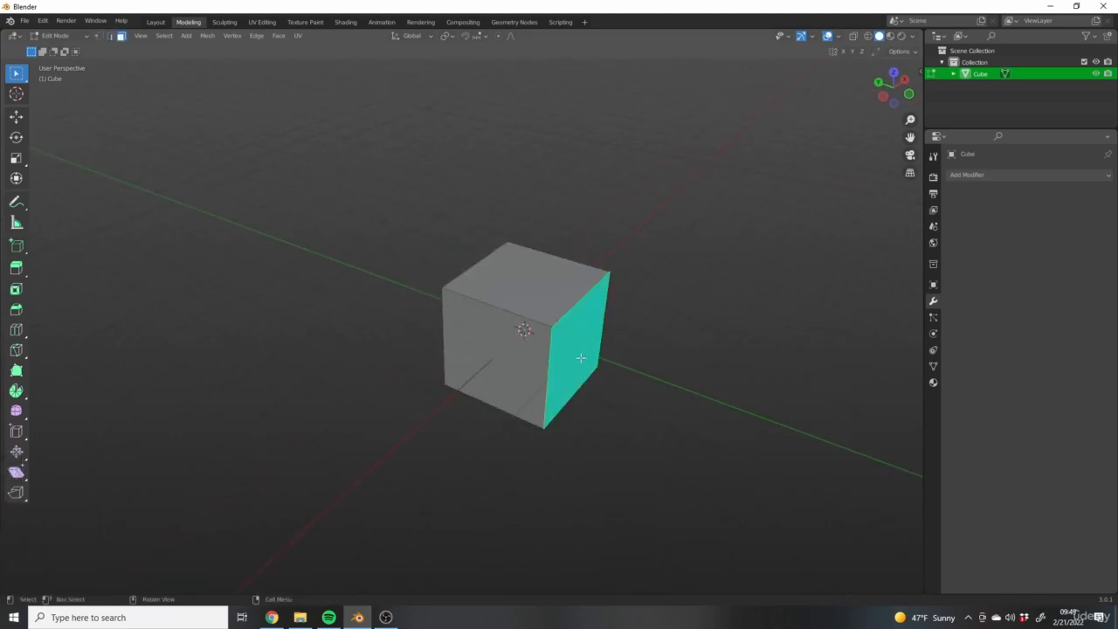
key("e")
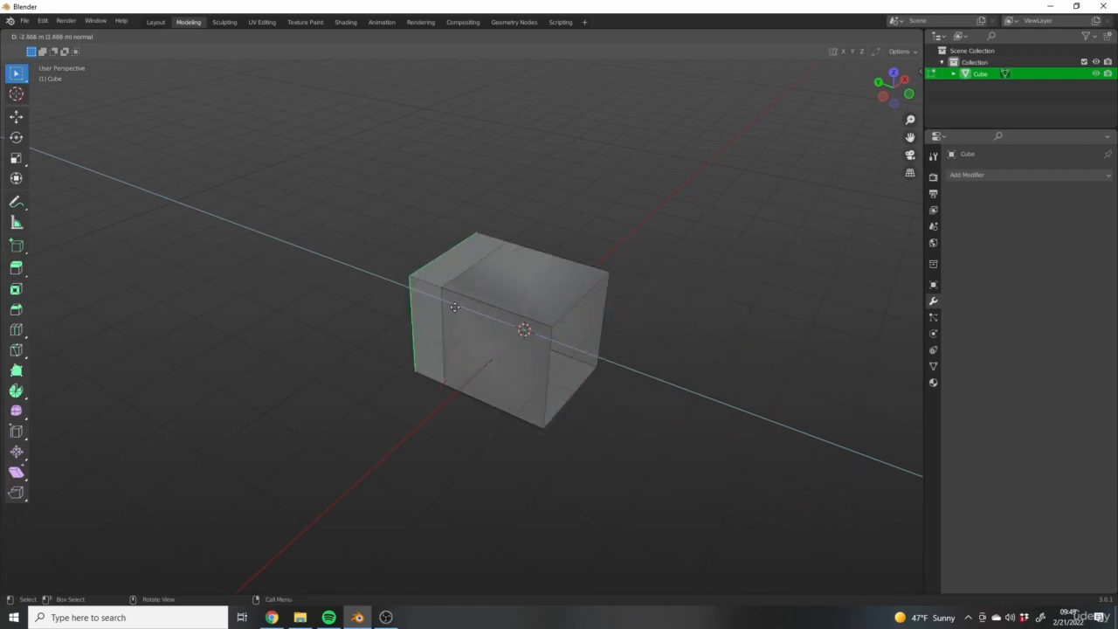
right_click(765, 402)
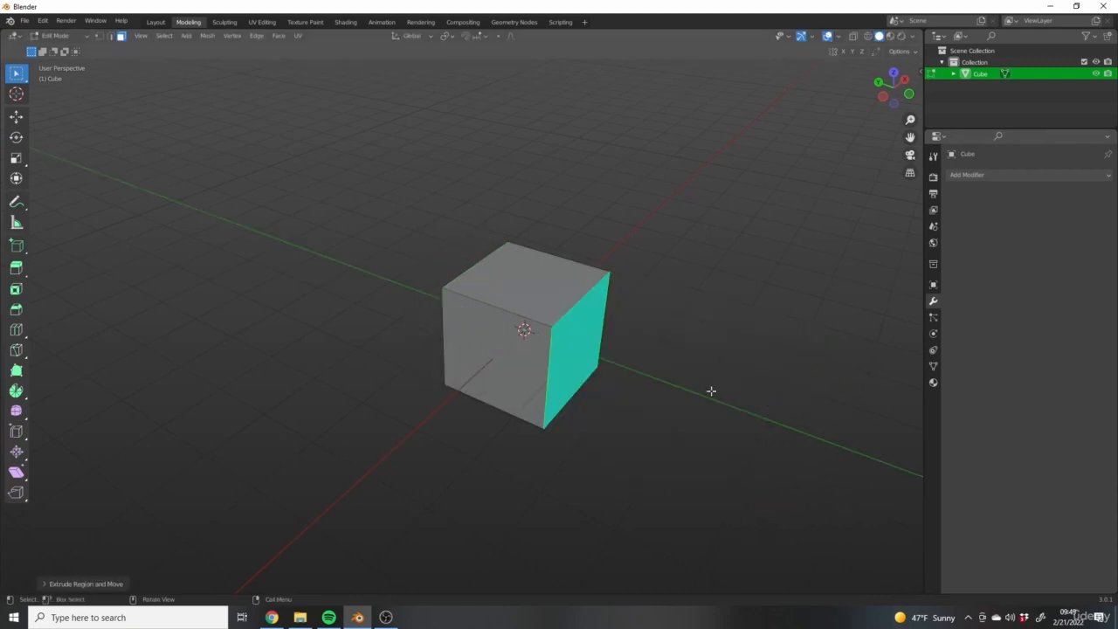
key("ctrl+z")
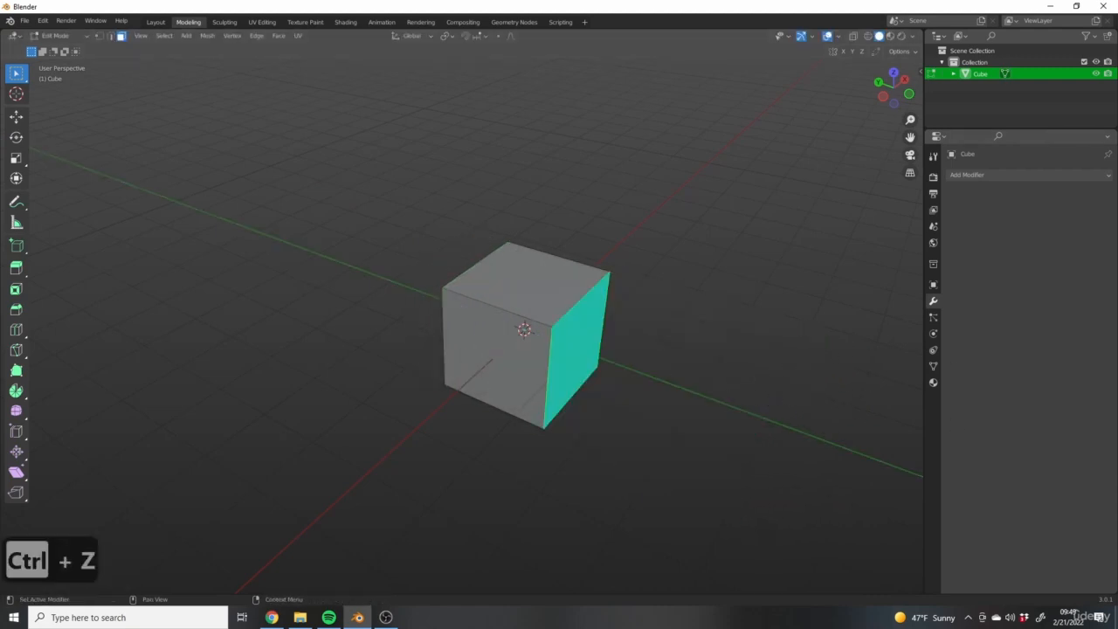
Step: Extrude two adjacent side faces of the cube outward freehand, one along negative X and one along negative Y
middle_click_drag(647, 347, 593, 305)
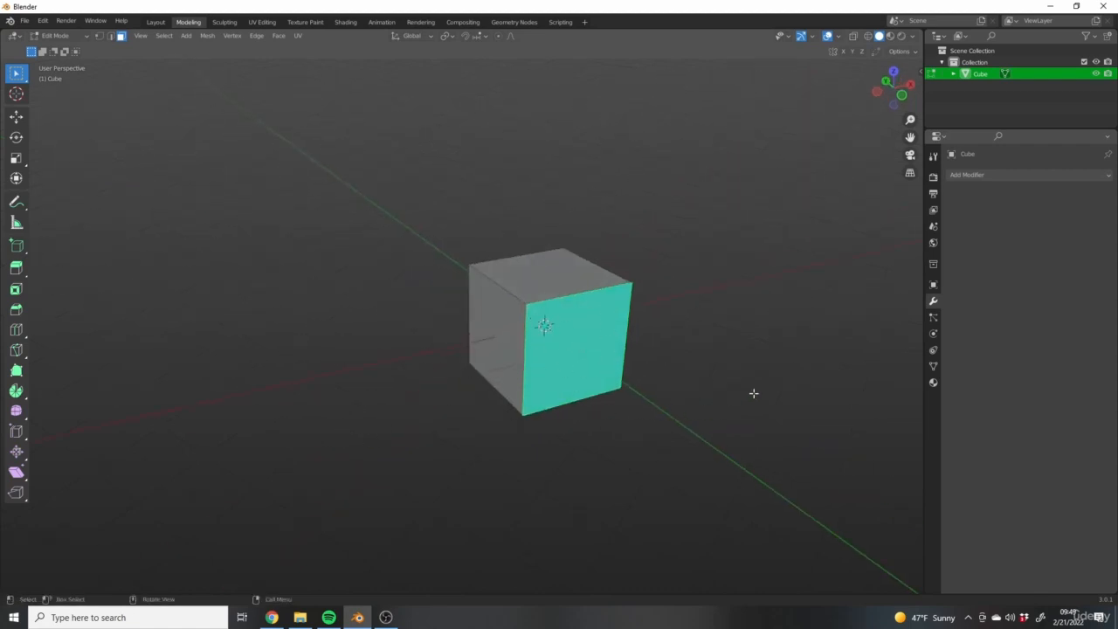
middle_click_drag(721, 325, 617, 394)
key("e")
left_click(530, 394)
left_click(620, 370)
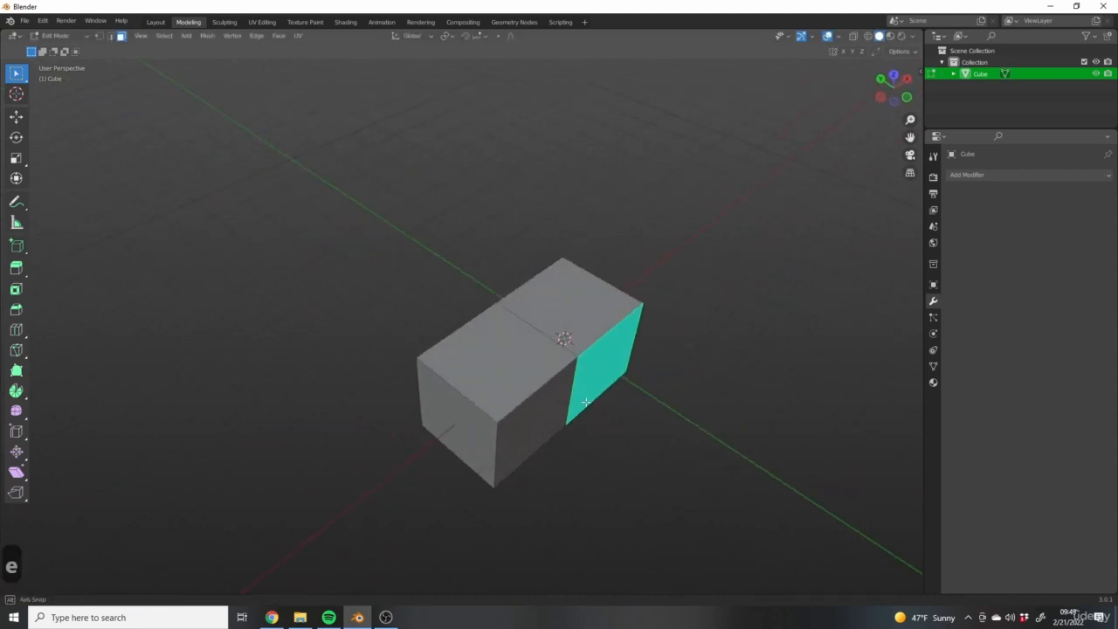
key("e")
left_click(664, 463)
Step: Extrude the cube's positive X side face outward freehand and its top face upward about 1.4 m
middle_click_drag(596, 334, 516, 321)
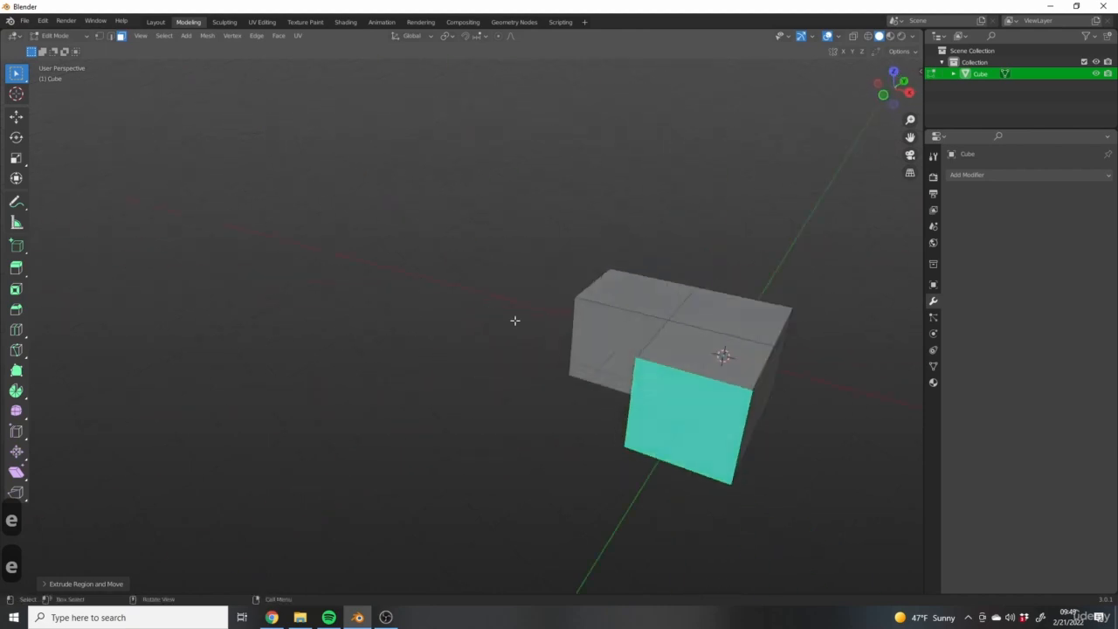
mouse_move(624, 385)
middle_mouse_down()
mouse_move(504, 324)
mouse_move(519, 374)
mouse_move(607, 389)
middle_mouse_up()
left_click(502, 253)
key("e")
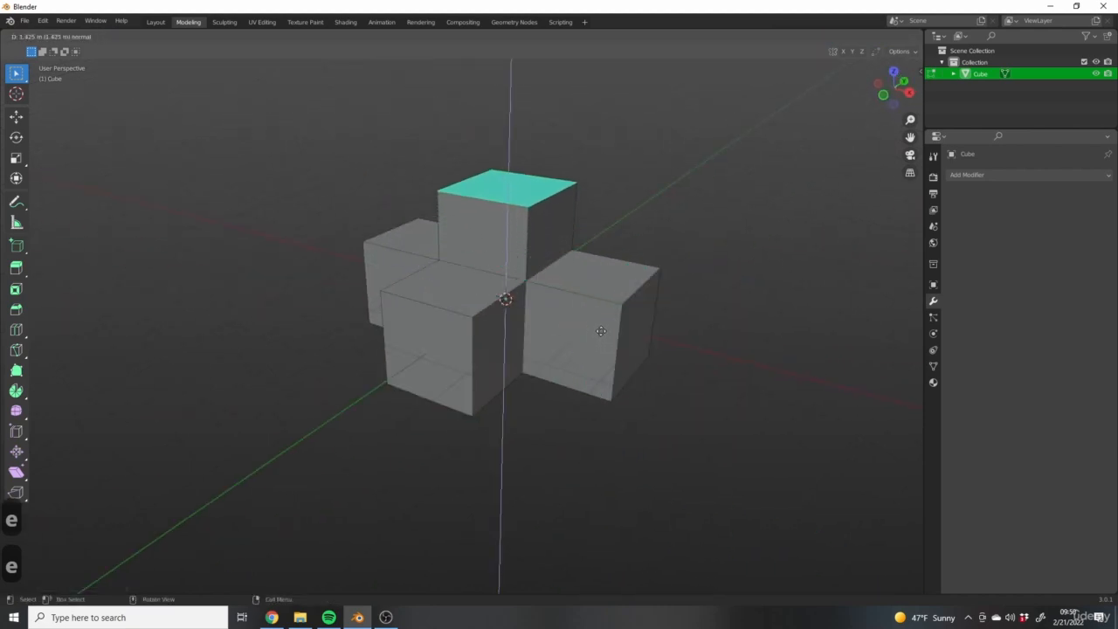
left_click(602, 329)
Step: Return to Object Mode and view the extruded block shape from several sides
middle_click_drag(706, 367, 603, 302)
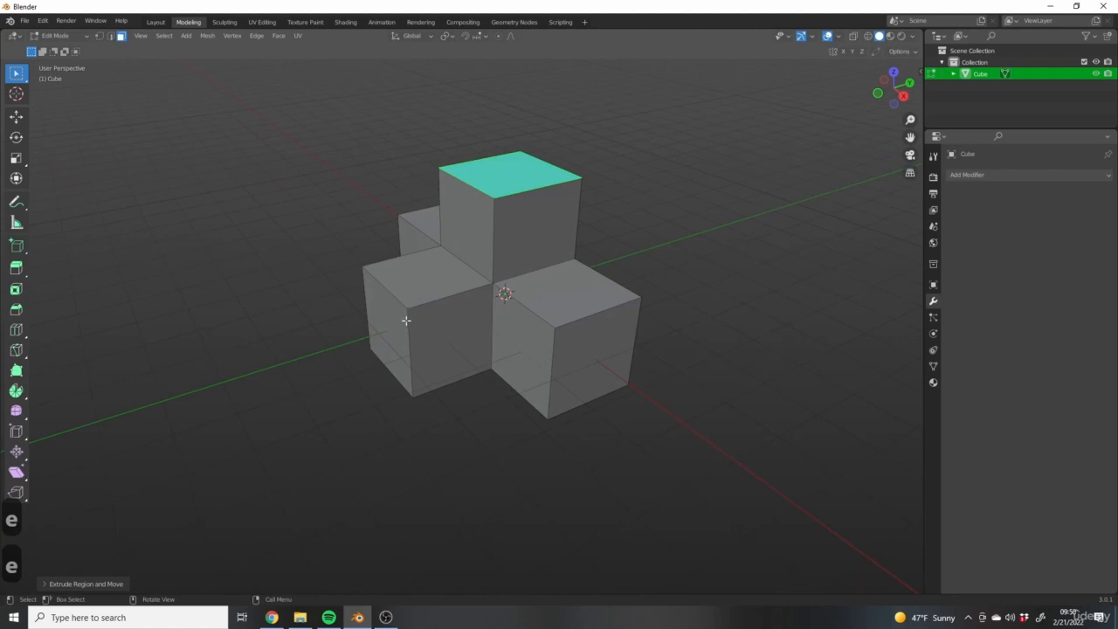
middle_click_drag(406, 321, 509, 194)
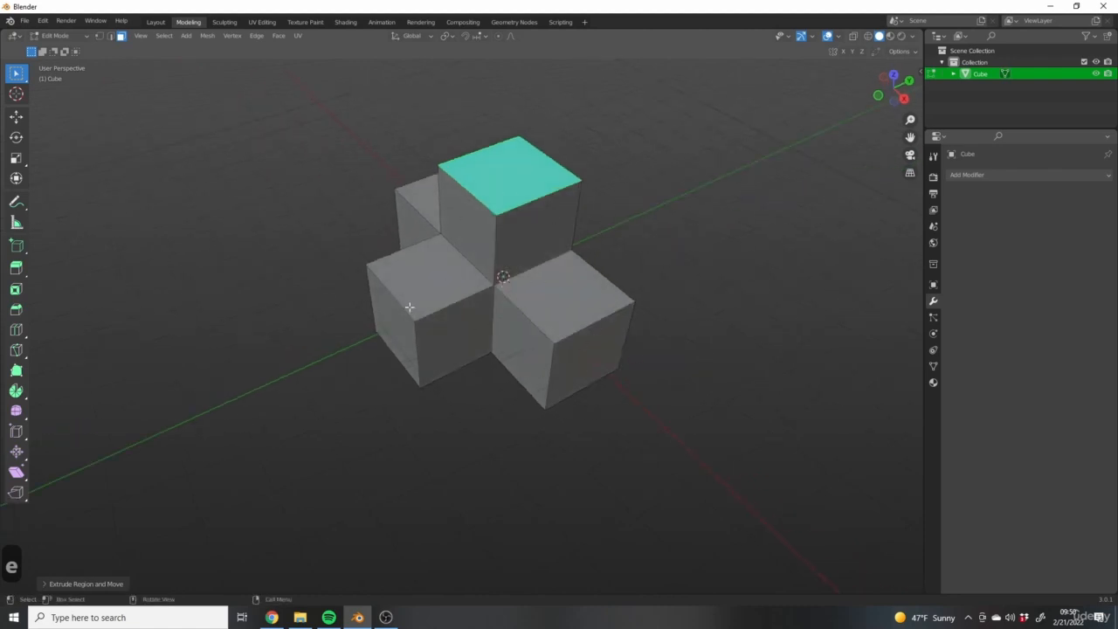
middle_click_drag(508, 321, 545, 340, "shift")
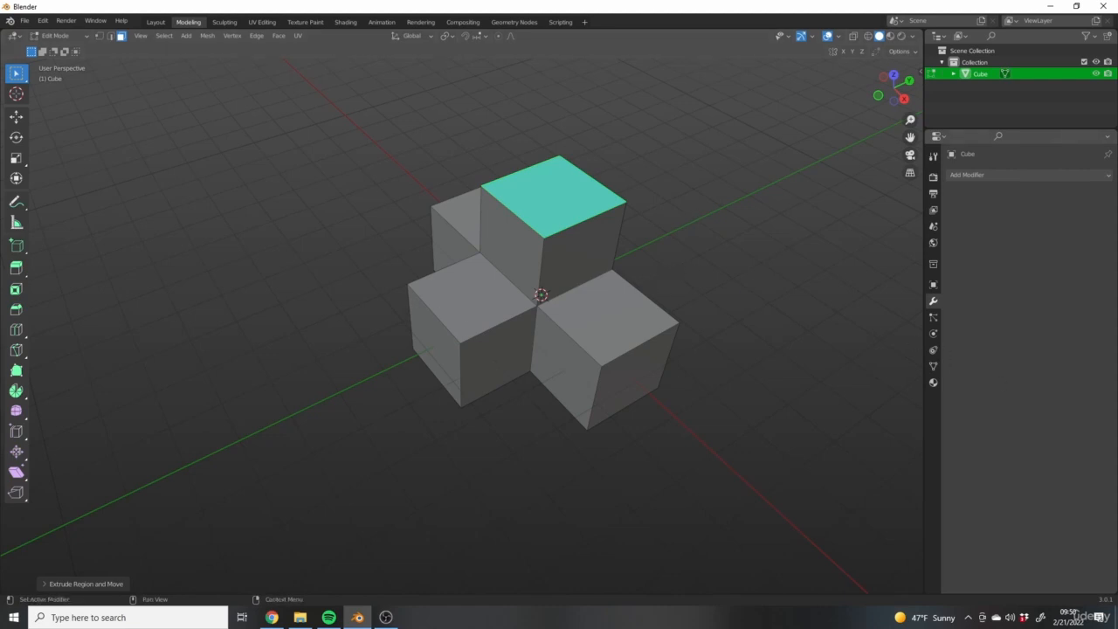
middle_click_drag(507, 243, 619, 309)
key("Tab")
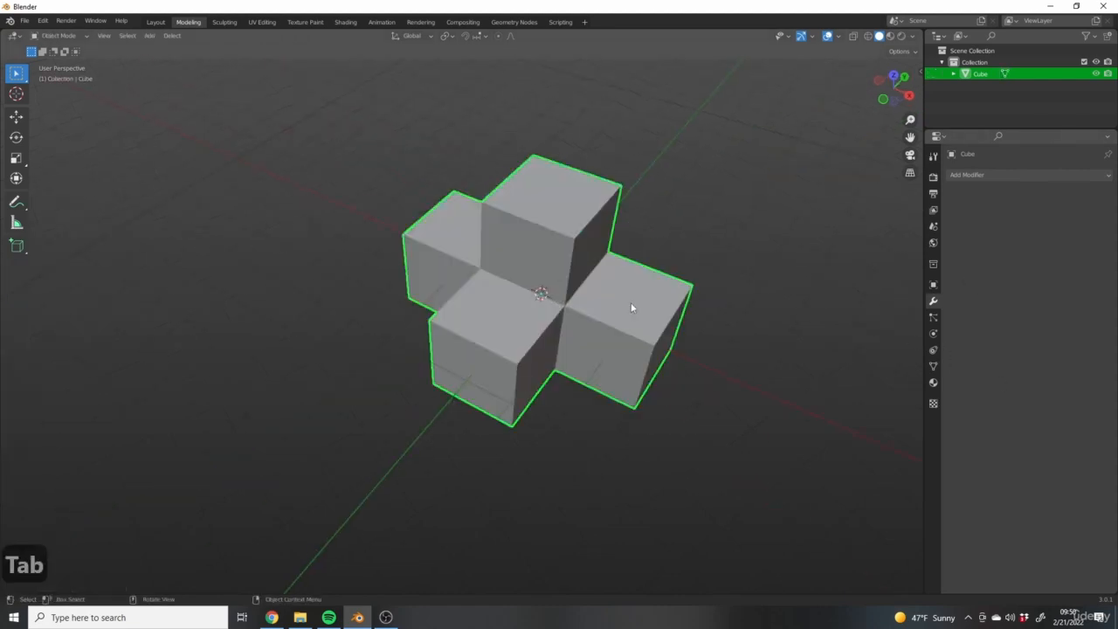
middle_click_drag(553, 262, 465, 317)
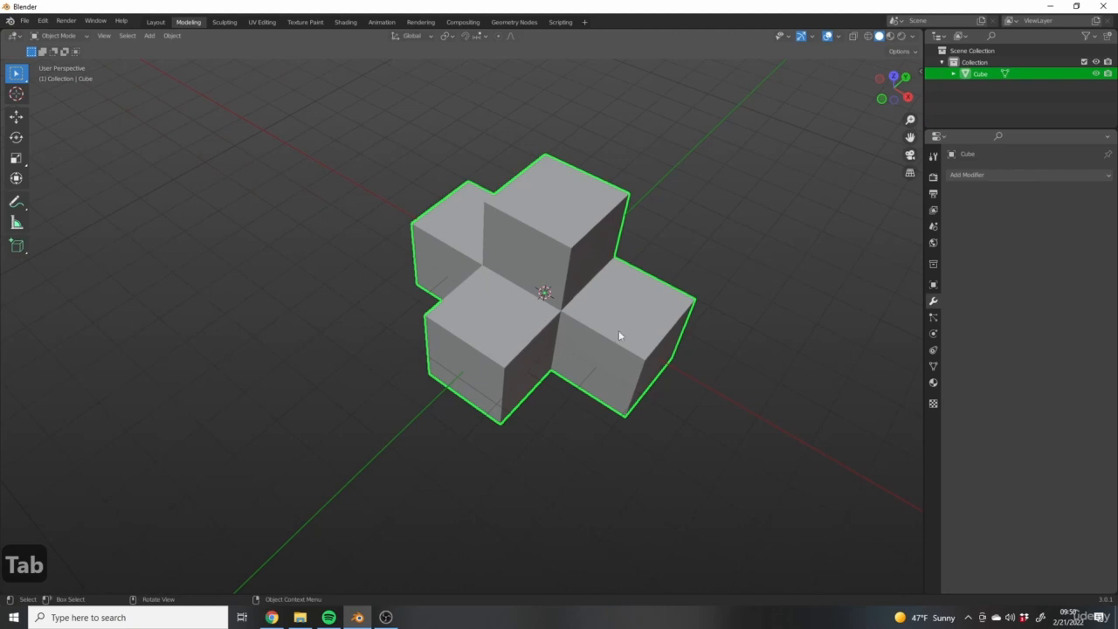
Step: Rotate the whole block object freehand around the Z axis
key("r")
key("z")
left_click(583, 348)
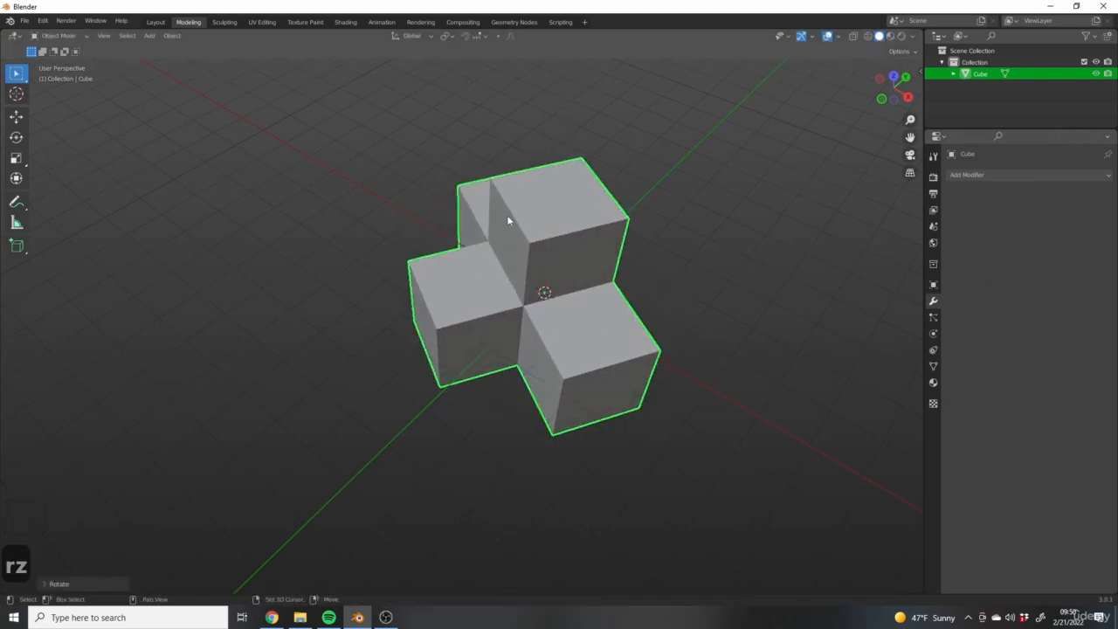
Step: Return to Edit Mode and extrude the upper block's side face facing positive Y outward freehand along its normal
middle_click_drag(506, 215, 549, 215)
key("Tab")
middle_click_drag(651, 268, 696, 298)
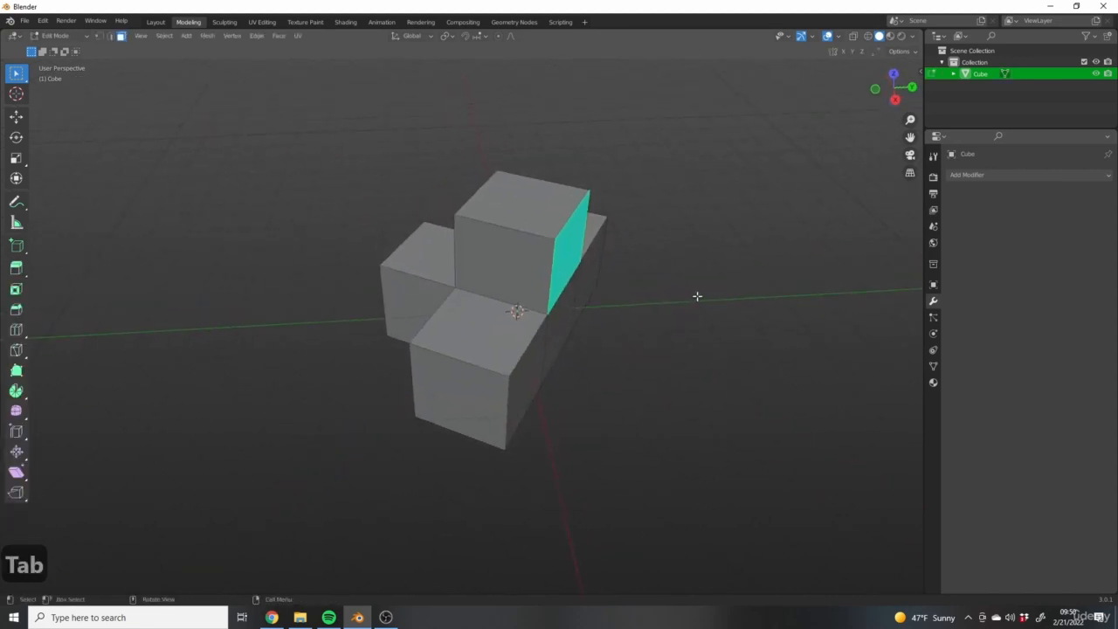
key("e")
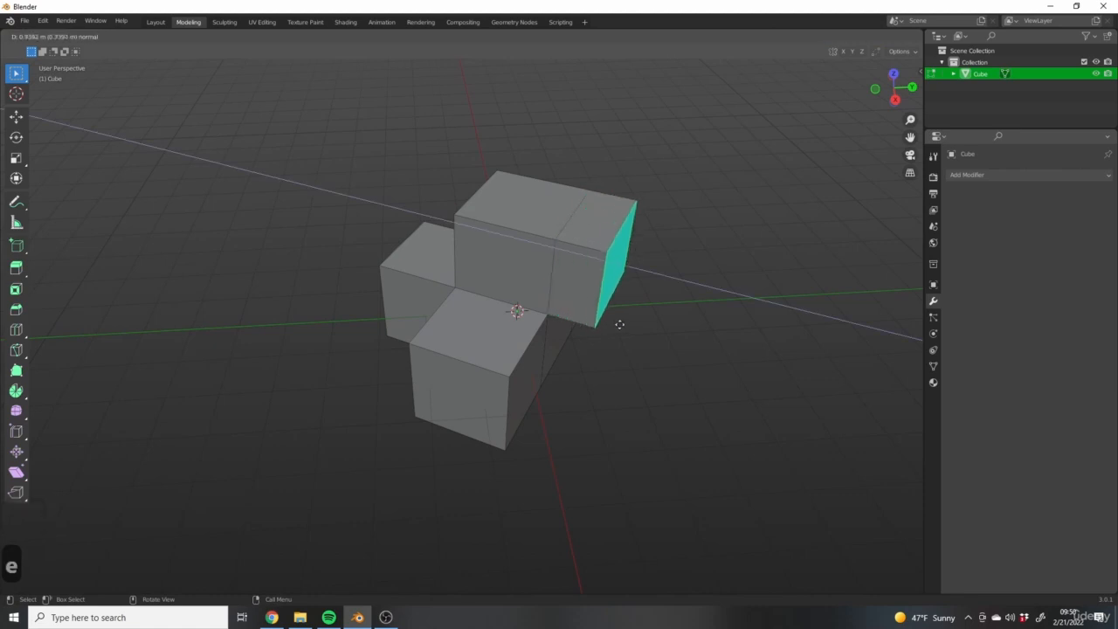
left_click(705, 351)
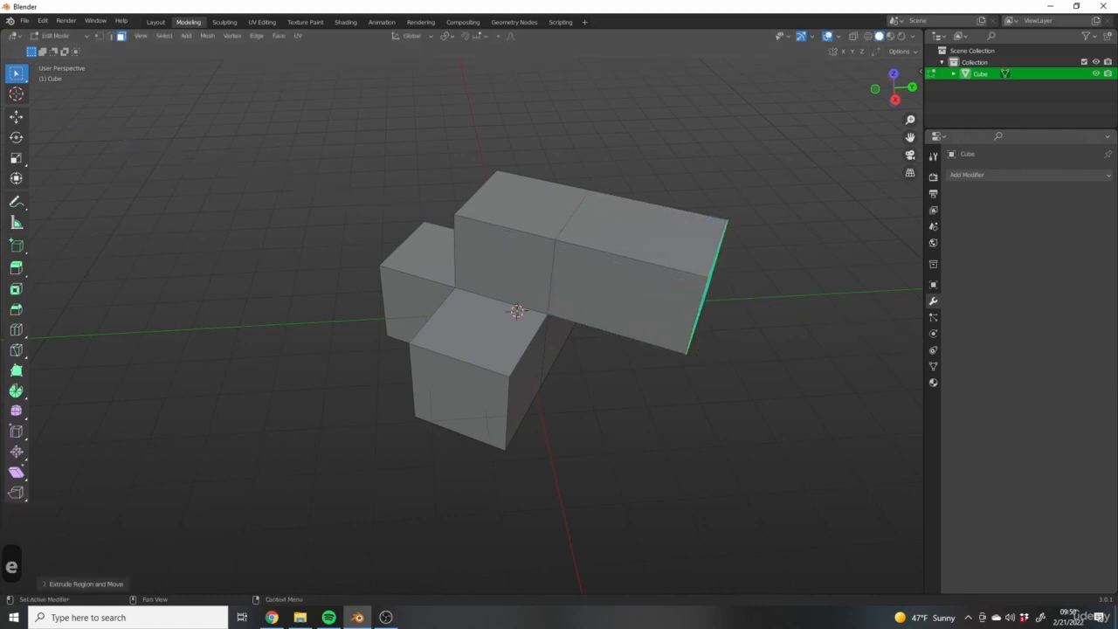
Step: Extrude the central upper block's top face upward freehand, and extrude the new layer's positive X side face outward
middle_click_drag(610, 269, 576, 309)
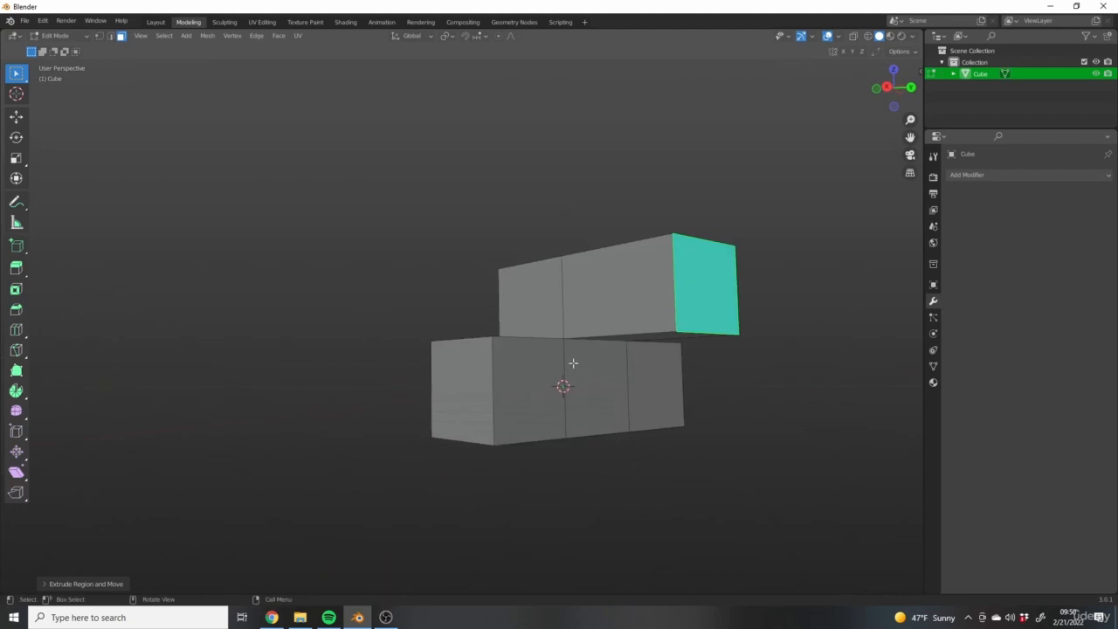
middle_click_drag(573, 363, 585, 211)
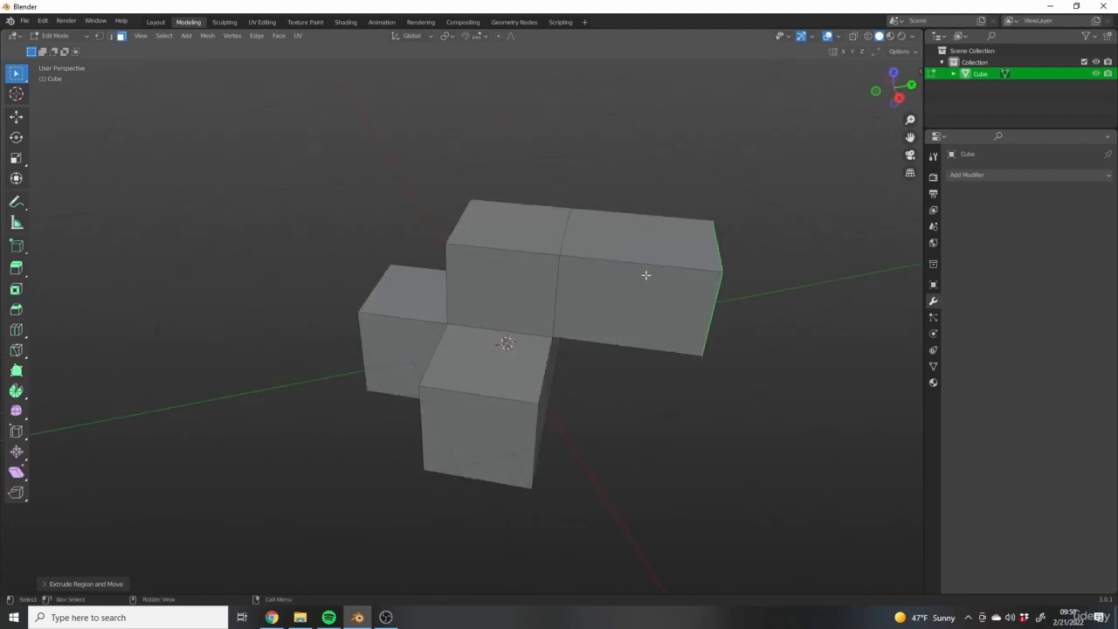
middle_click_drag(606, 224, 704, 252)
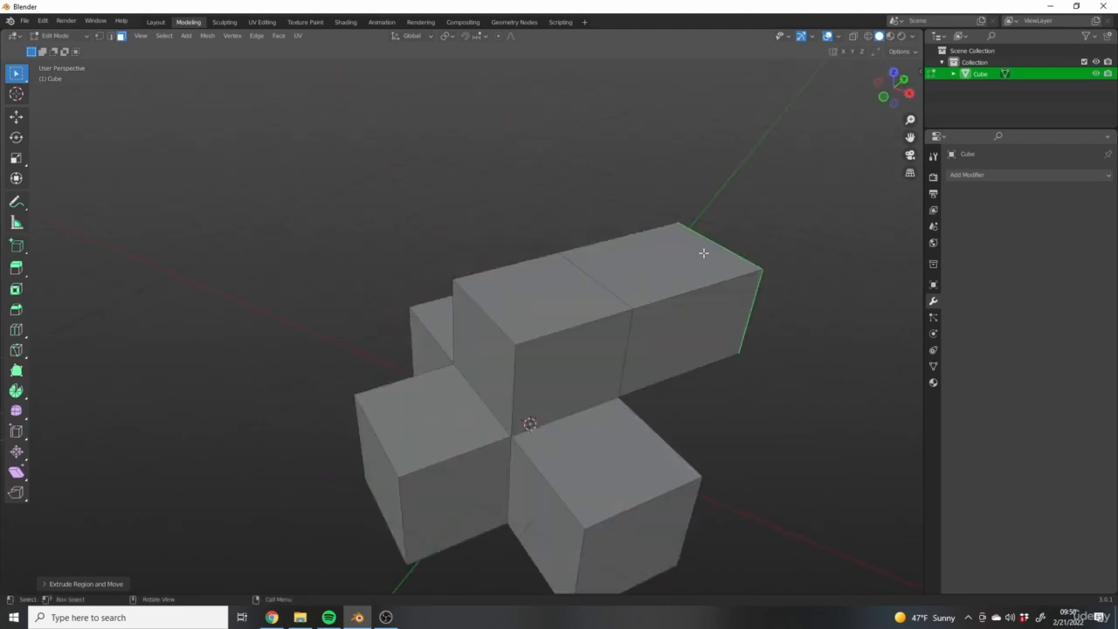
middle_click_drag(744, 360, 664, 357)
left_click(687, 361)
key("e")
left_click(667, 280)
left_click(749, 325)
key("e")
left_click(831, 337)
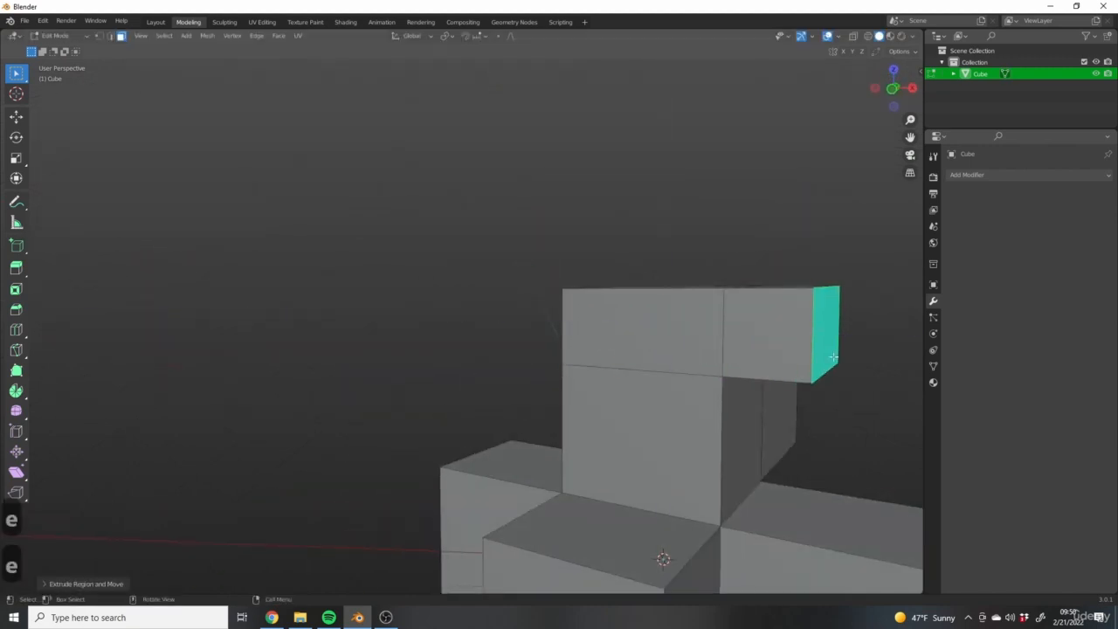
Step: Examine the extruded shape from several sides, selecting the end faces of the two lower front arms
scroll(766, 396, "down", 4)
middle_click_drag(766, 396, 861, 377)
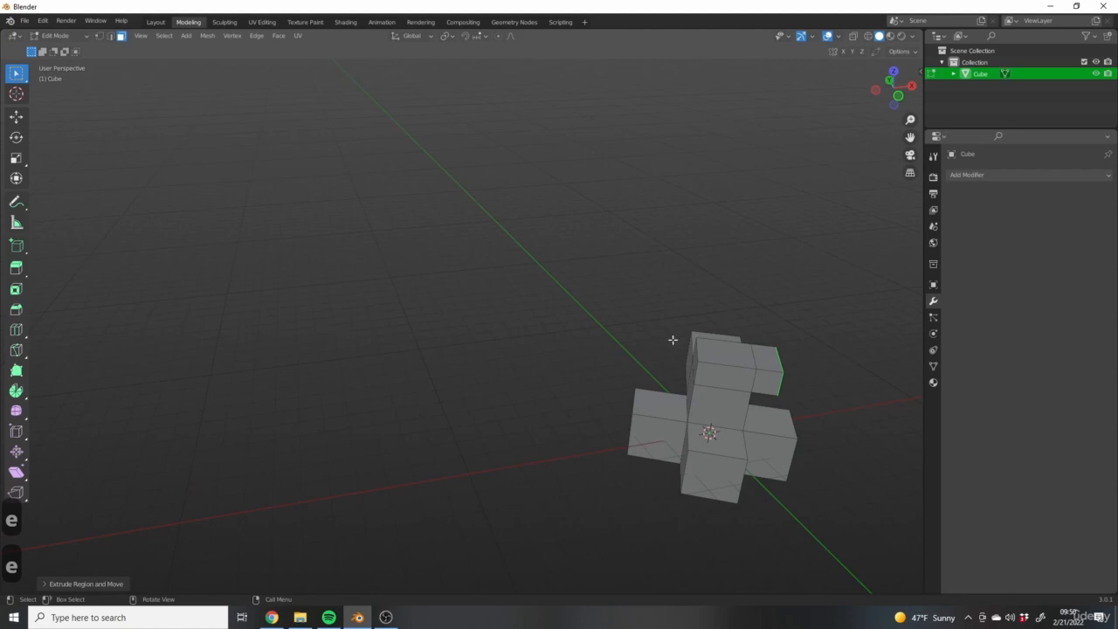
middle_click_drag(781, 340, 679, 282, "shift")
scroll(567, 353, "up", 7)
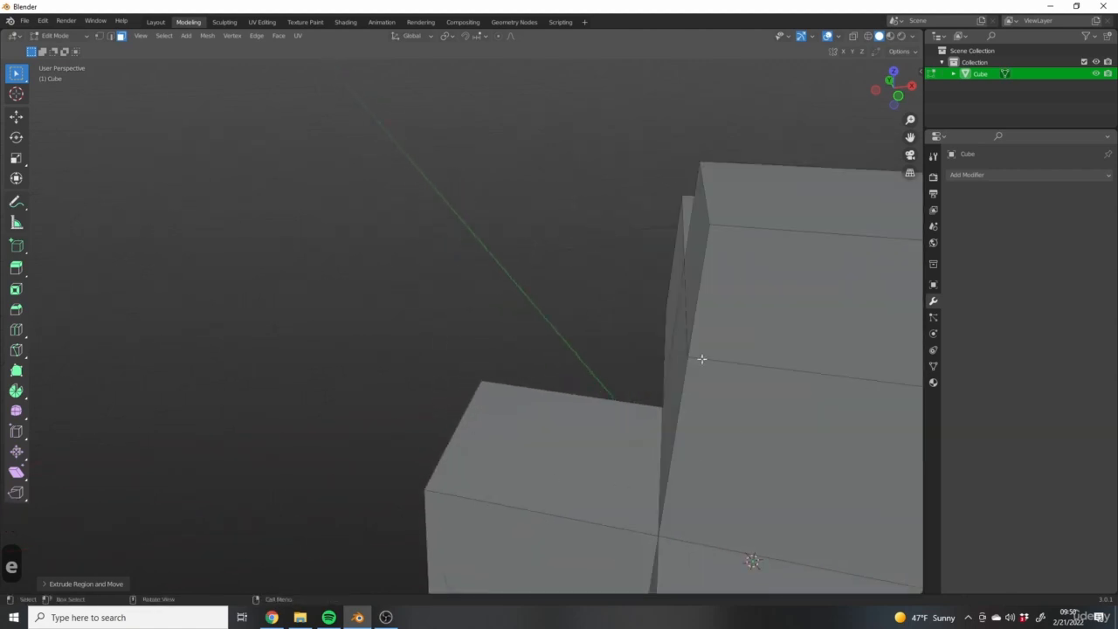
middle_click_drag(701, 359, 553, 257, "shift")
scroll(554, 257, "down", 4)
middle_click_drag(686, 274, 656, 296)
left_click(520, 365)
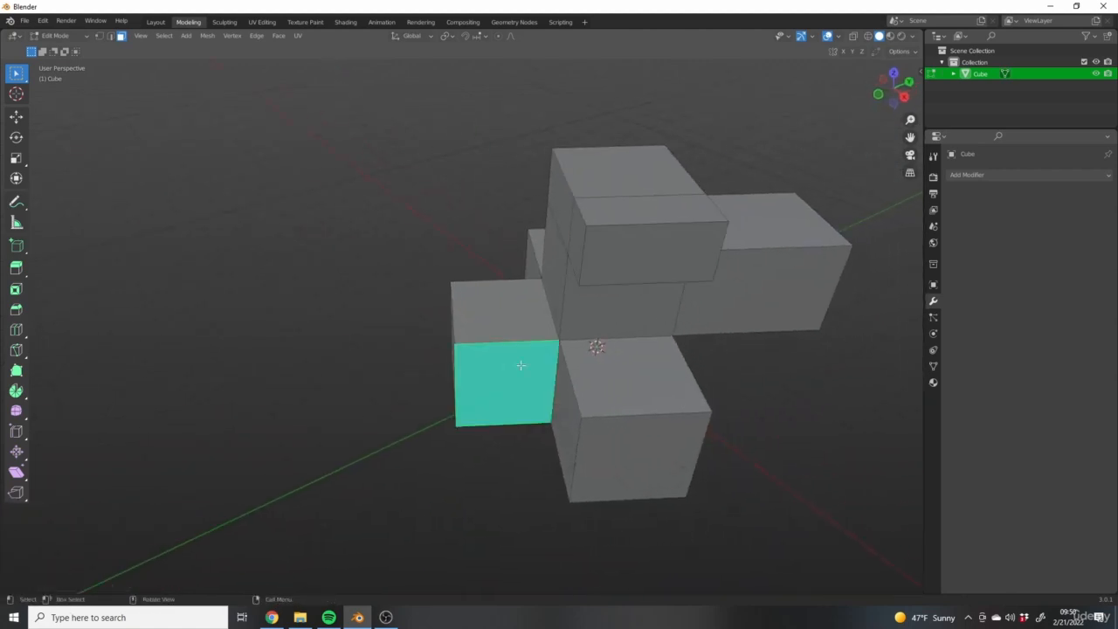
left_click(646, 432)
middle_click_drag(646, 431, 669, 389)
middle_click_drag(535, 363, 430, 326)
middle_click_drag(775, 363, 695, 349)
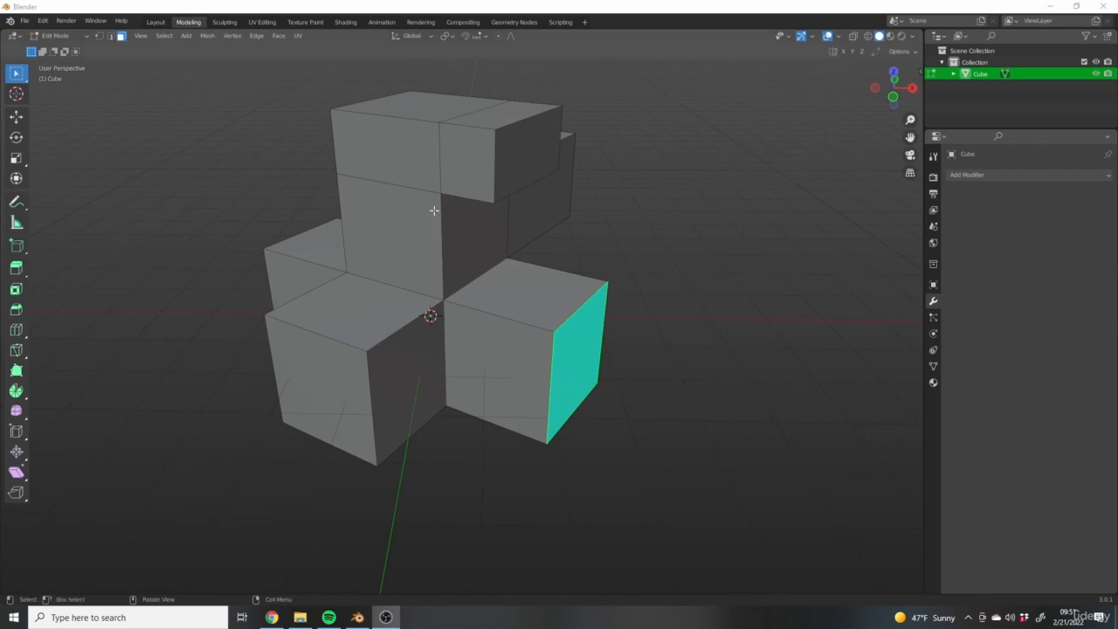
scroll(439, 121, "down", 3)
scroll(481, 207, "up", 3)
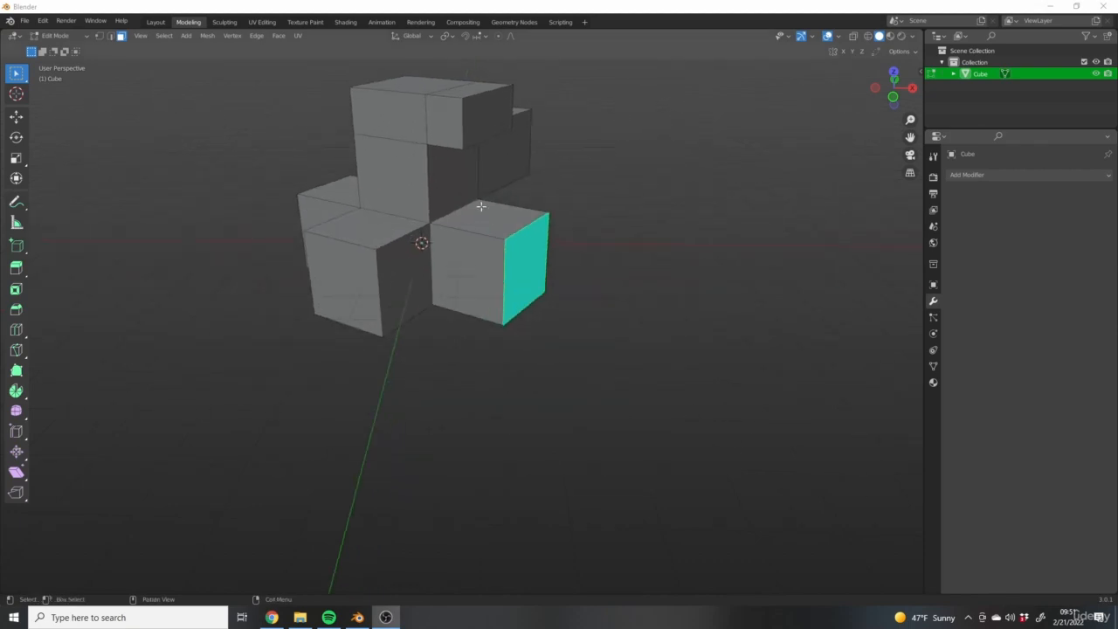
Step: Extrude the central top face upward, start moving it and cancel the move, and undo the extrusion
middle_click_drag(357, 141, 507, 252)
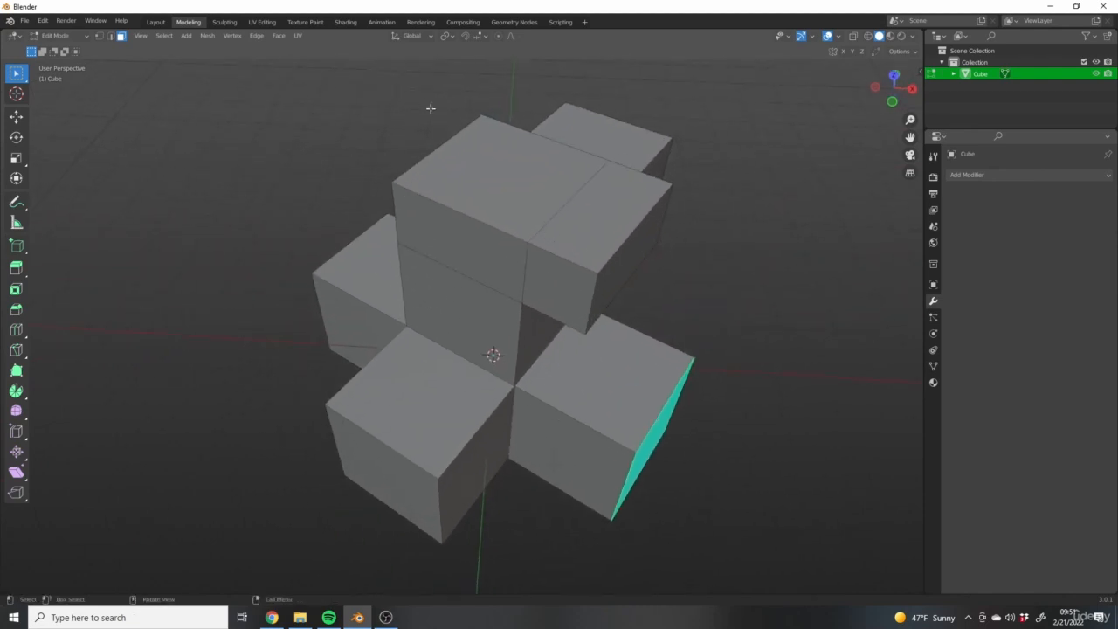
left_click(468, 163)
key("e")
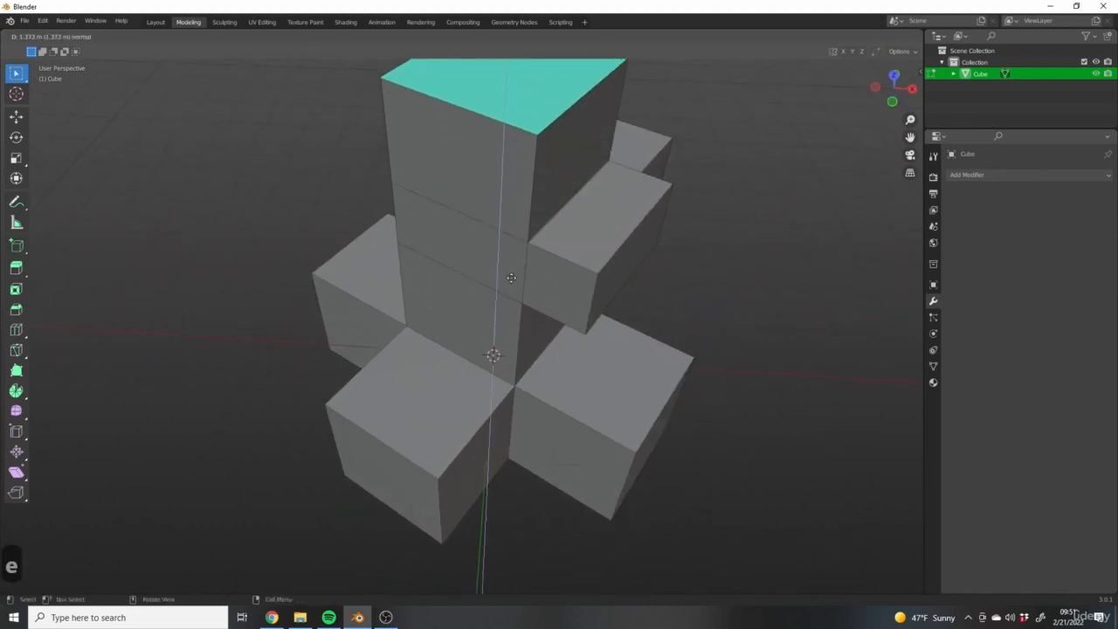
left_click(515, 255)
middle_click_drag(619, 282, 573, 386)
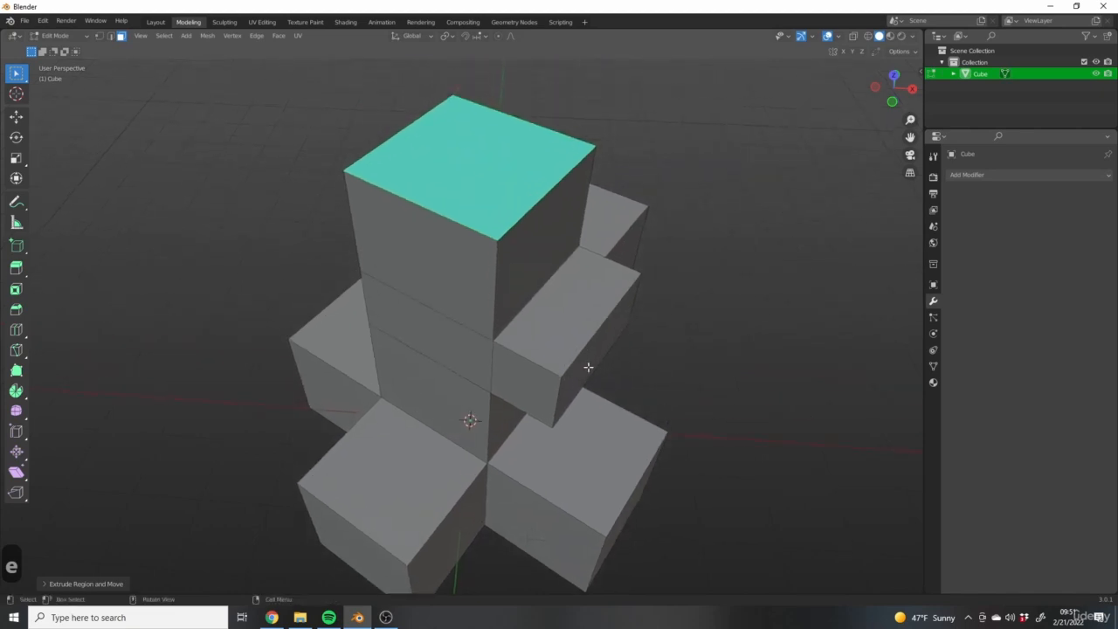
key("g")
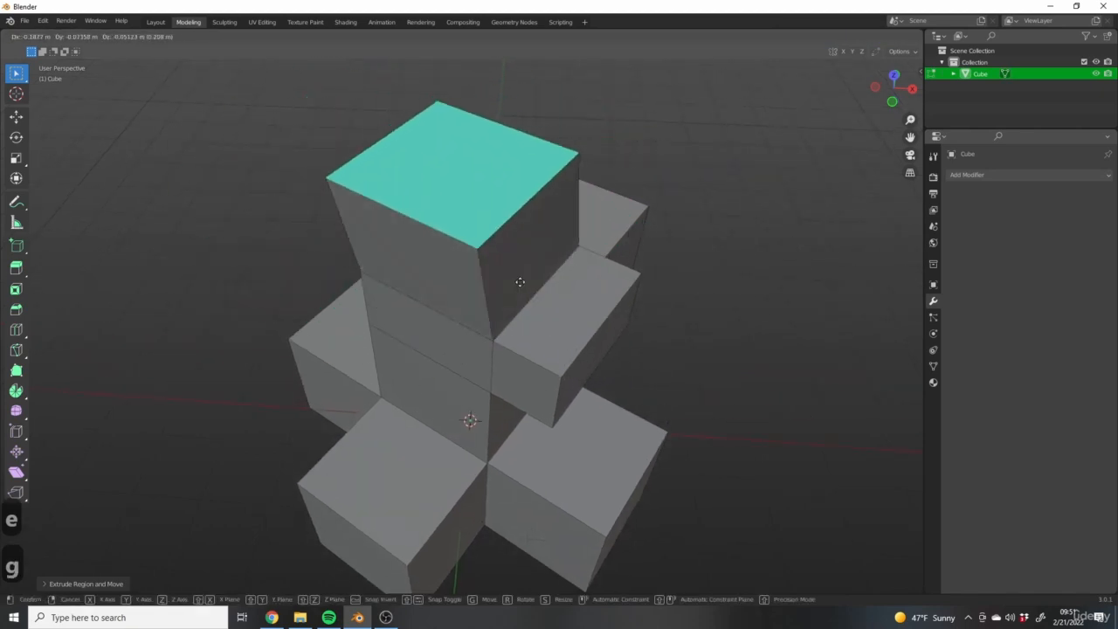
right_click(524, 281)
key("ctrl+z")
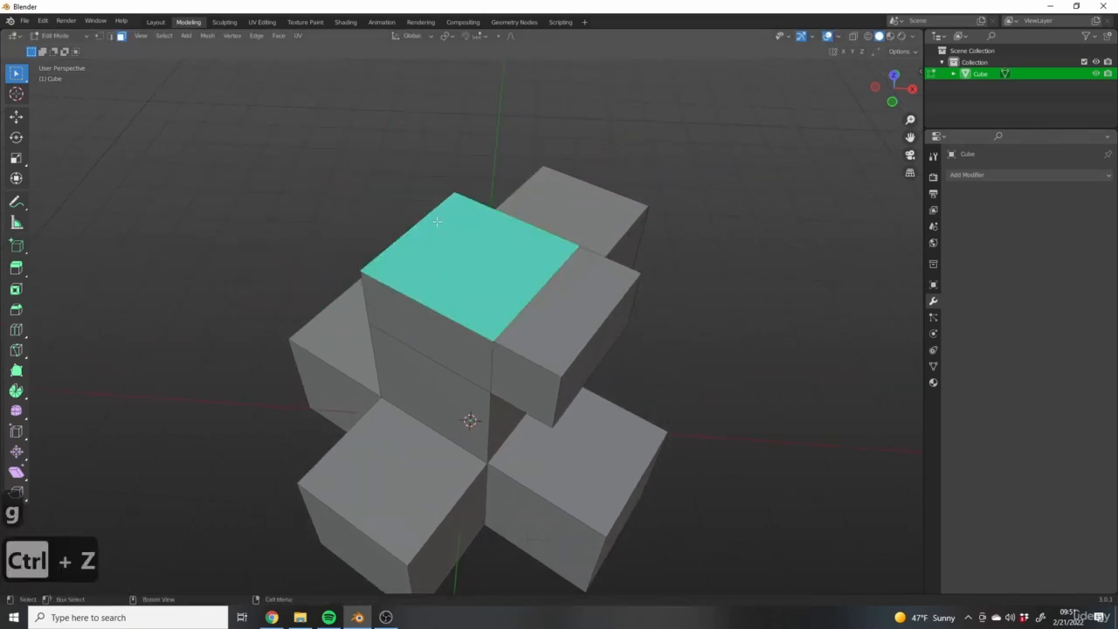
Step: Extrude the central top face upward along its normal once more and undo that extrusion
middle_click_drag(505, 342, 498, 306)
key("e")
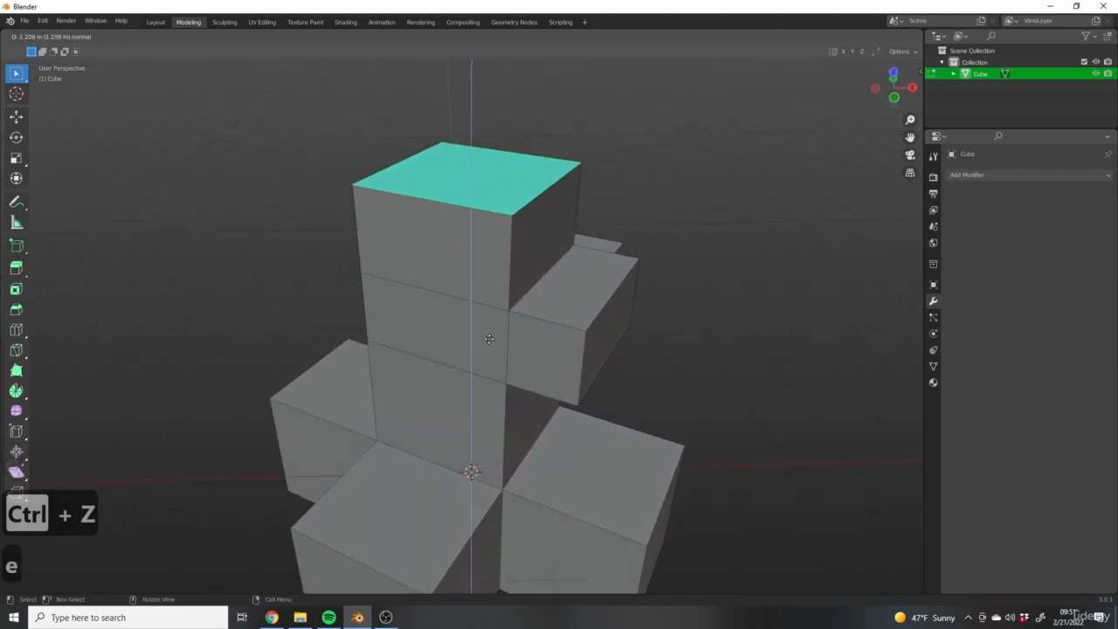
left_click(546, 334)
key("ctrl+z")
middle_click_drag(668, 402, 665, 330, "shift")
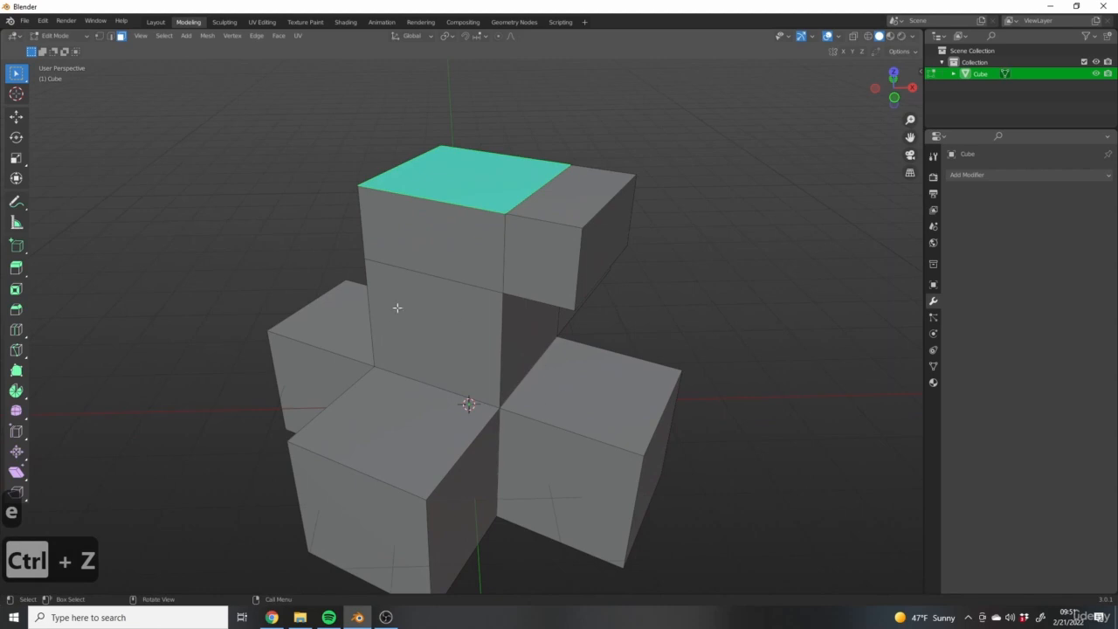
Step: Extrude the end face of the lower negative Y arm freehand, trying the global X axis before constraining it to global Y
middle_click_drag(397, 308, 599, 320)
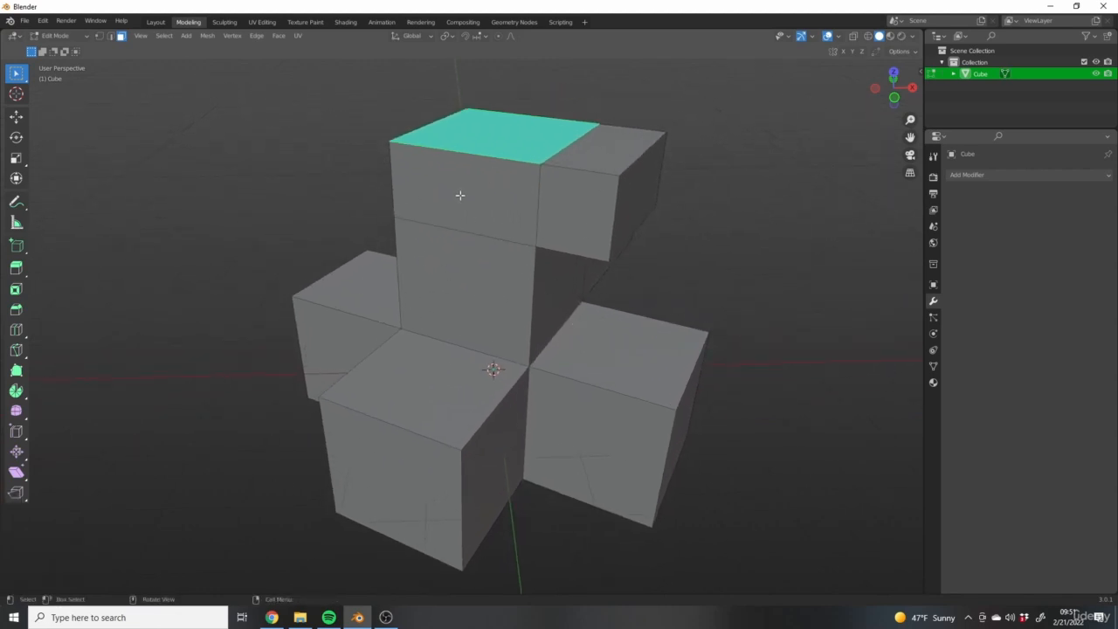
scroll(433, 268, "down", 5)
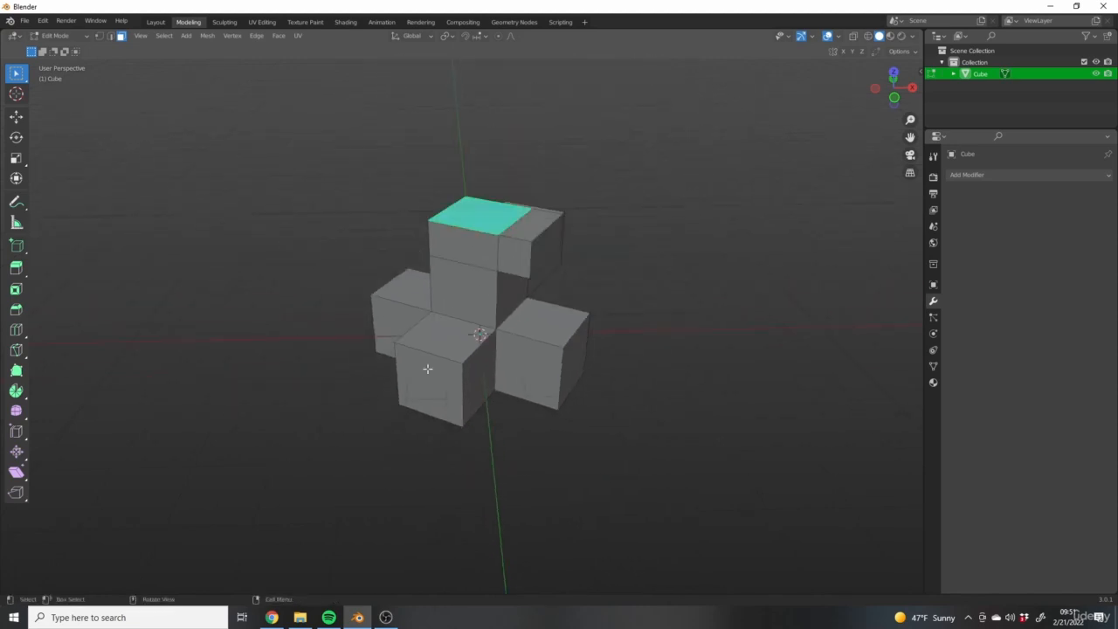
middle_click_drag(429, 370, 443, 406)
left_click(438, 382)
middle_click_drag(507, 387, 488, 395)
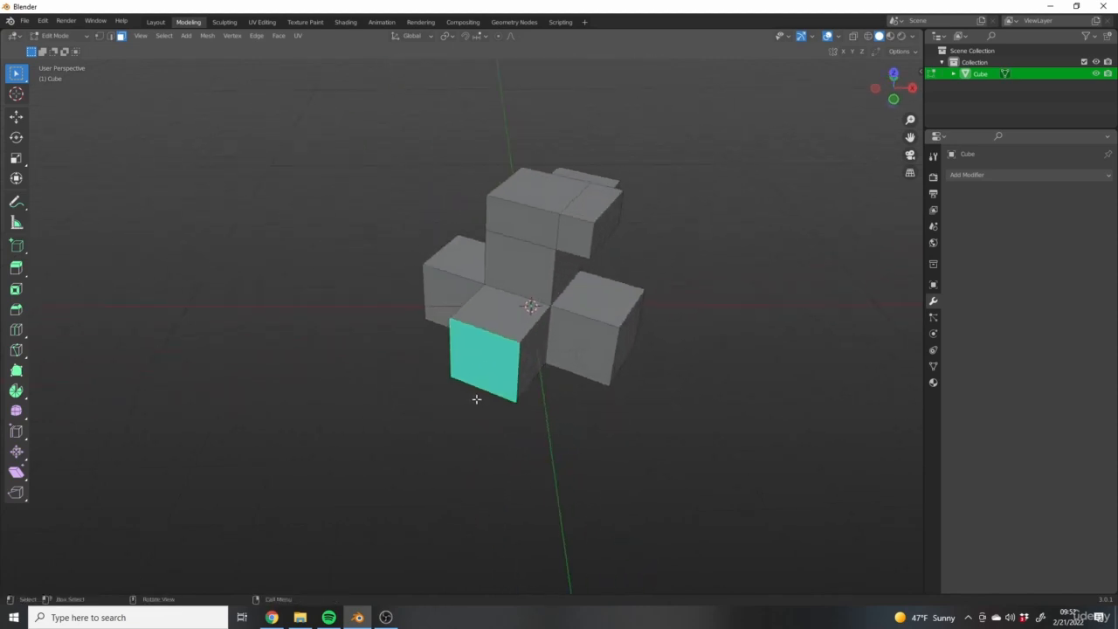
key("e")
key("x")
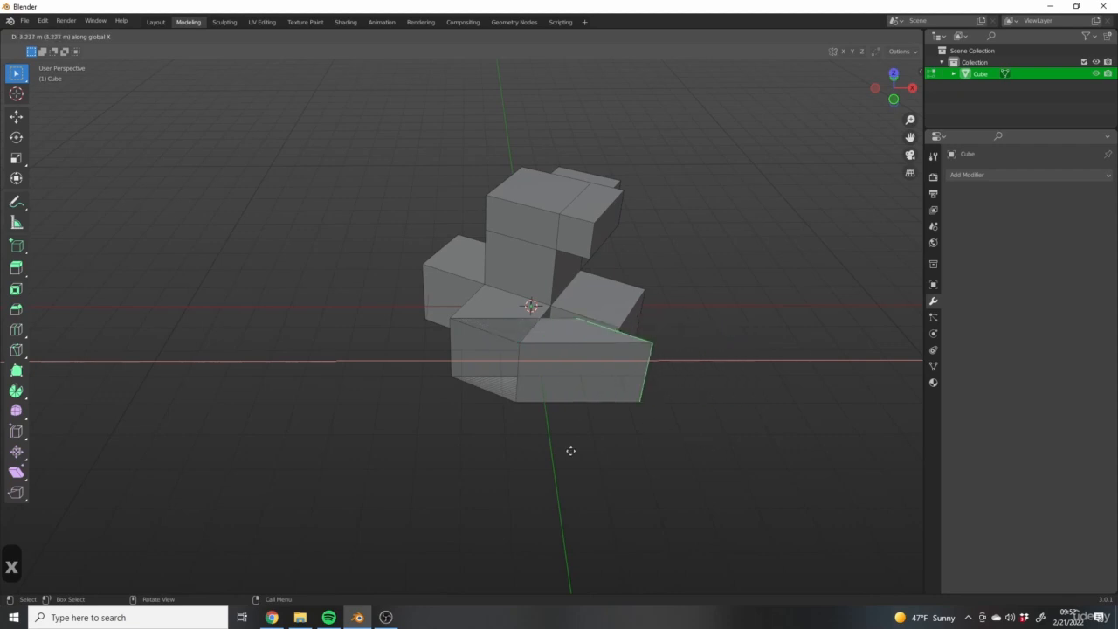
key("y")
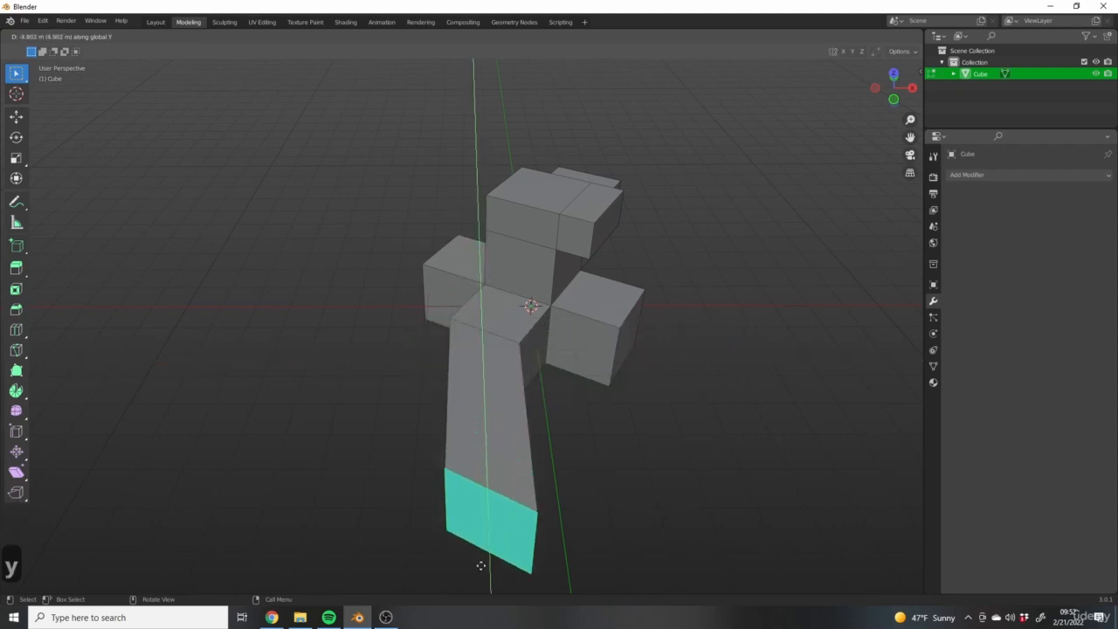
left_click(480, 495)
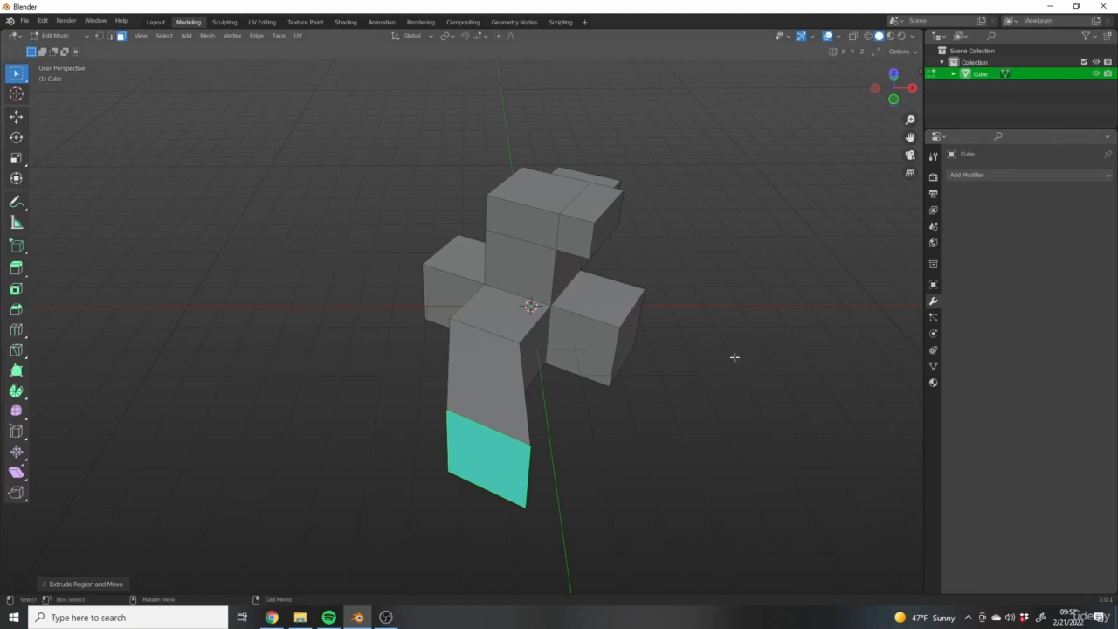
Step: Try extruding the negative Y arm's end face along its normal, global X and normal X, cancel the movement and undo the extrusion
middle_click_drag(554, 416, 702, 482)
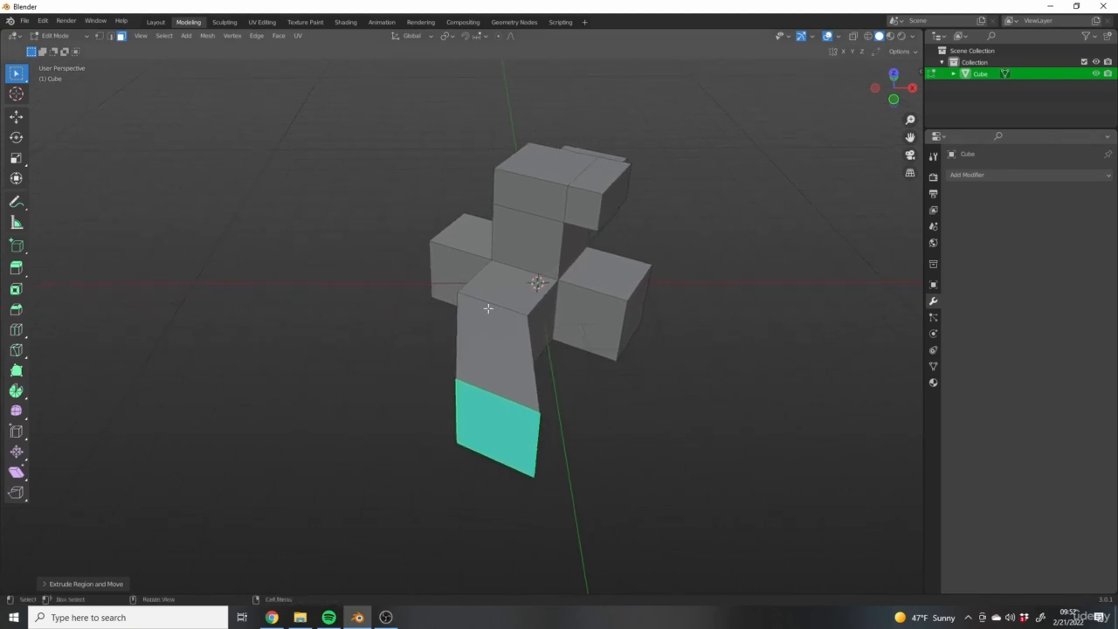
middle_click_drag(647, 509, 486, 333)
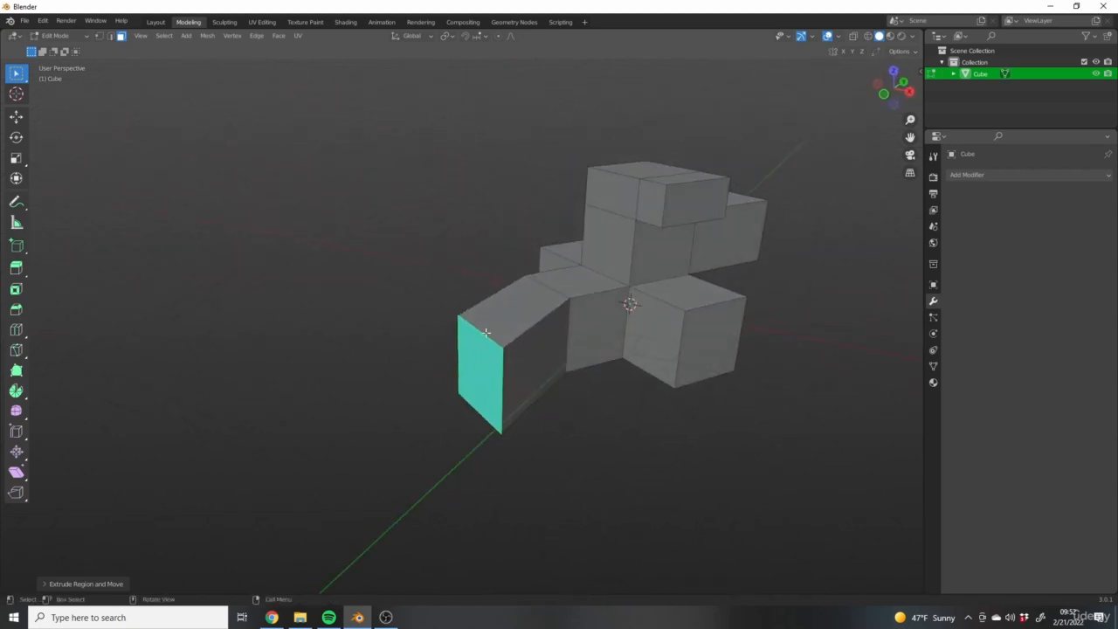
key("e")
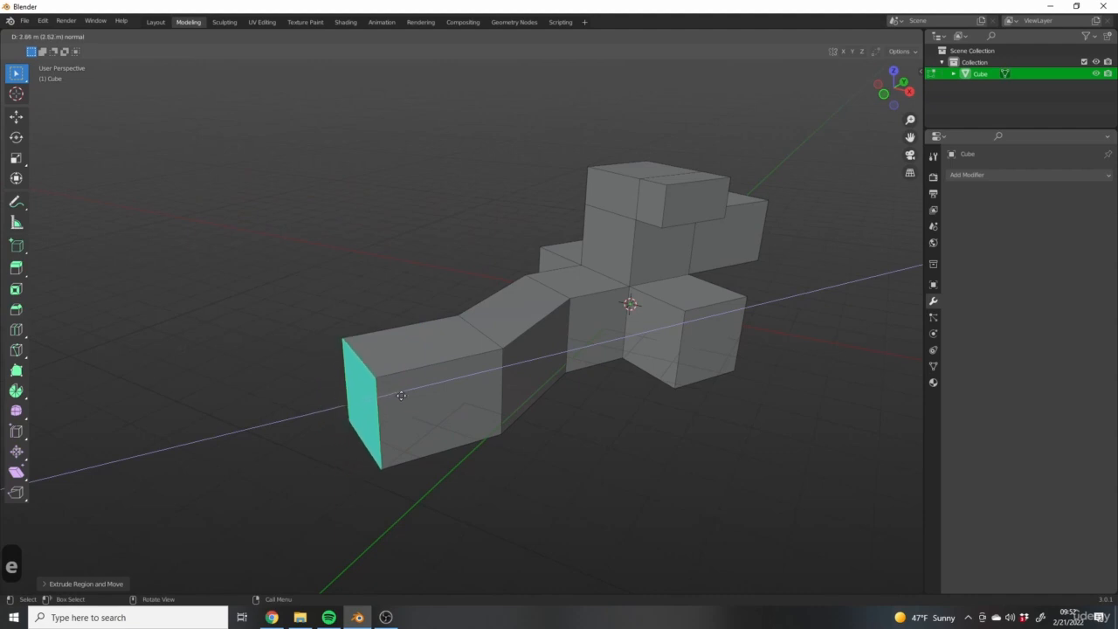
key("x")
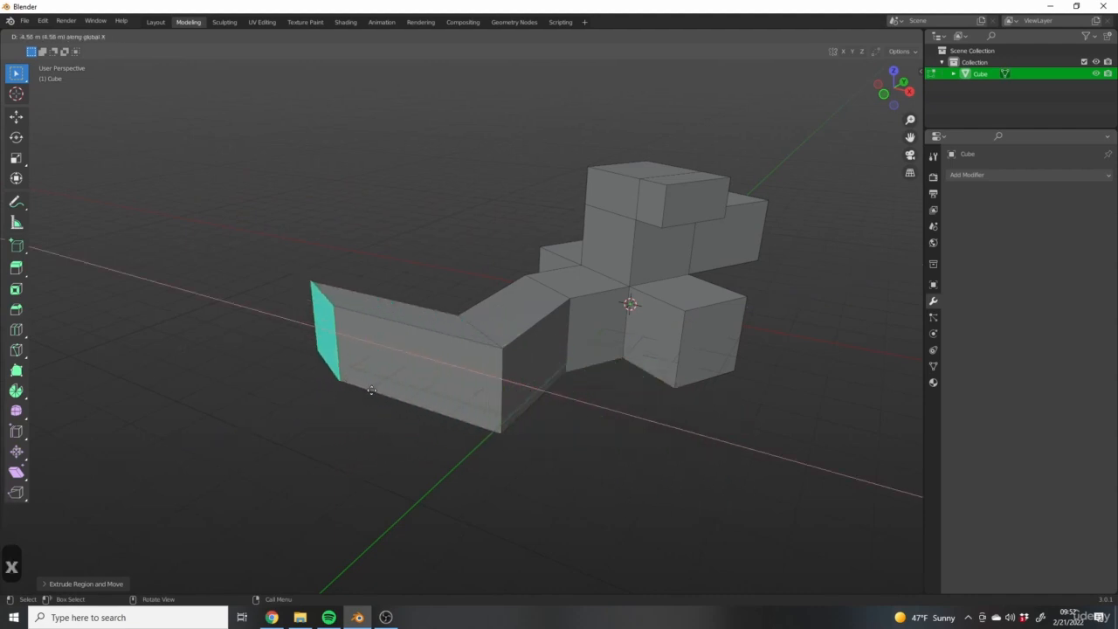
key("x")
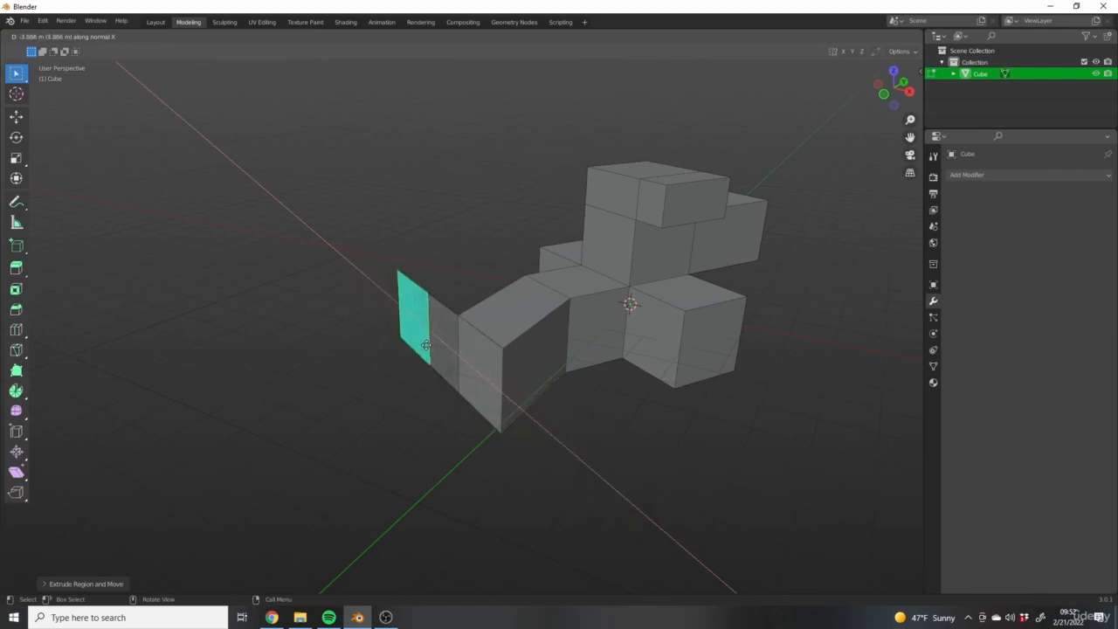
key("Escape")
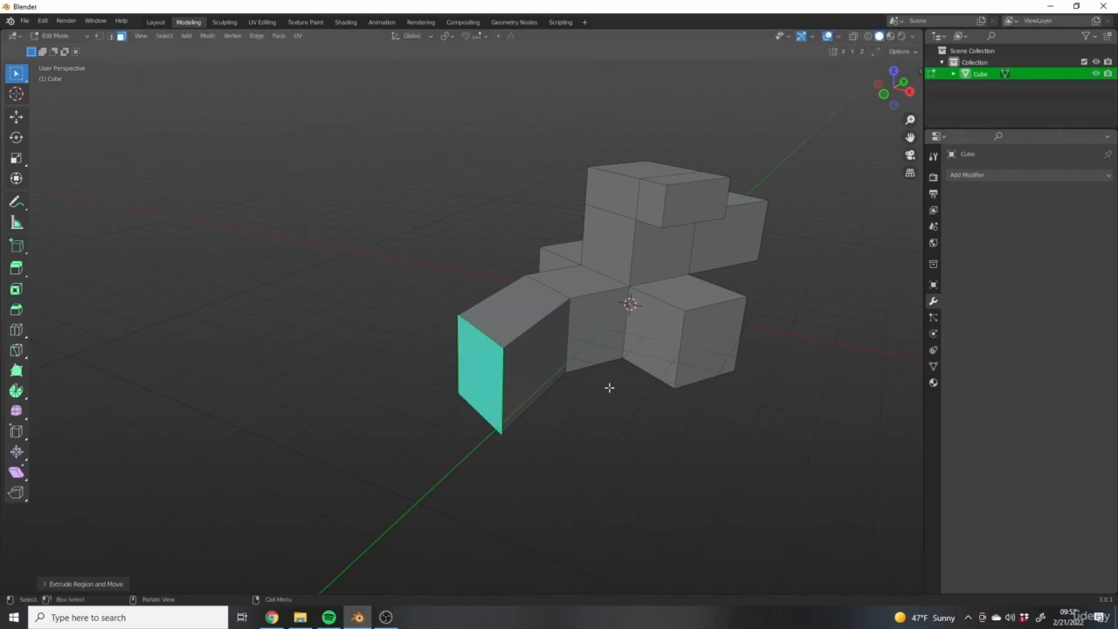
key("ctrl+z")
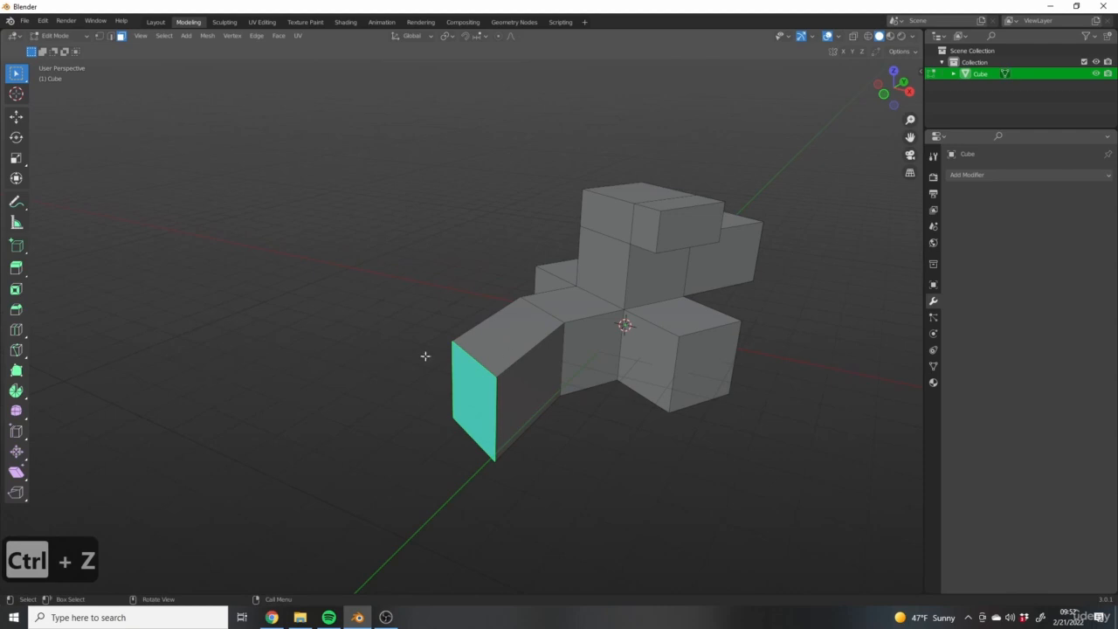
Step: Select the positive X arm's end face, try moving it along its local X axis, and cancel the move
middle_click_drag(444, 422, 425, 439)
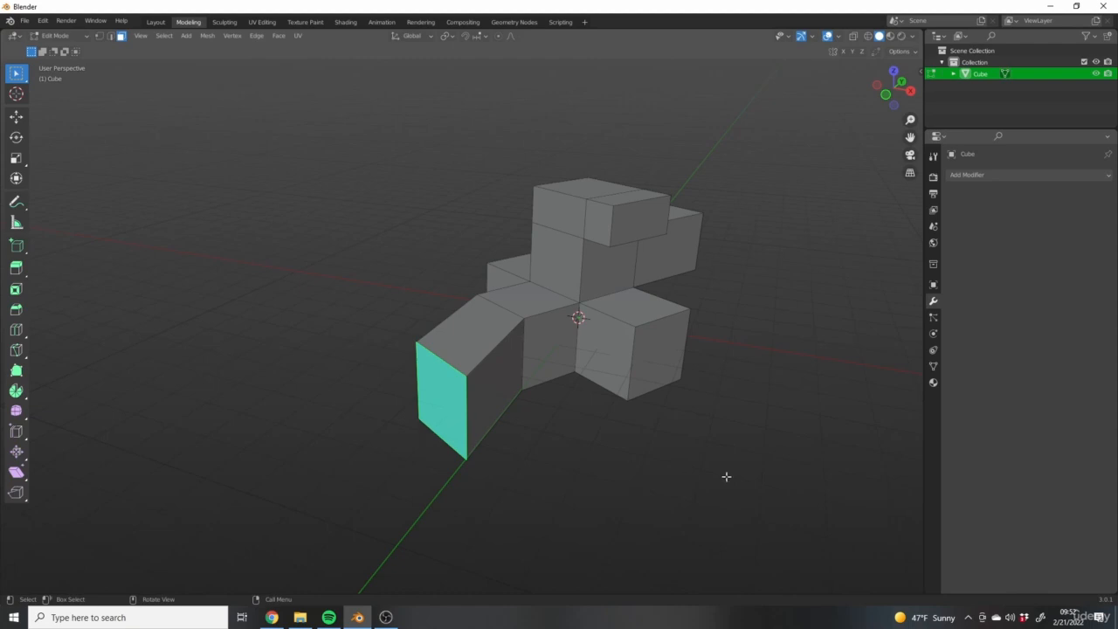
left_click(659, 354)
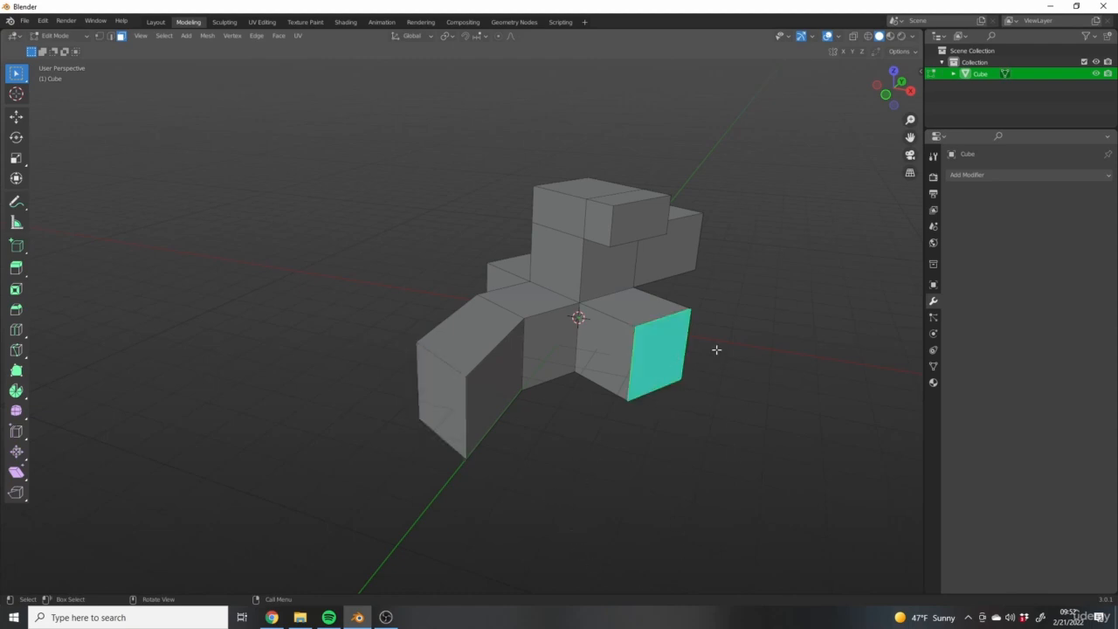
key("g")
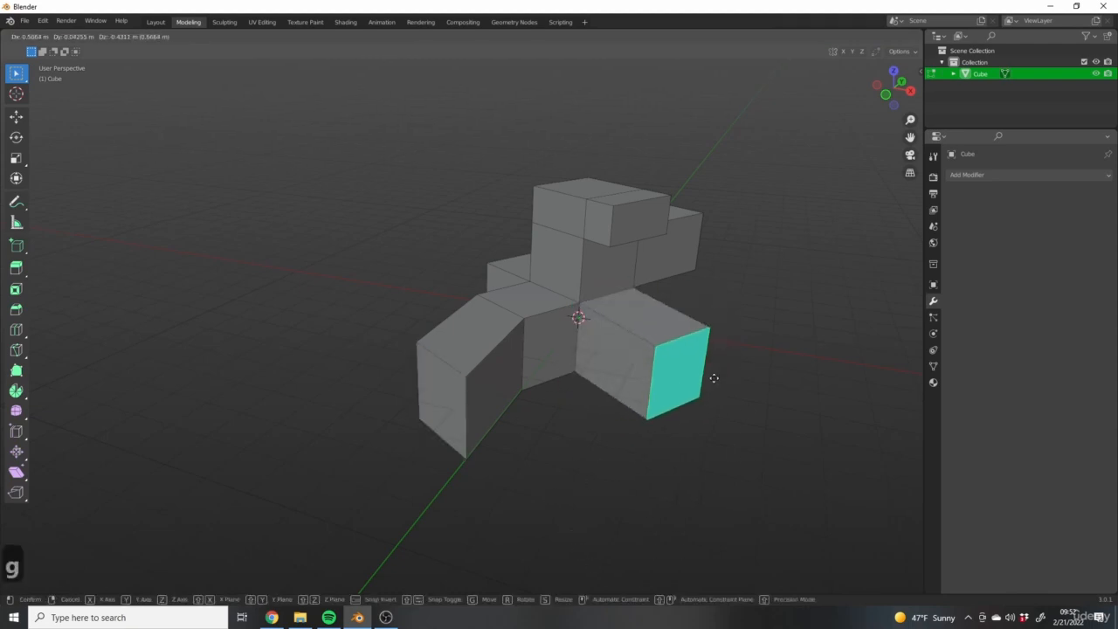
key("x")
key("x")
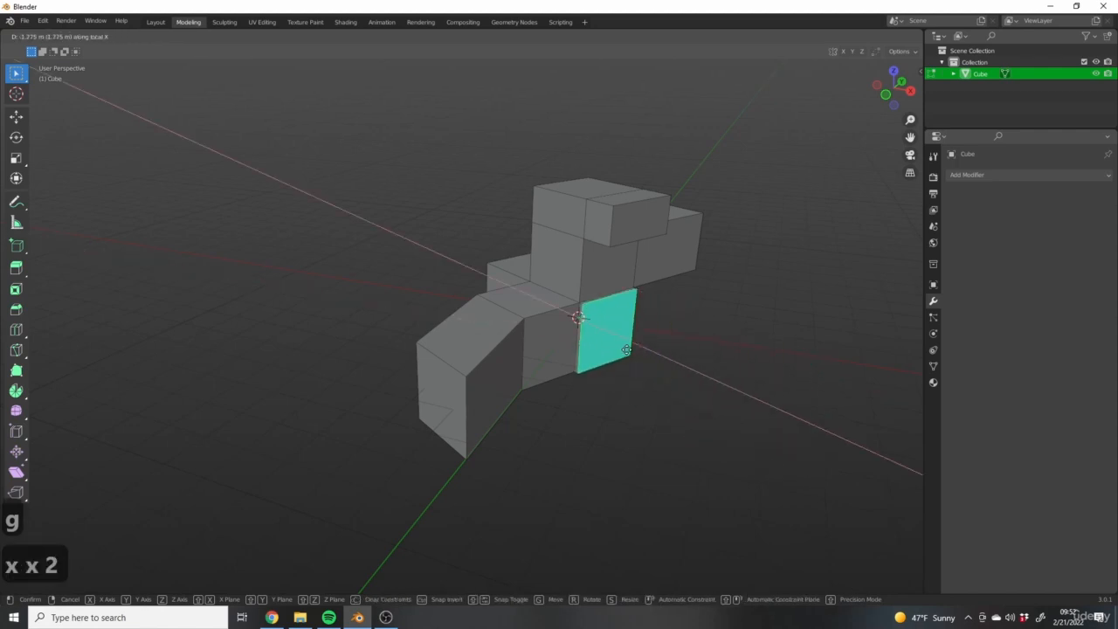
right_click(691, 387)
Step: Try extruding the positive X arm's end face along normal X, cancel the movement and undo the extrusion
key("e")
key("x")
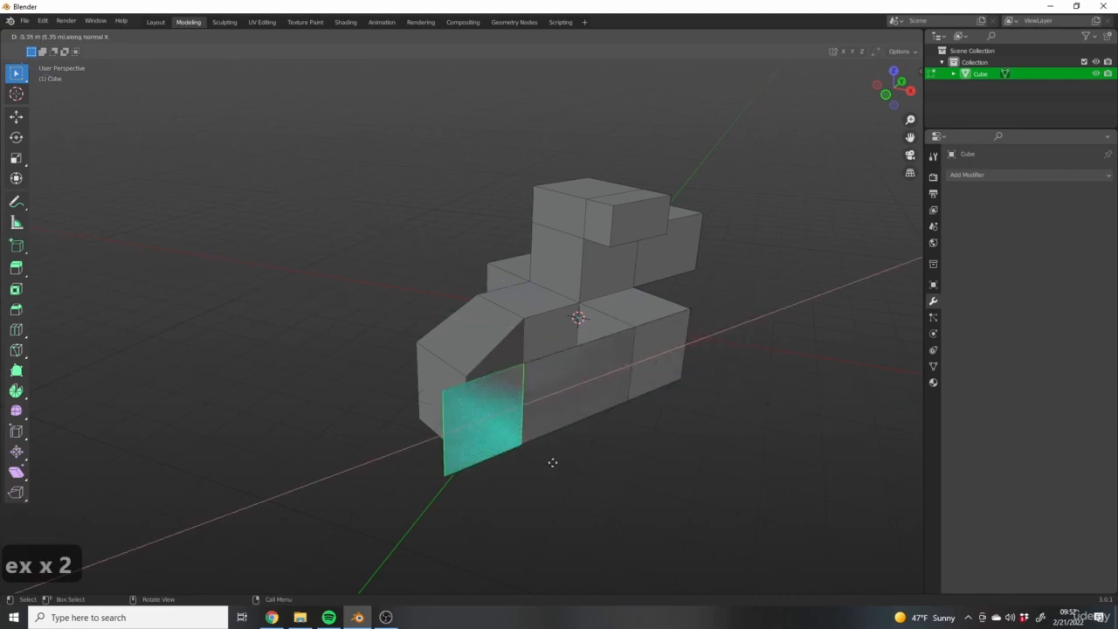
right_click(786, 387)
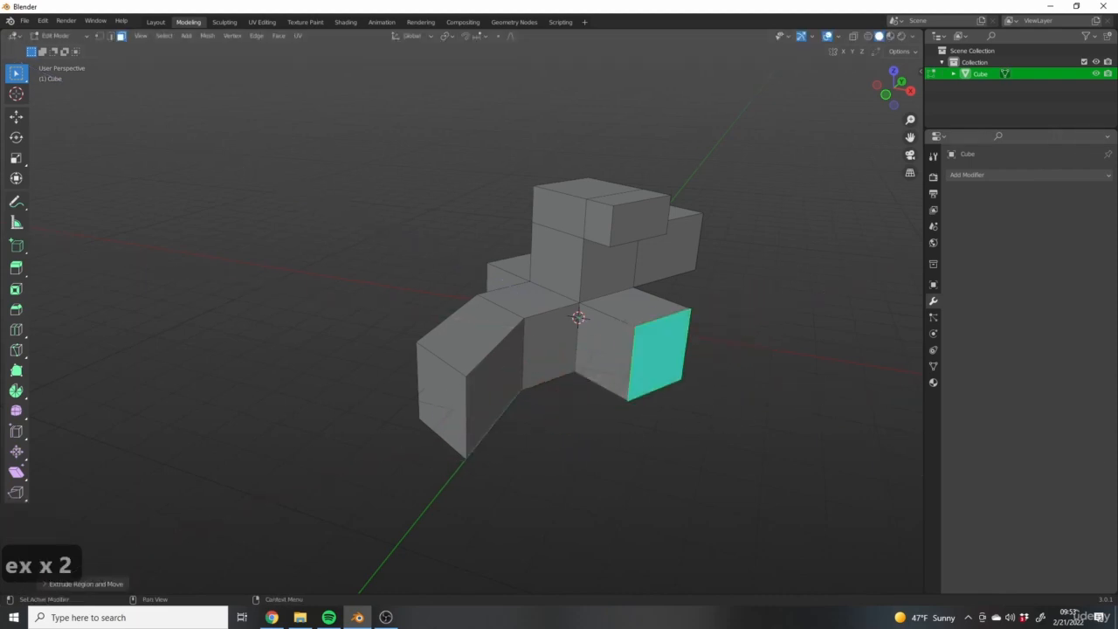
scroll(736, 379, "down", 1)
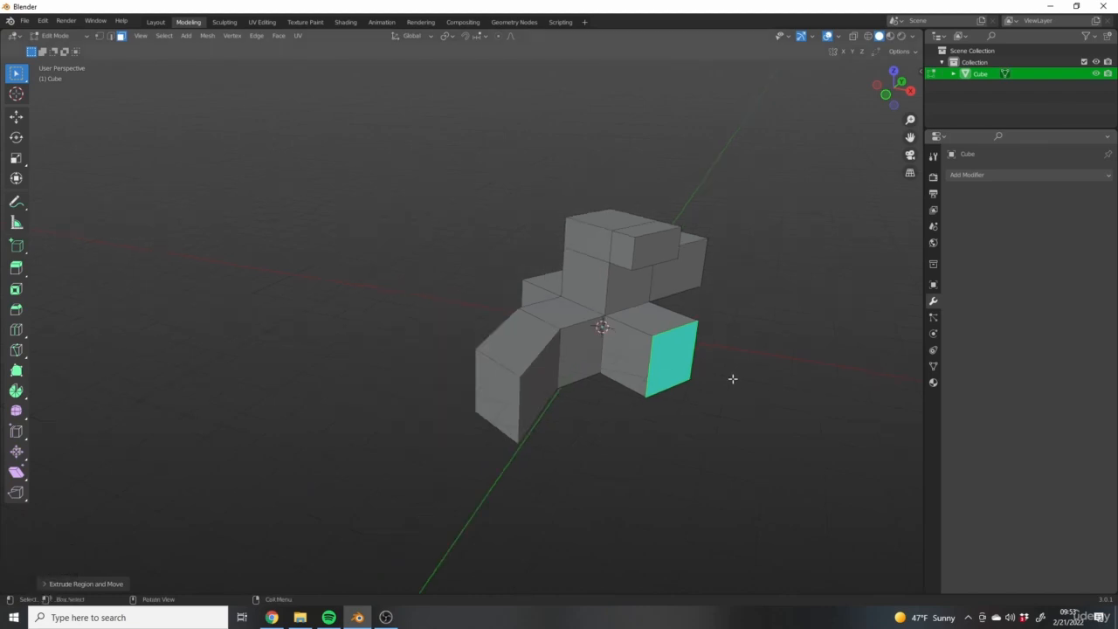
scroll(747, 388, "up", 2)
middle_click_drag(730, 356, 737, 335, "shift")
key("ctrl+z")
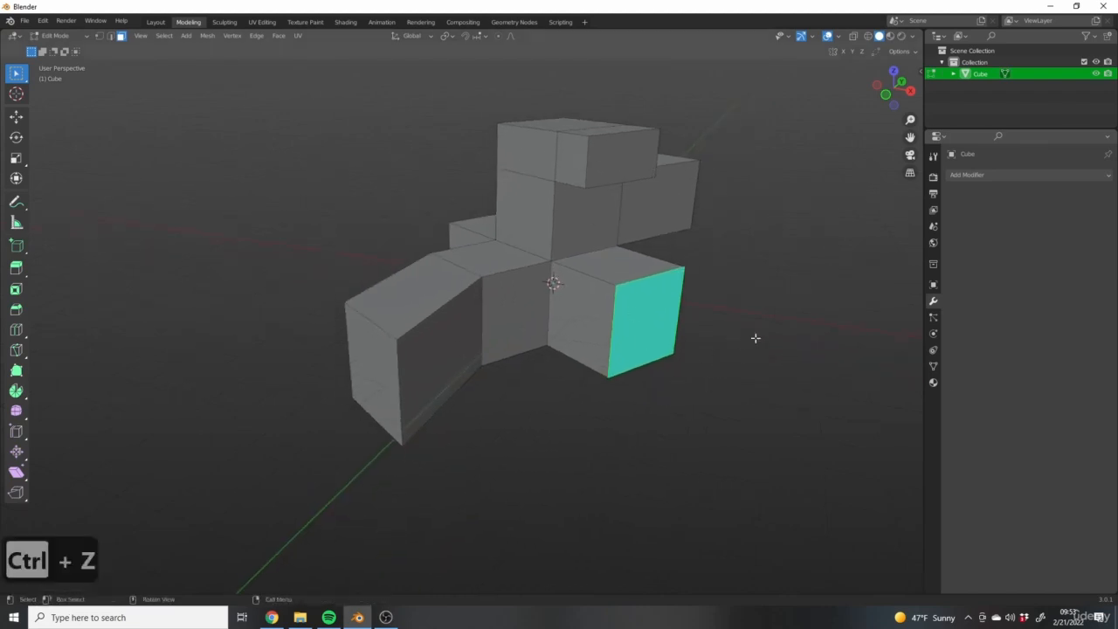
Step: Switch to Object Mode and try moving the whole object along its local X axis
middle_click_drag(583, 276, 629, 285)
middle_click_drag(791, 357, 761, 349)
key("Tab")
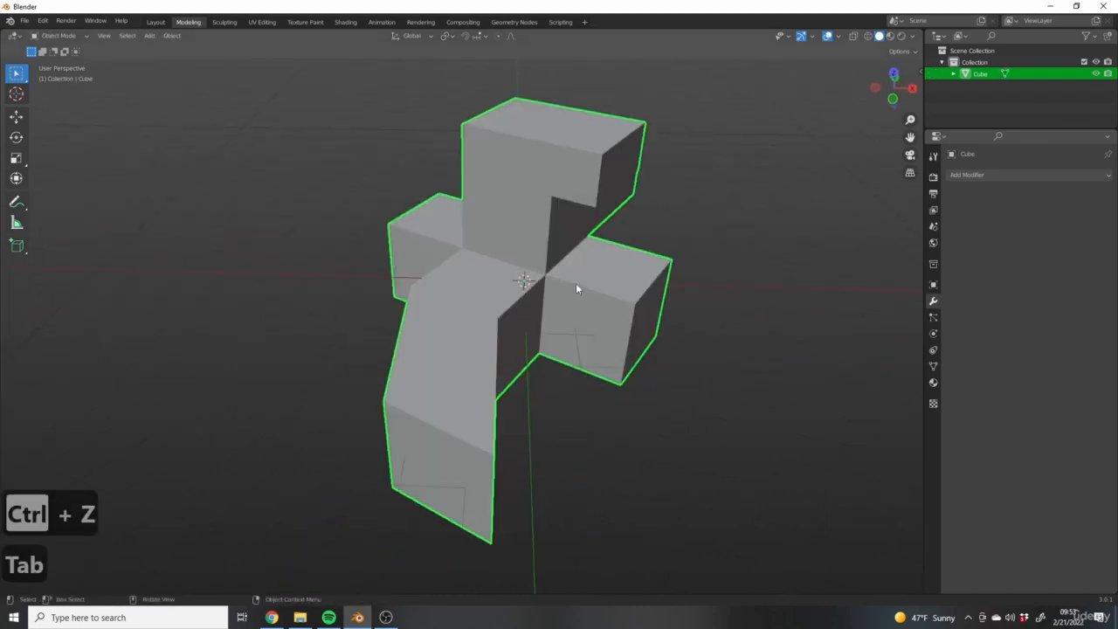
key("g")
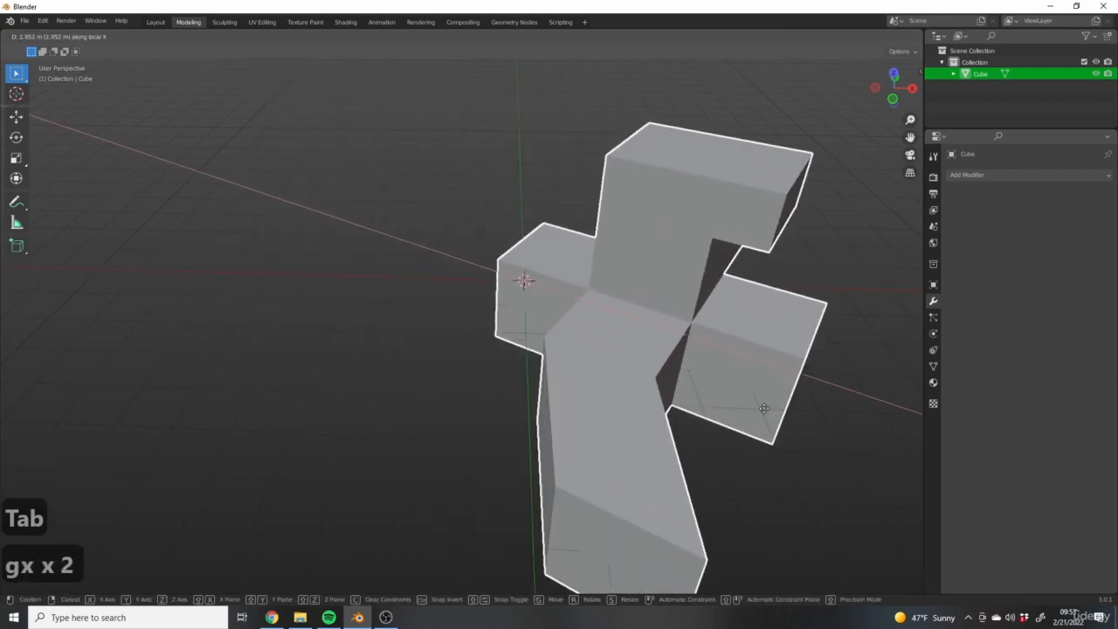
left_click(745, 423)
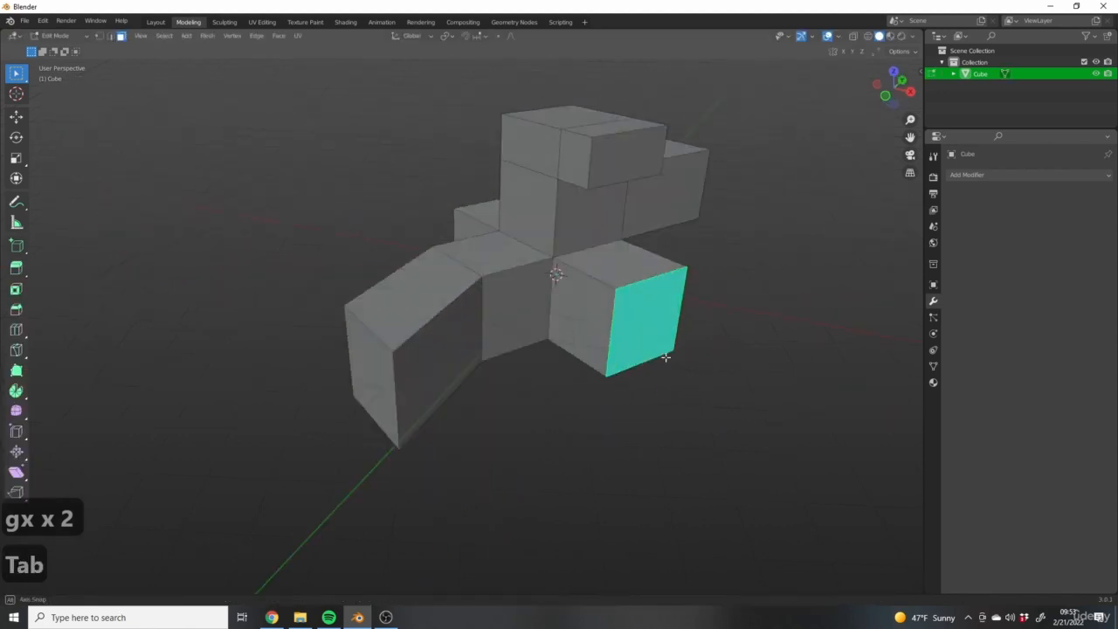
Step: Try moving the positive X arm's end face along local X again in Edit Mode
middle_click_drag(669, 357, 638, 357)
key("g")
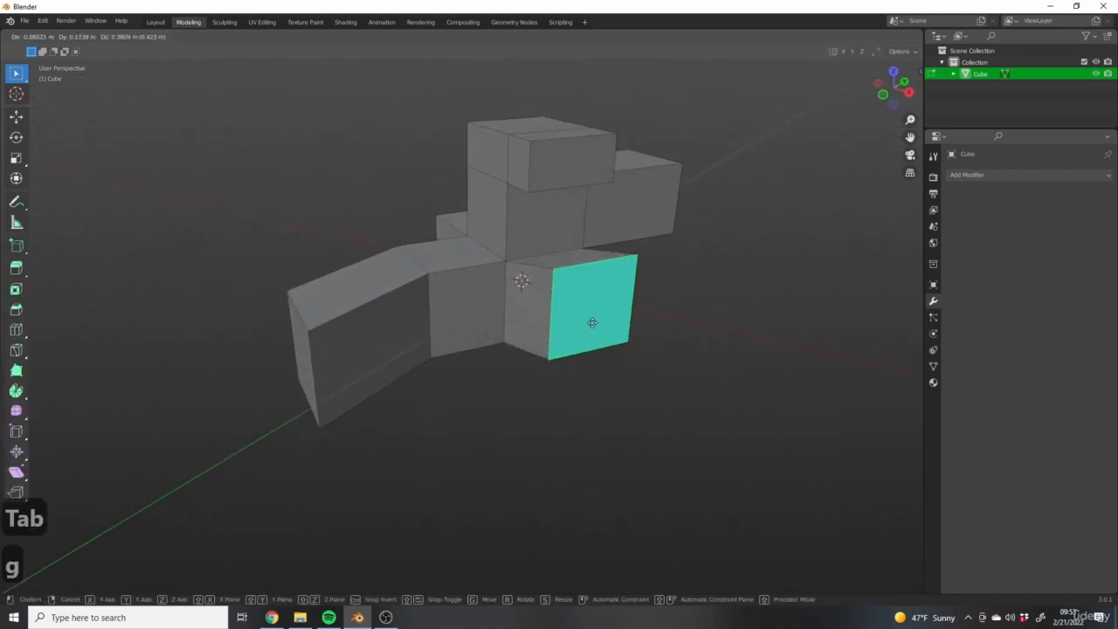
key("x")
key("x")
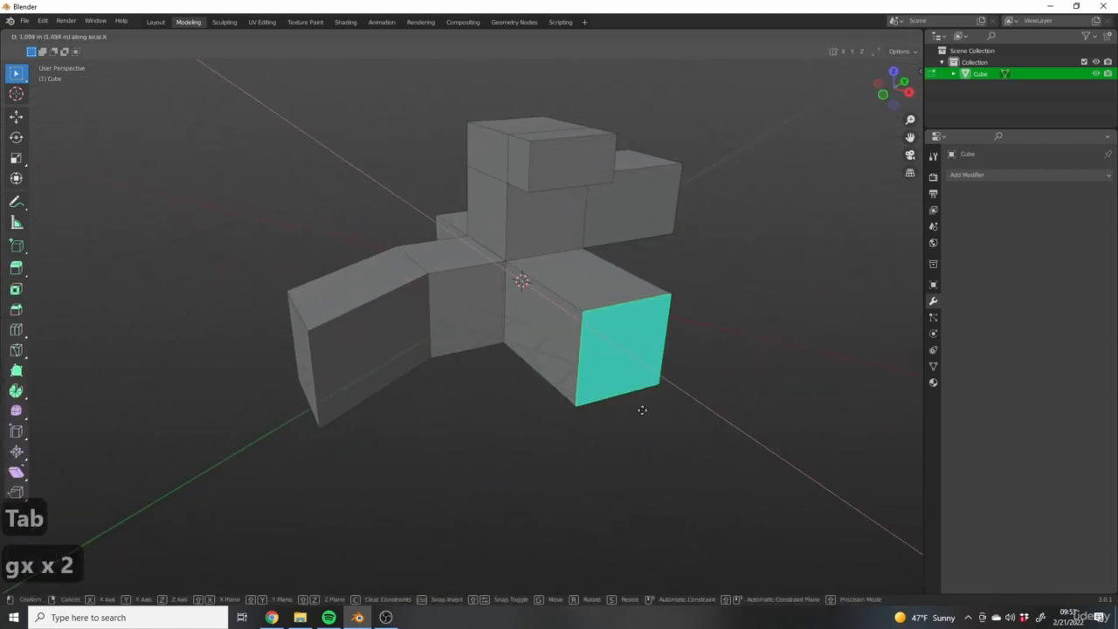
left_click(551, 318)
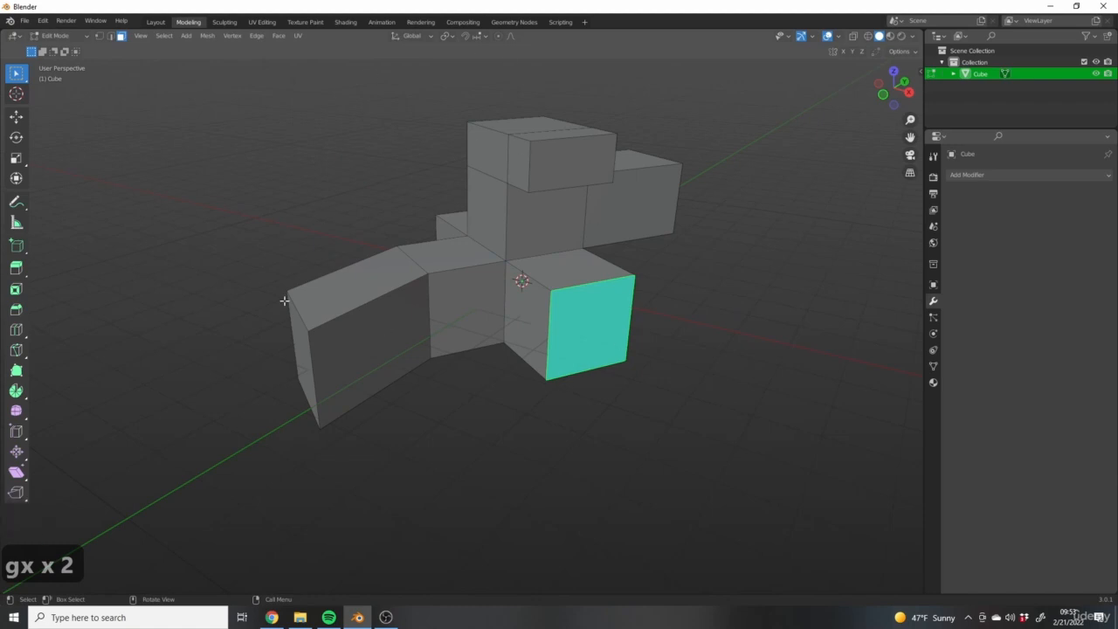
Step: Extrude the positive X arm's end face, trying normal X and normal Y before extending it outward along its normal
middle_click_drag(596, 441, 540, 475, "shift")
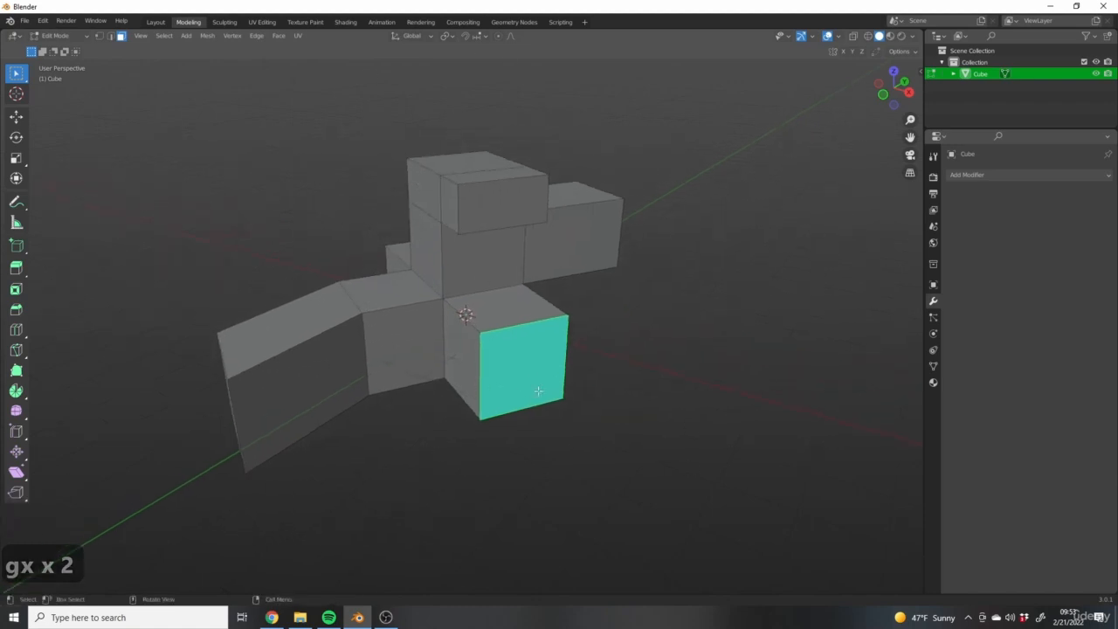
middle_click_drag(534, 431, 483, 361, "shift")
scroll(486, 345, "up", 2)
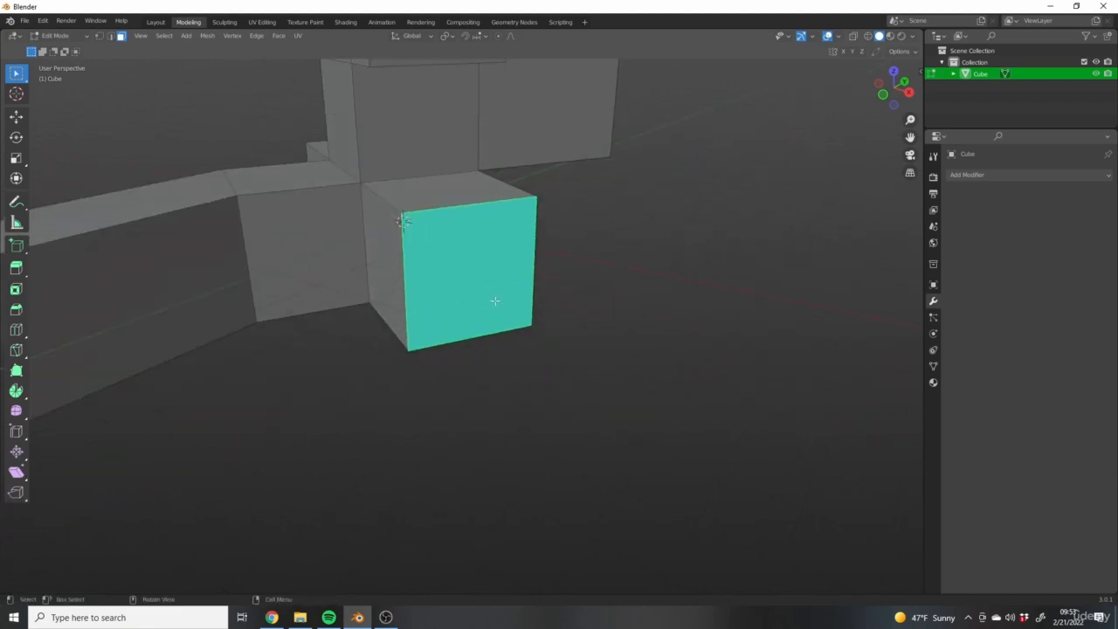
middle_click_drag(494, 302, 547, 358, "shift")
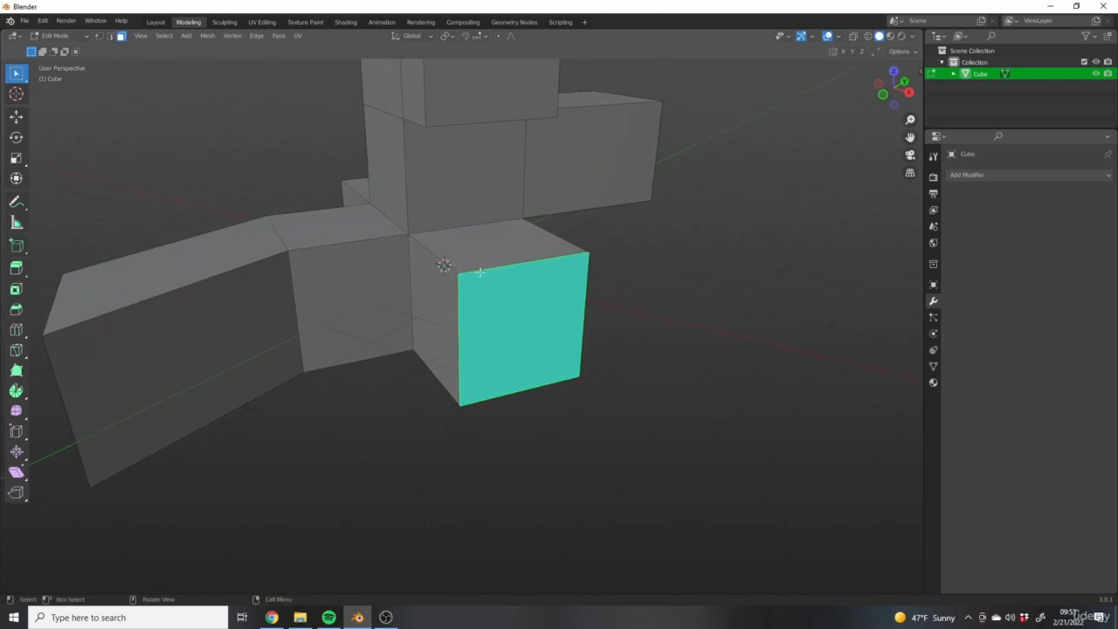
middle_click_drag(539, 377, 515, 382, "shift")
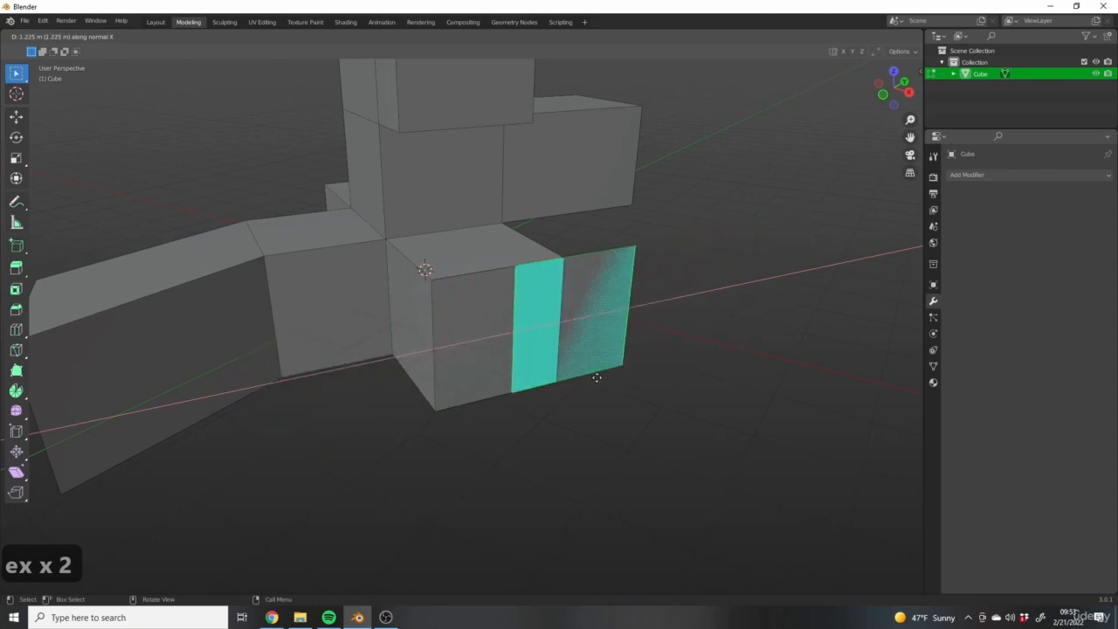
key("y")
key("y")
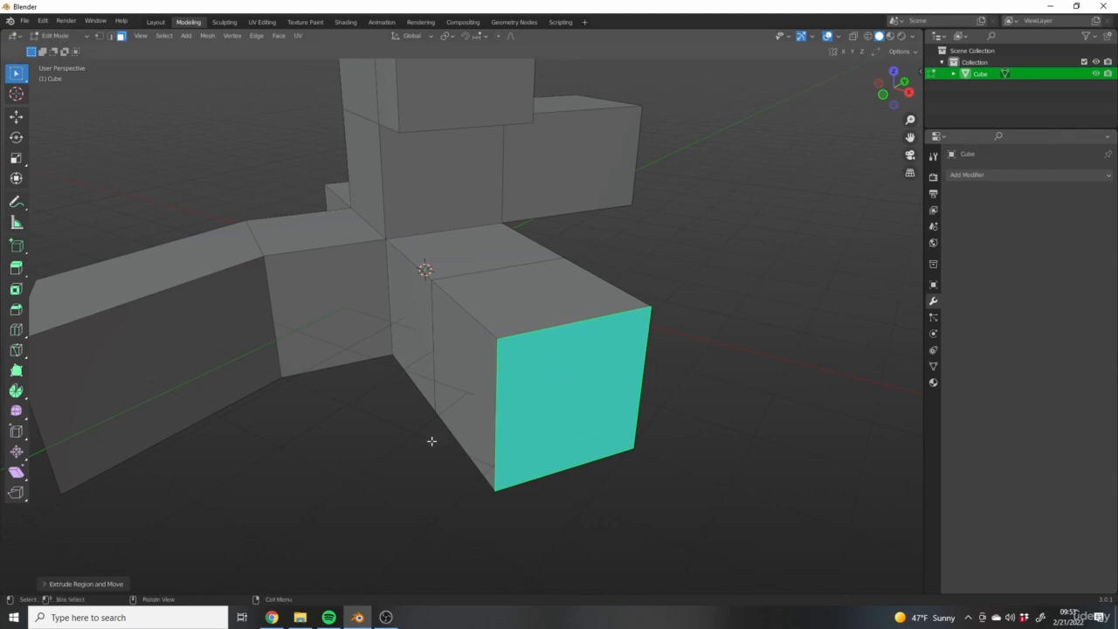
Step: Examine the arms from several sides, selecting the end faces of the positive X arm and the negative Y arm
scroll(642, 374, "down", 5)
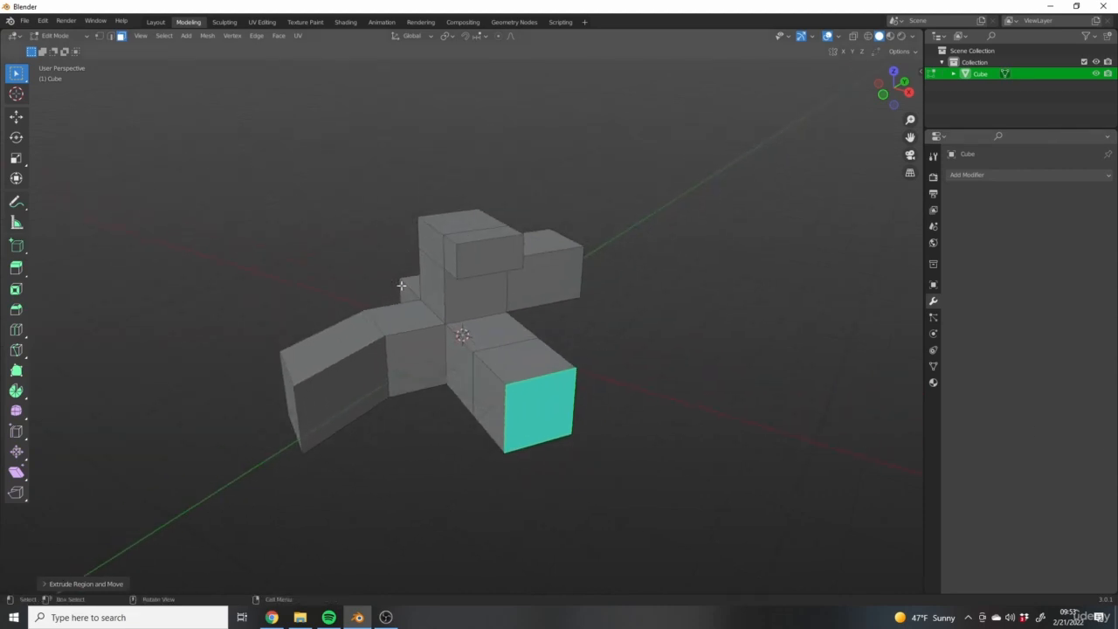
middle_click_drag(464, 302, 431, 306, "shift")
left_click(480, 280)
left_click(542, 435)
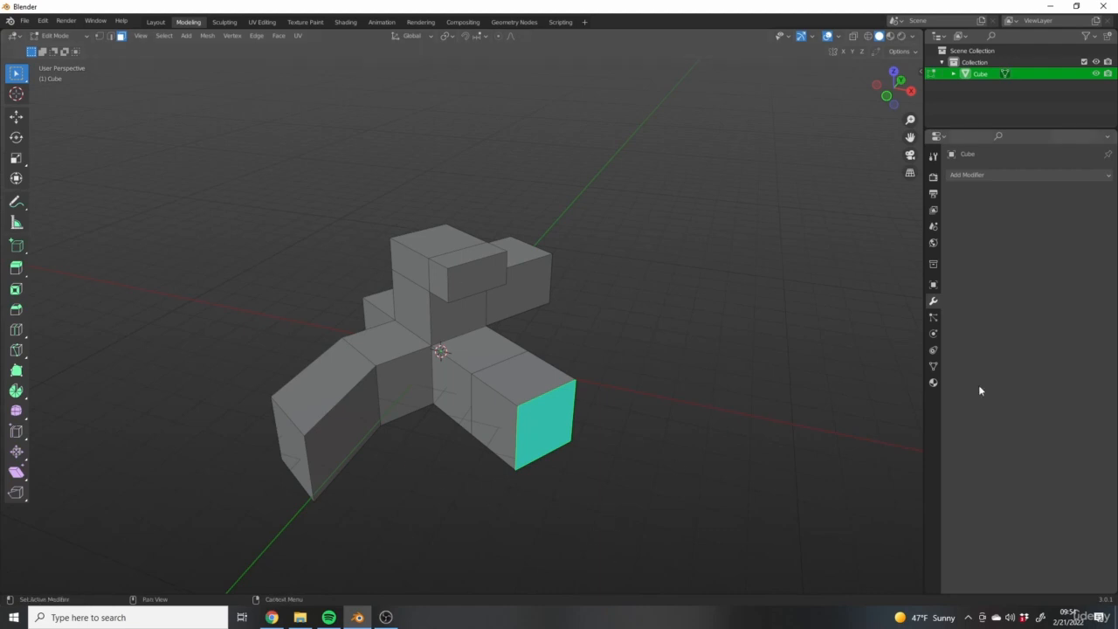
middle_click_drag(681, 362, 562, 378)
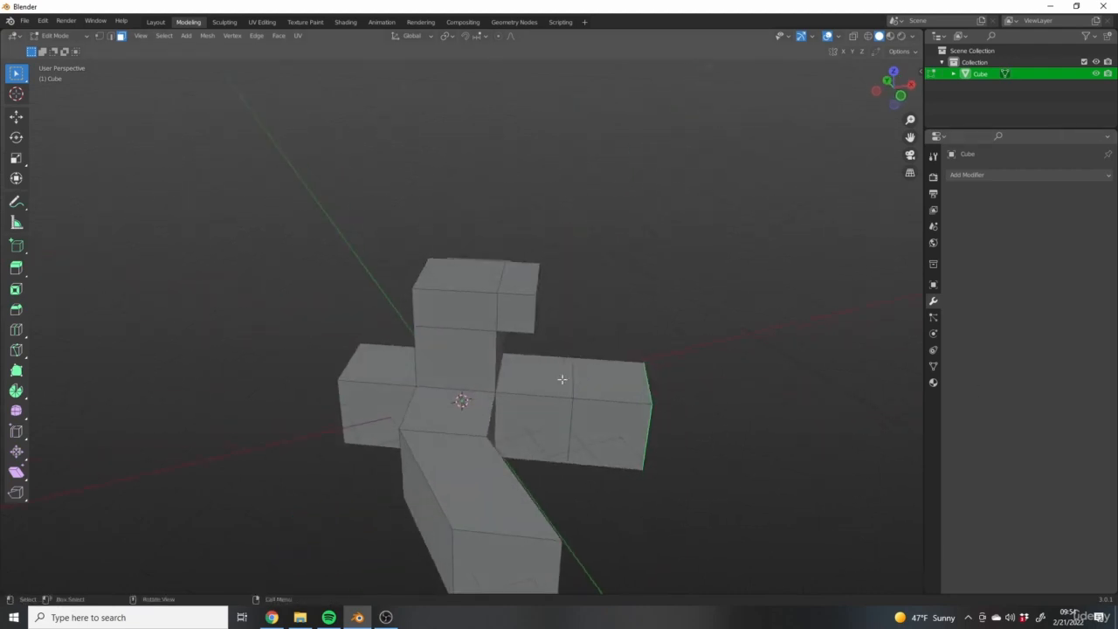
middle_click_drag(623, 410, 598, 359)
left_click(617, 406)
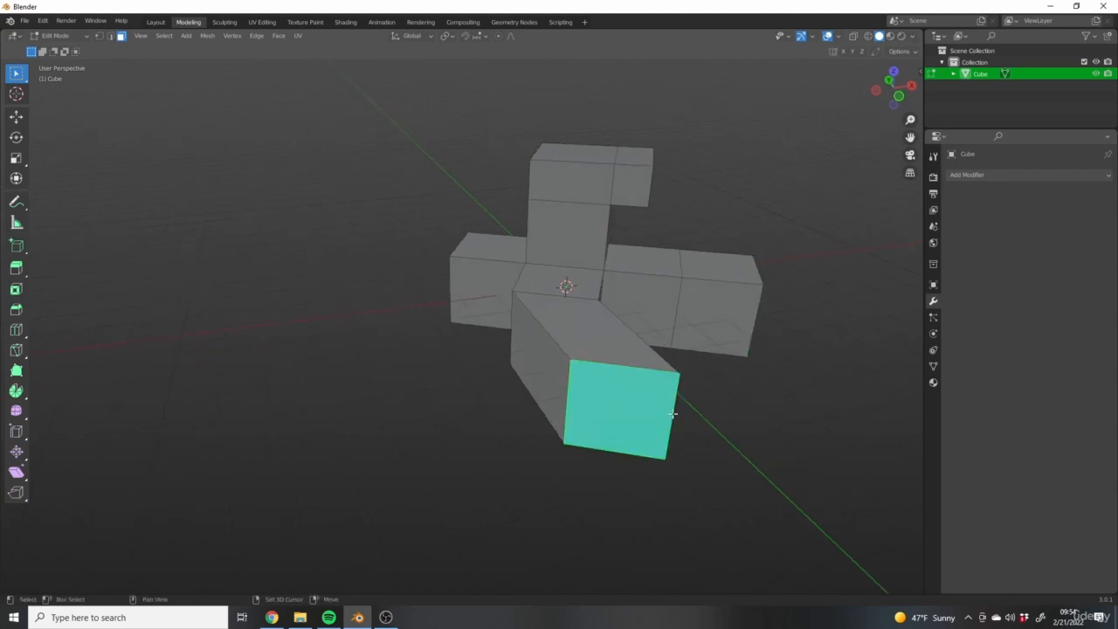
middle_click_drag(667, 200, 615, 191, "shift")
middle_click_drag(629, 358, 637, 347, "shift")
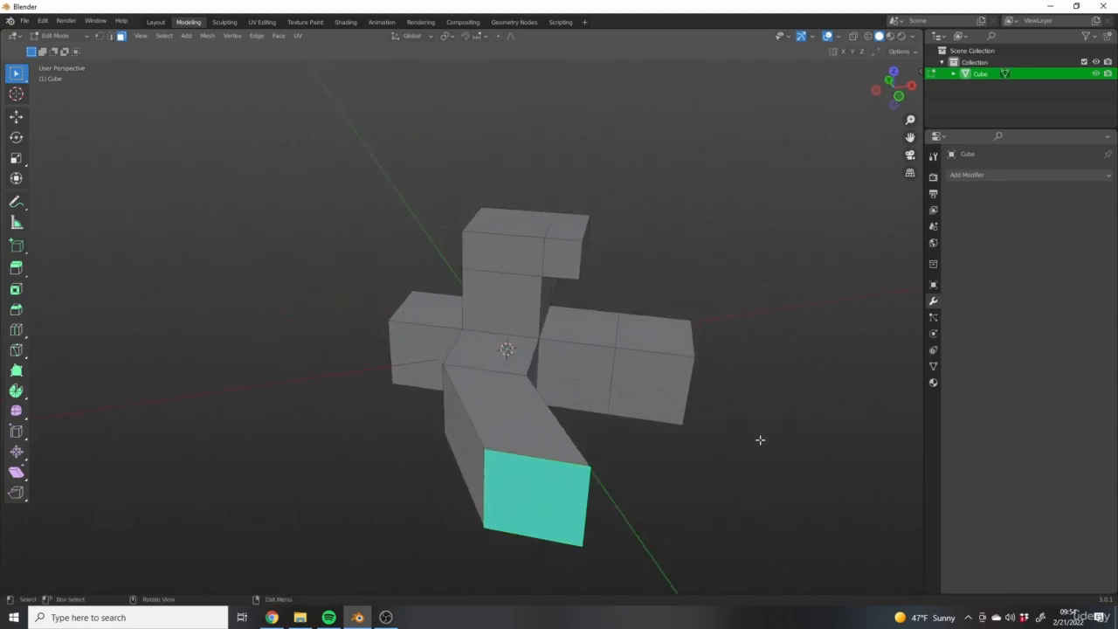
middle_click_drag(760, 439, 578, 450)
Step: Try extruding the negative Y arm's sloped upper face along its normal and then freehand, and cancel the movement
left_click(584, 316)
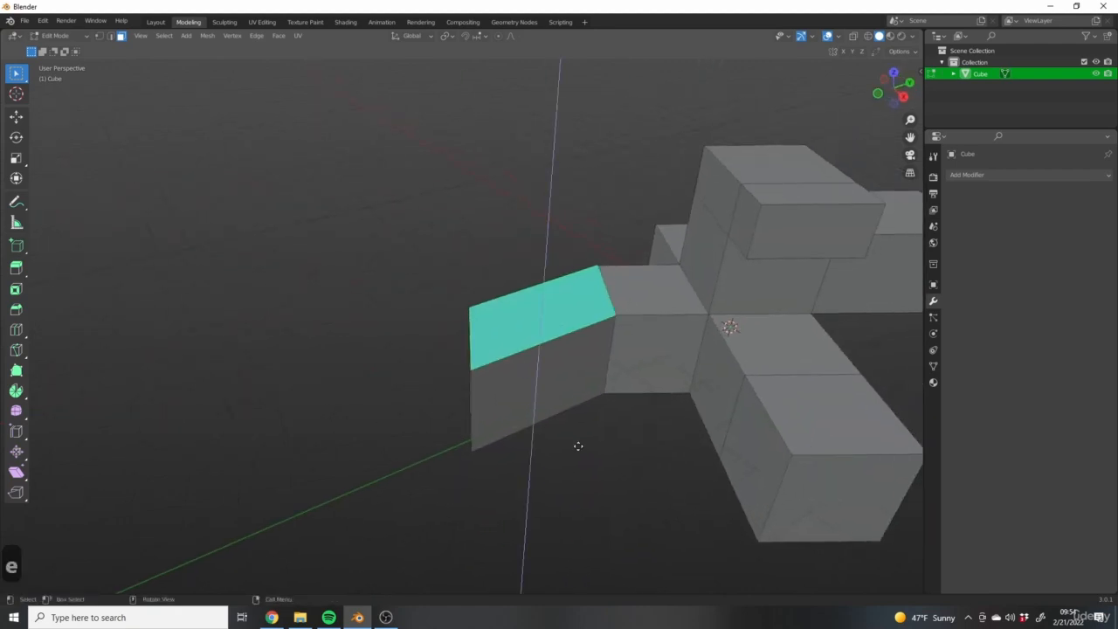
key("e")
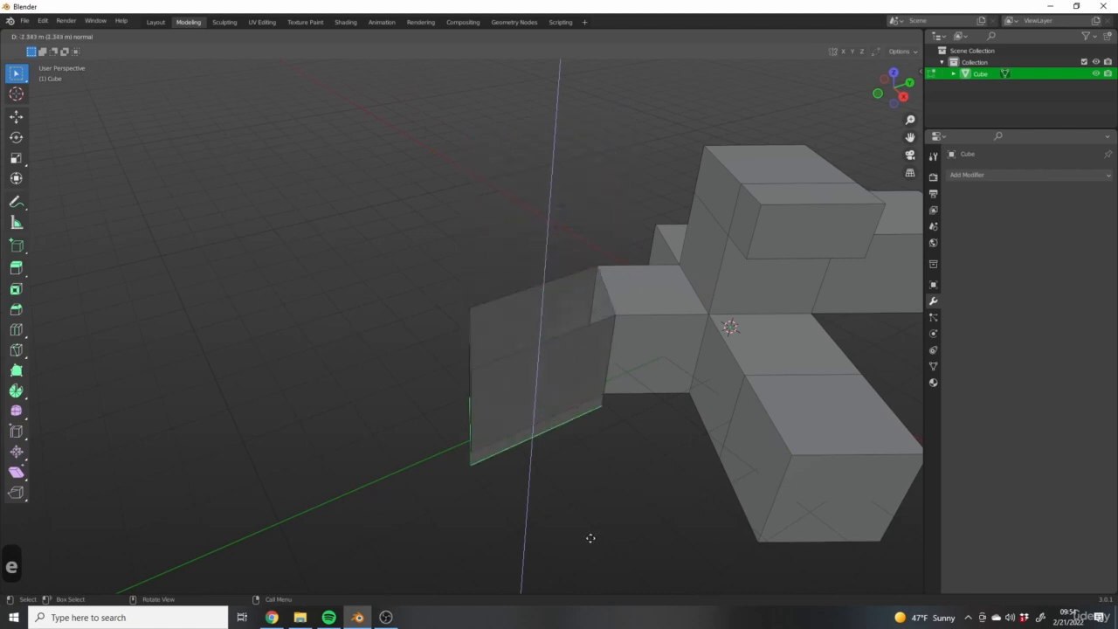
key("z")
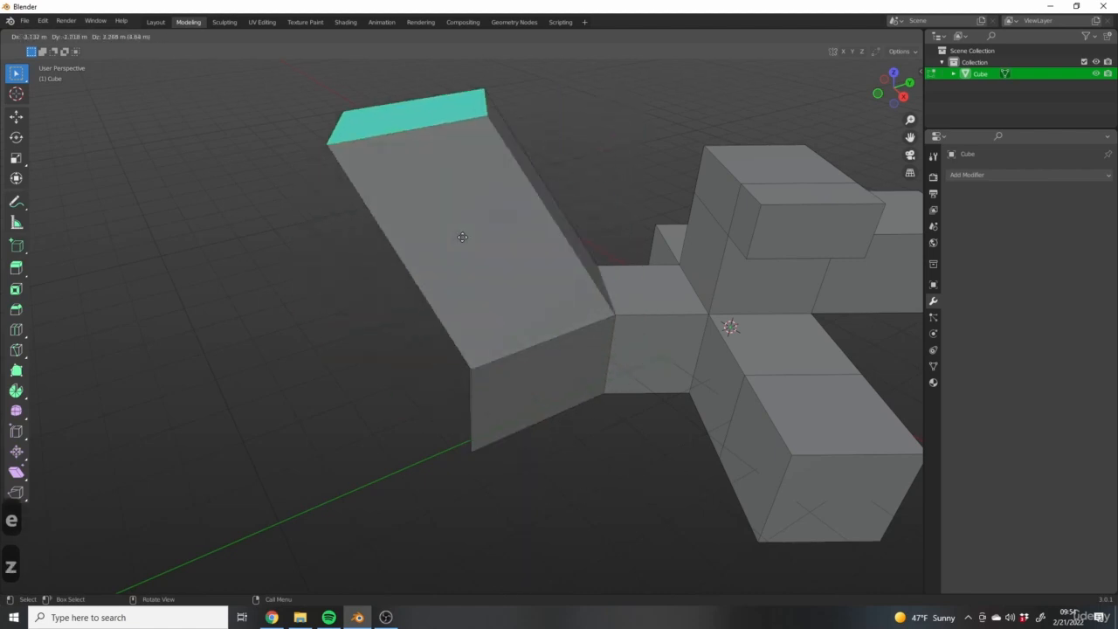
right_click(559, 262)
Step: Try extruding the negative Y arm's end face freehand outward and downward, and cancel the movement
middle_click_drag(559, 262, 567, 440)
key("z")
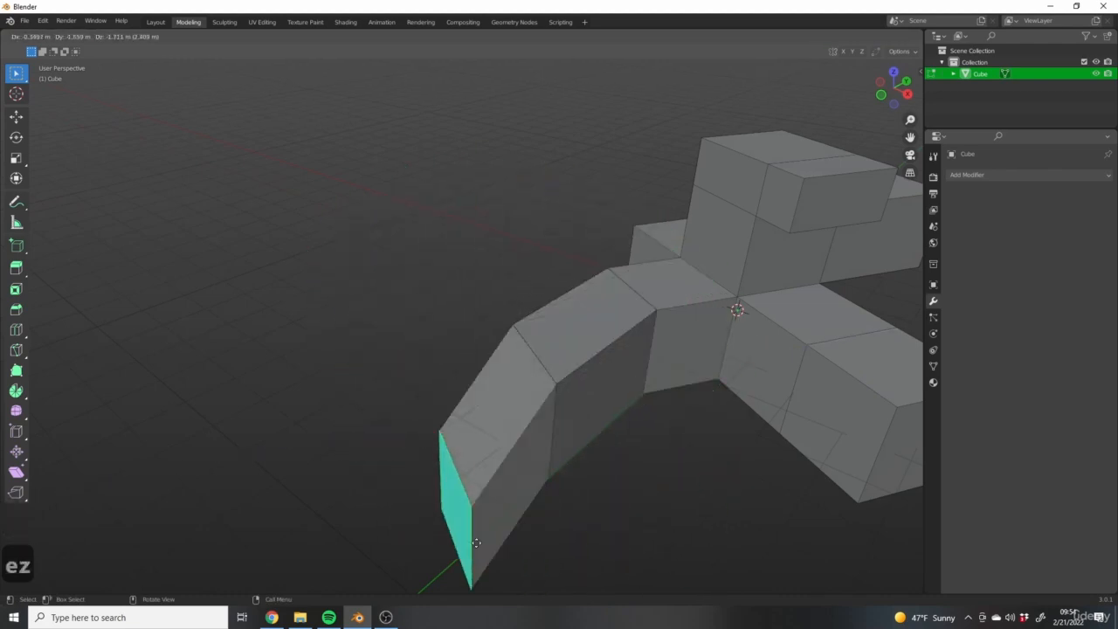
right_click(485, 456)
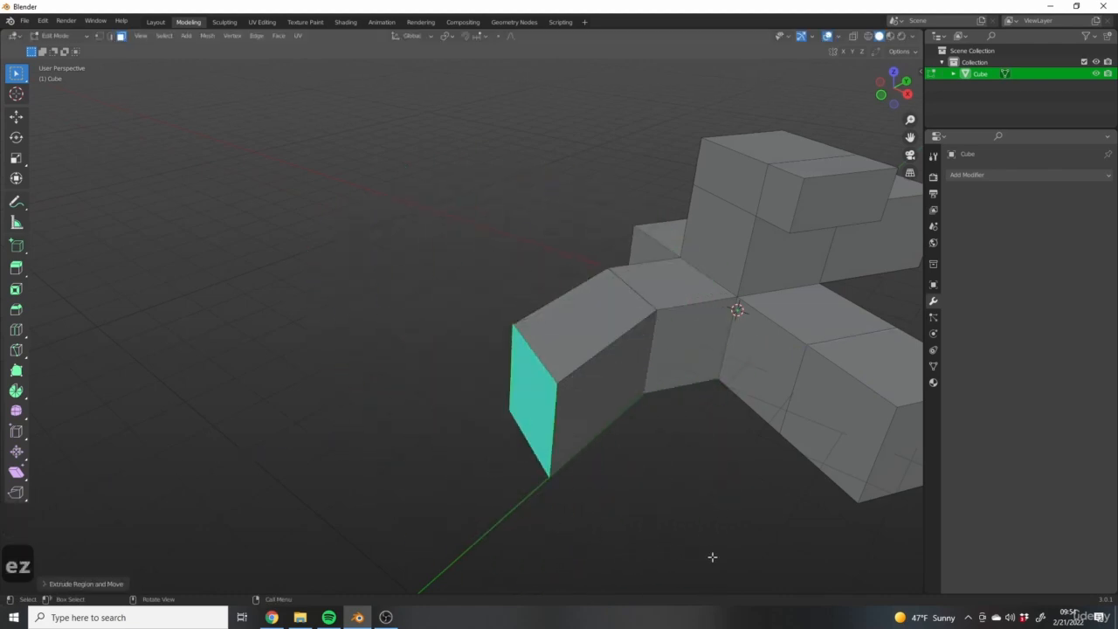
Step: Select the positive X arm's end face and extrude it along its normal to add a third segment to the arm
middle_click_drag(510, 451, 681, 423)
middle_click_drag(514, 342, 495, 389)
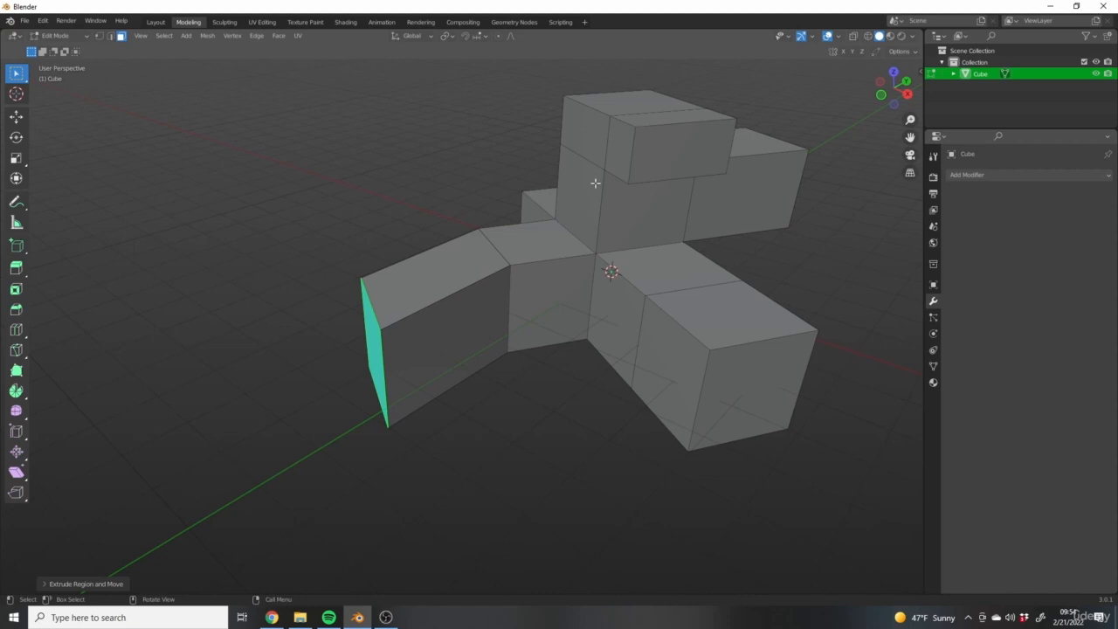
left_click(762, 388)
middle_click_drag(762, 388, 828, 391)
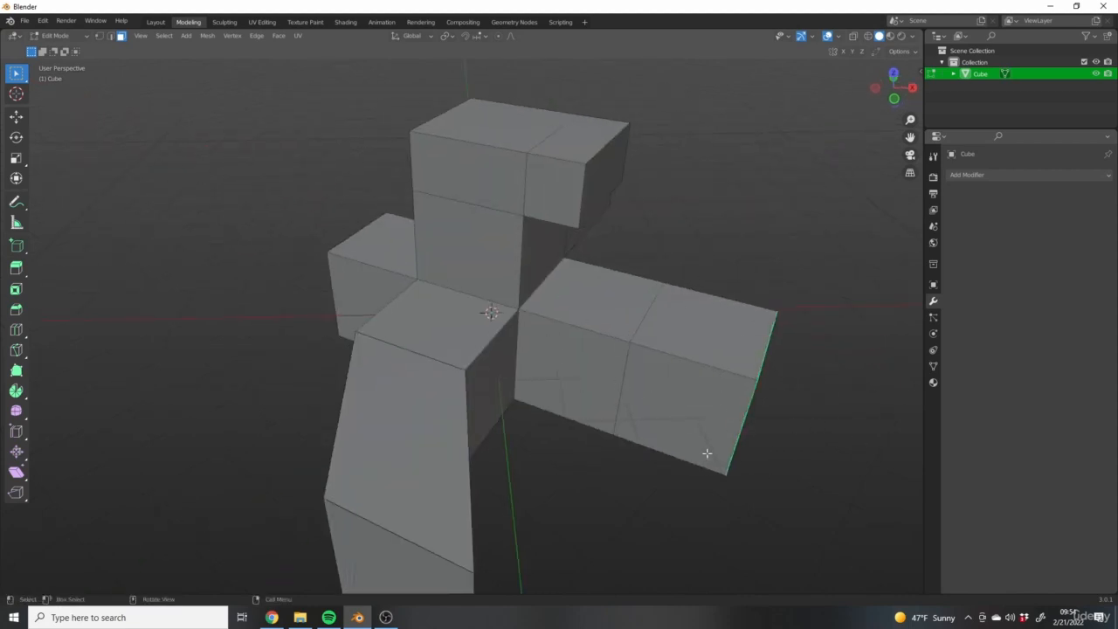
middle_click_drag(707, 454, 580, 391)
key("e")
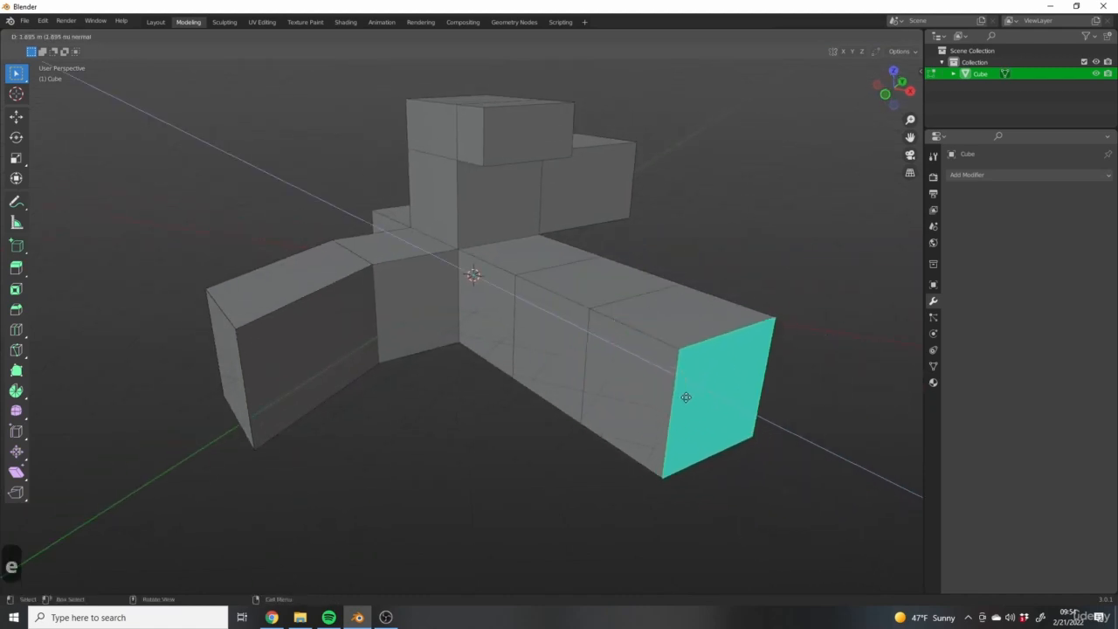
middle_click_drag(688, 385, 553, 321)
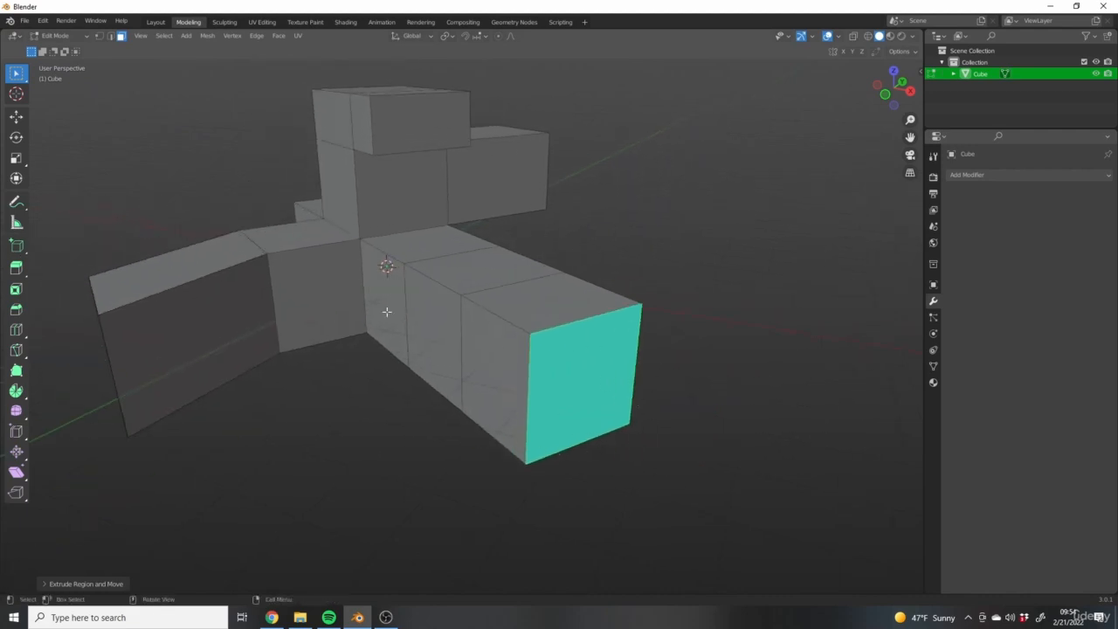
Step: Extrude a fourth segment from the positive X arm's end face, trying freehand and global Z movement before constraining it to normal Z
key("e")
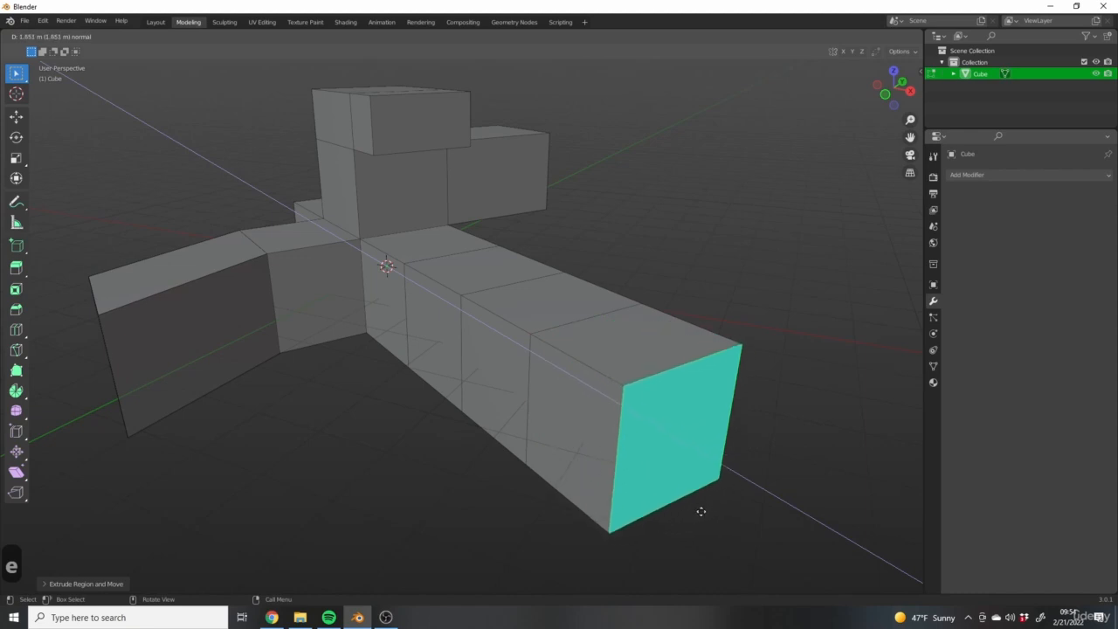
key("z")
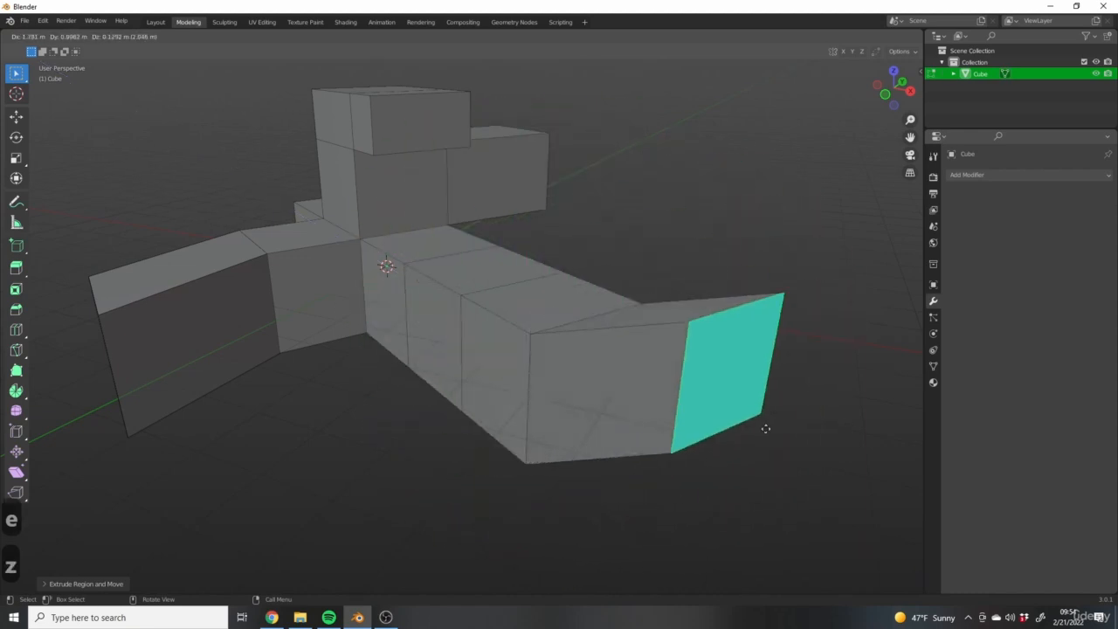
key("z")
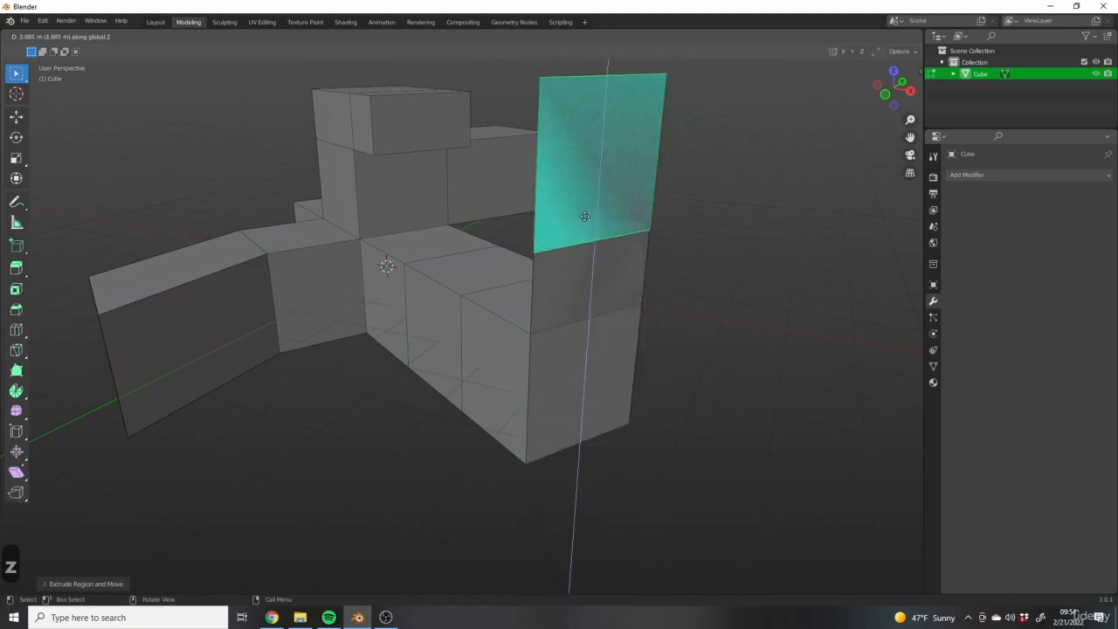
key("z")
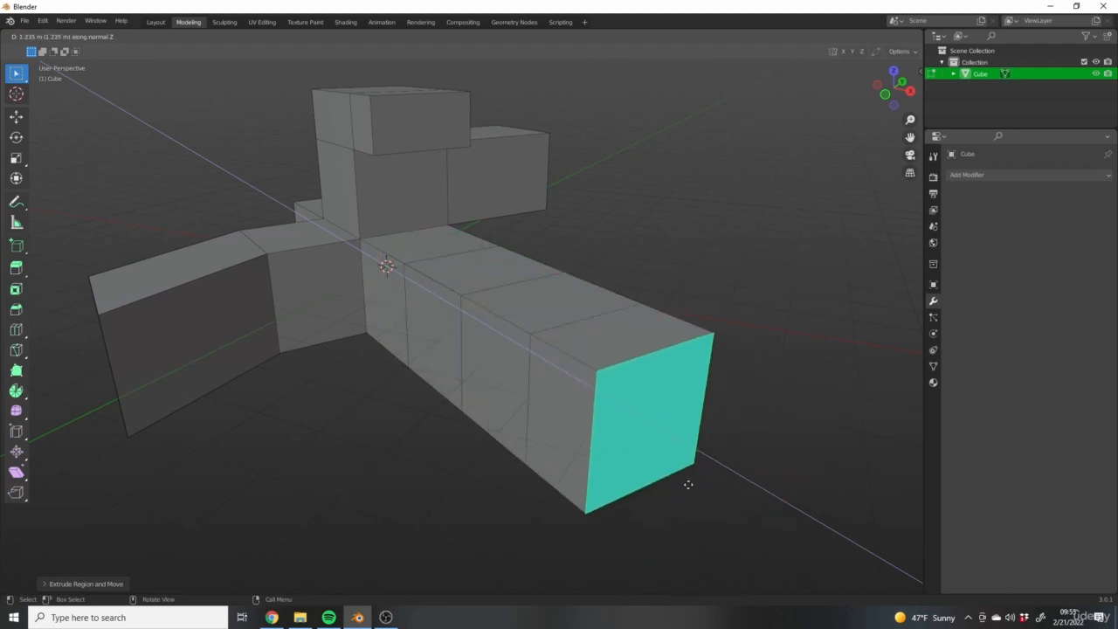
Step: Examine the extruded shape from the opposite side and around the lengthened positive X arm
middle_click_drag(417, 239, 586, 332, "shift")
middle_click_drag(344, 318, 429, 337)
middle_click_drag(430, 409, 532, 298, "shift")
scroll(532, 297, "down", 5)
middle_click_drag(325, 336, 428, 338)
middle_click_drag(704, 416, 914, 492)
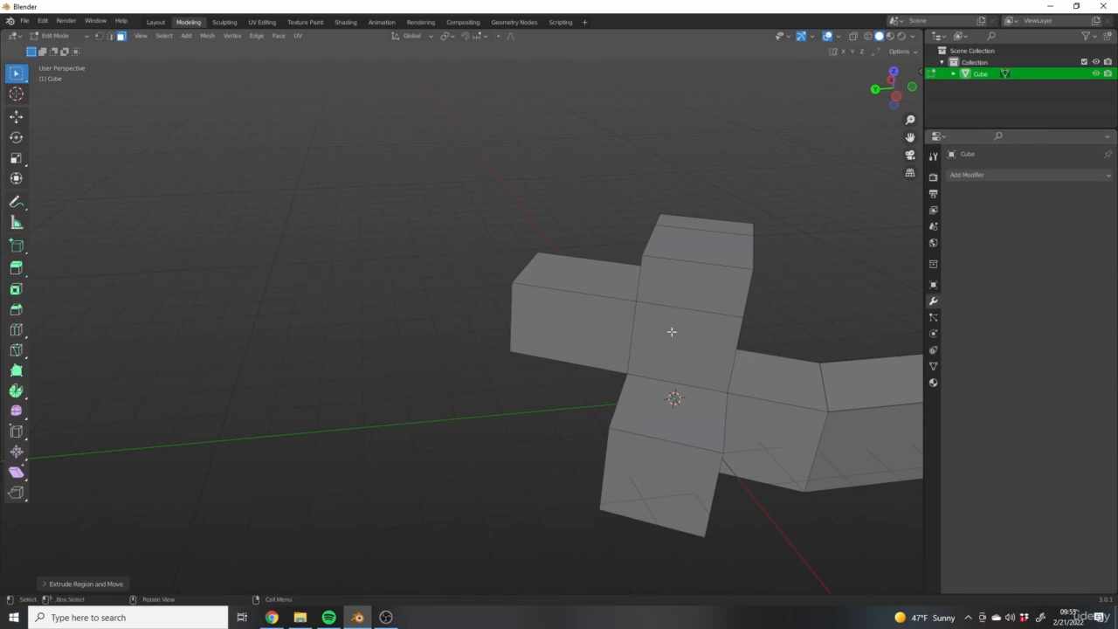
middle_click_drag(671, 331, 809, 334)
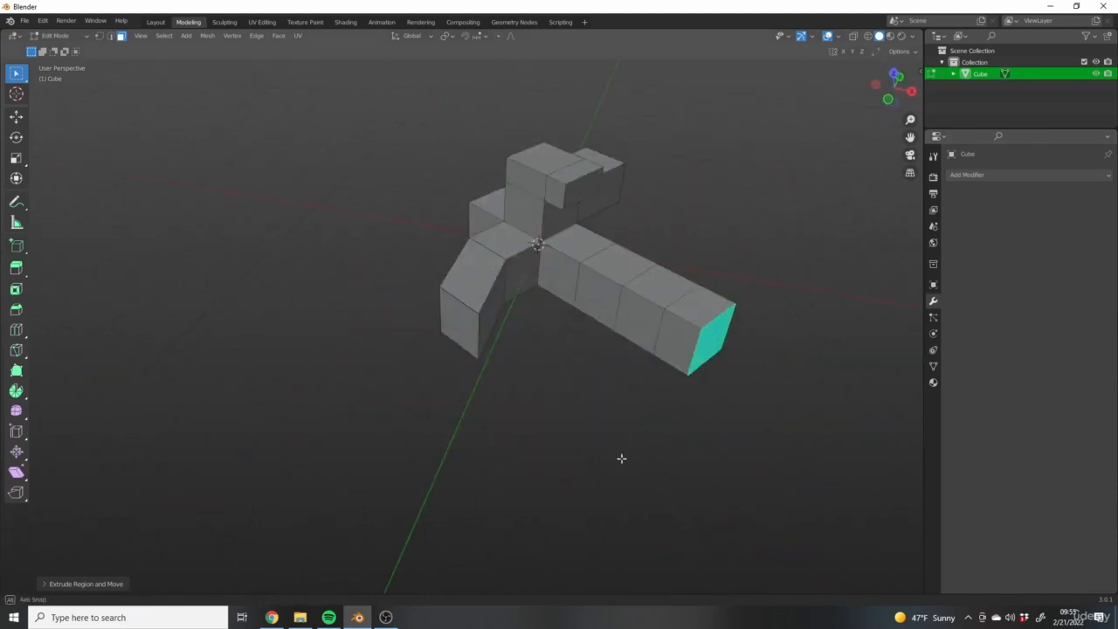